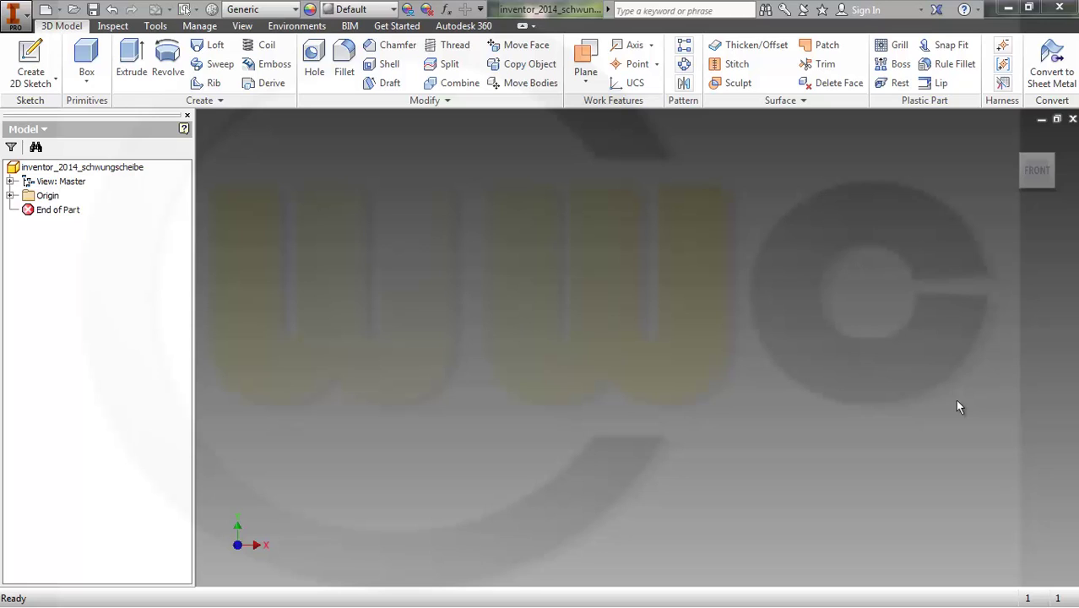
# Start a sketch on the XY Plane and draw a 230 mm circle at the origin.
pyautogui.click(51, 72)
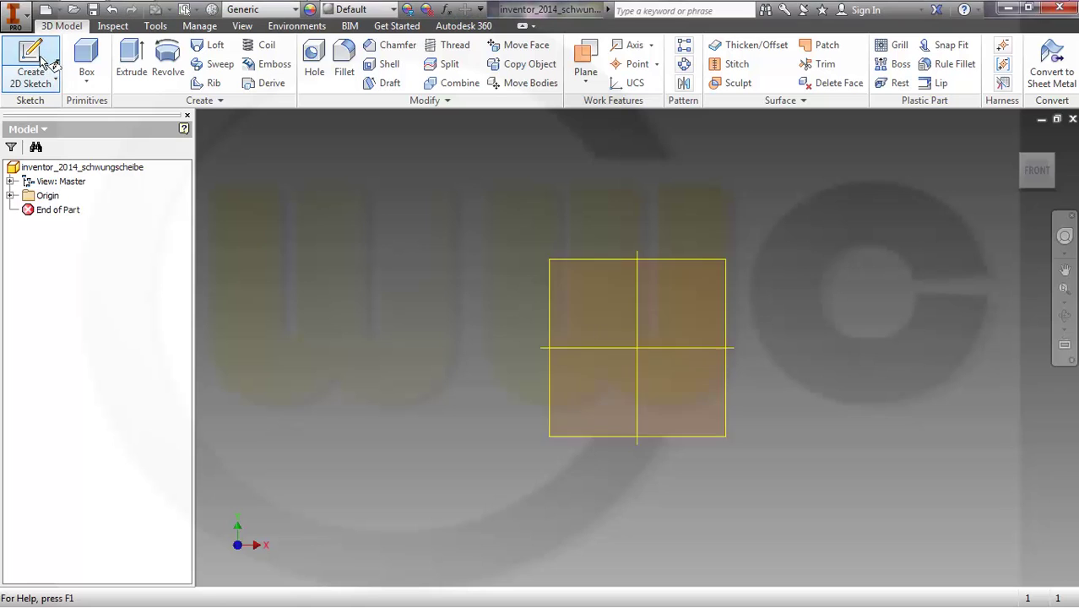
pyautogui.click(10, 196)
pyautogui.click(80, 238)
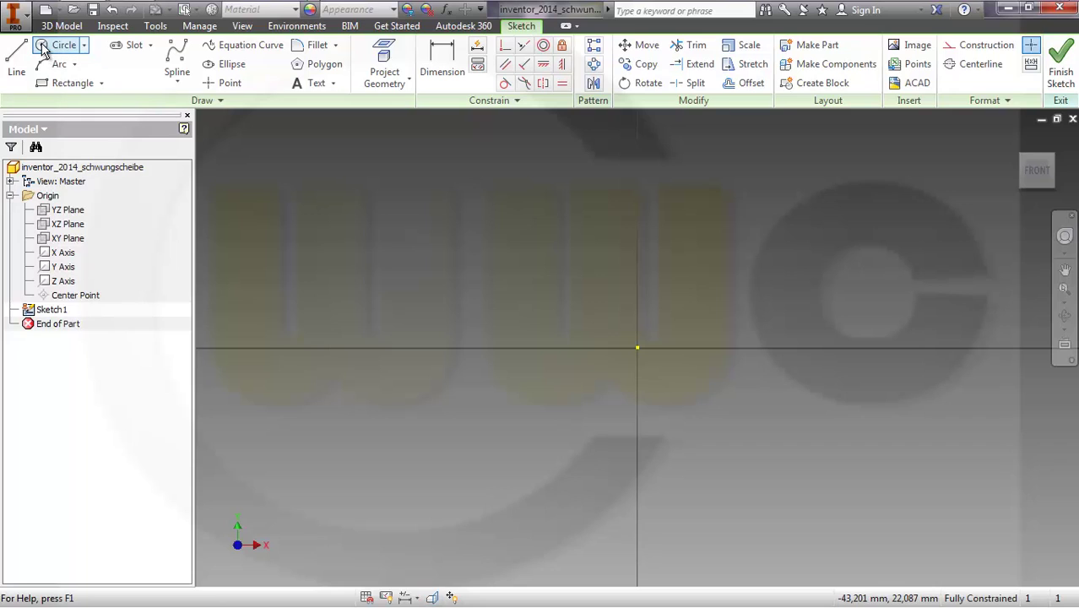
pyautogui.click(52, 46)
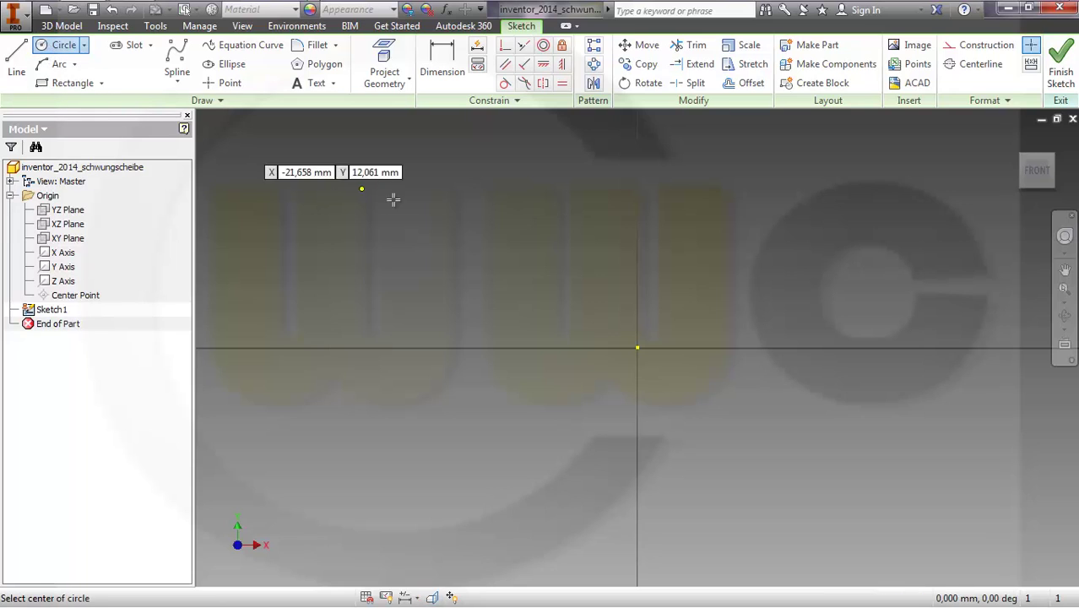
pyautogui.click(637, 348)
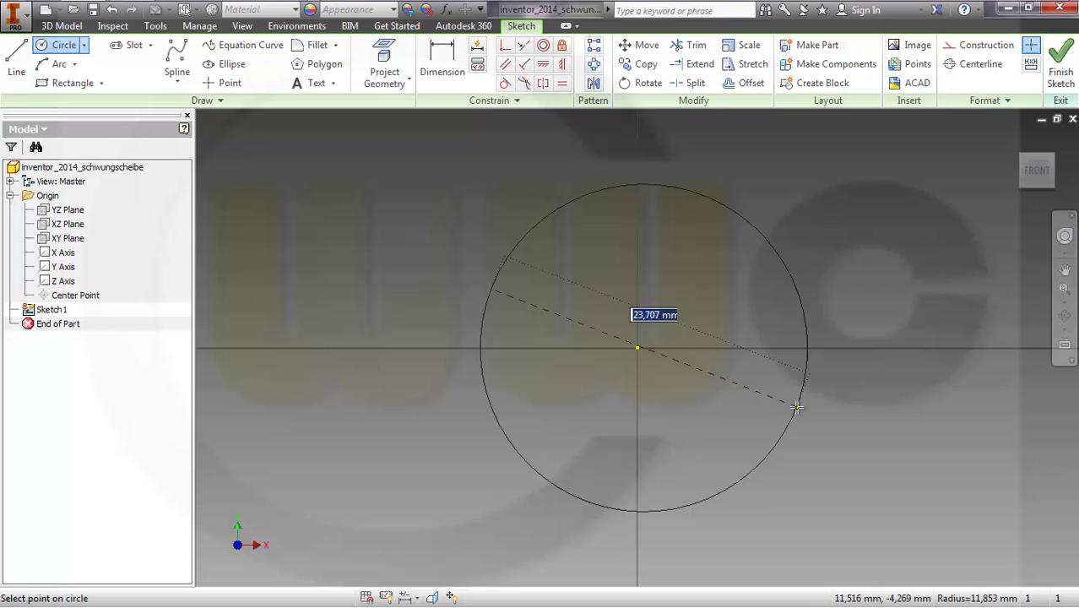
pyautogui.write('230')
pyautogui.press('Return')
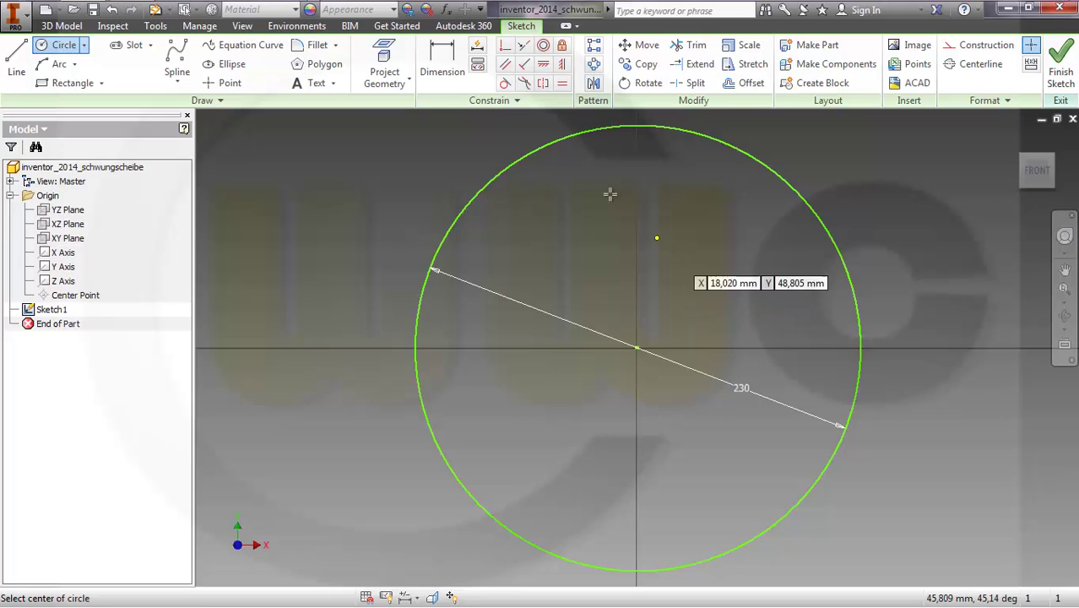
# Constrain the circle's centre coincident with the origin.
pyautogui.click(505, 48)
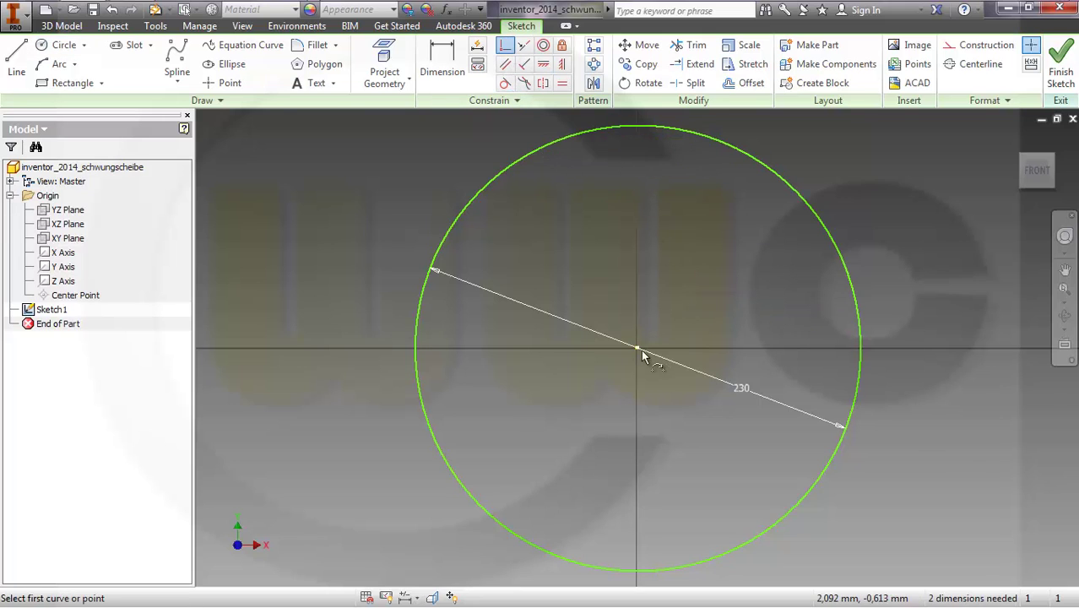
pyautogui.scroll(5, 645, 356)
pyautogui.click(609, 305)
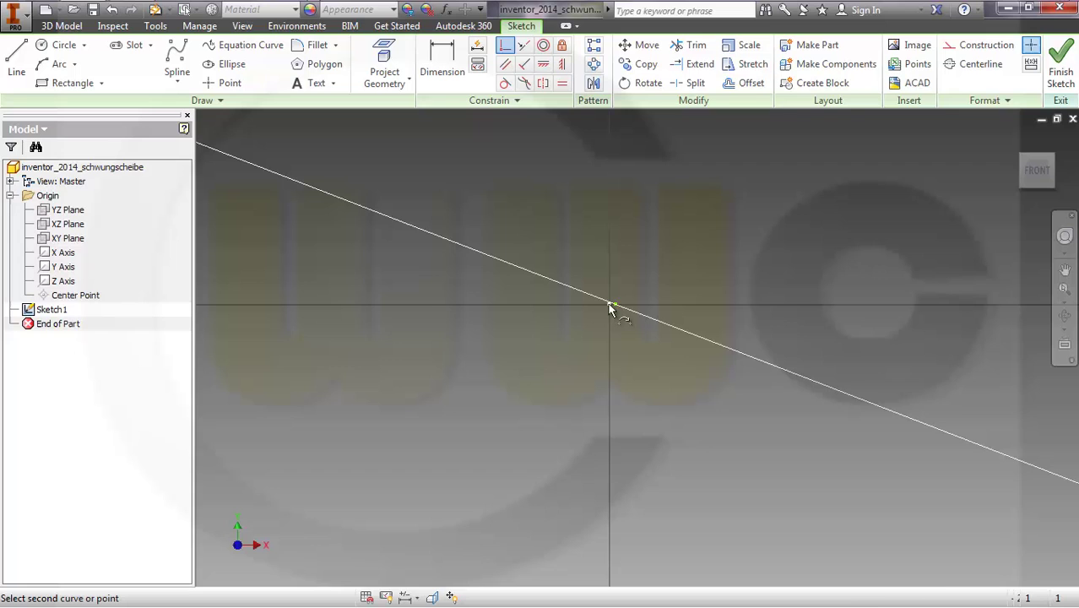
pyautogui.click(622, 310)
pyautogui.scroll(-6, 661, 271)
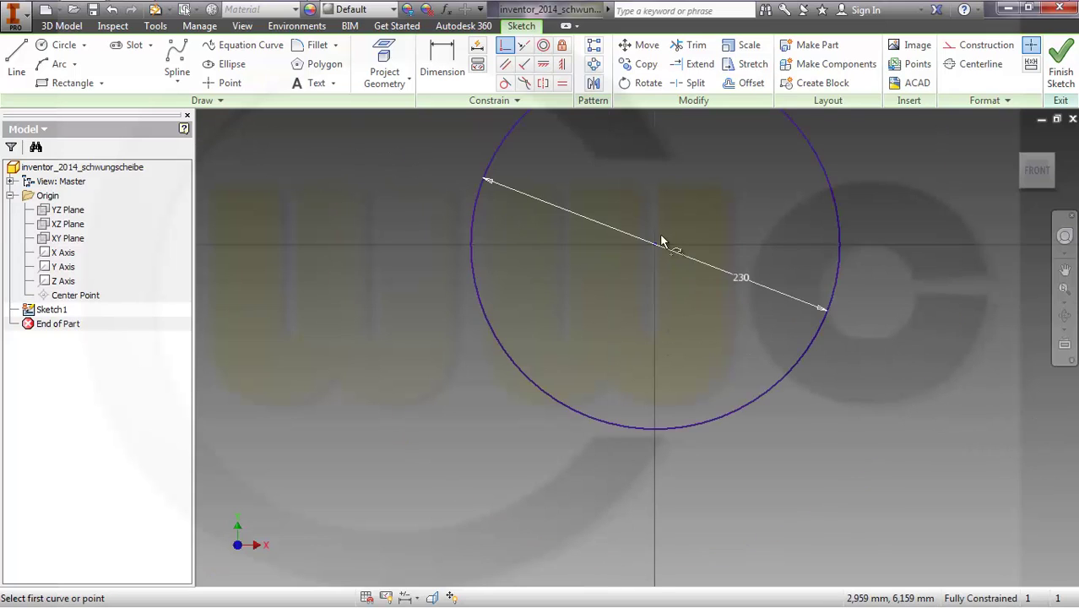
pyautogui.moveTo(660, 270); pyautogui.dragTo(589, 355, button='middle')
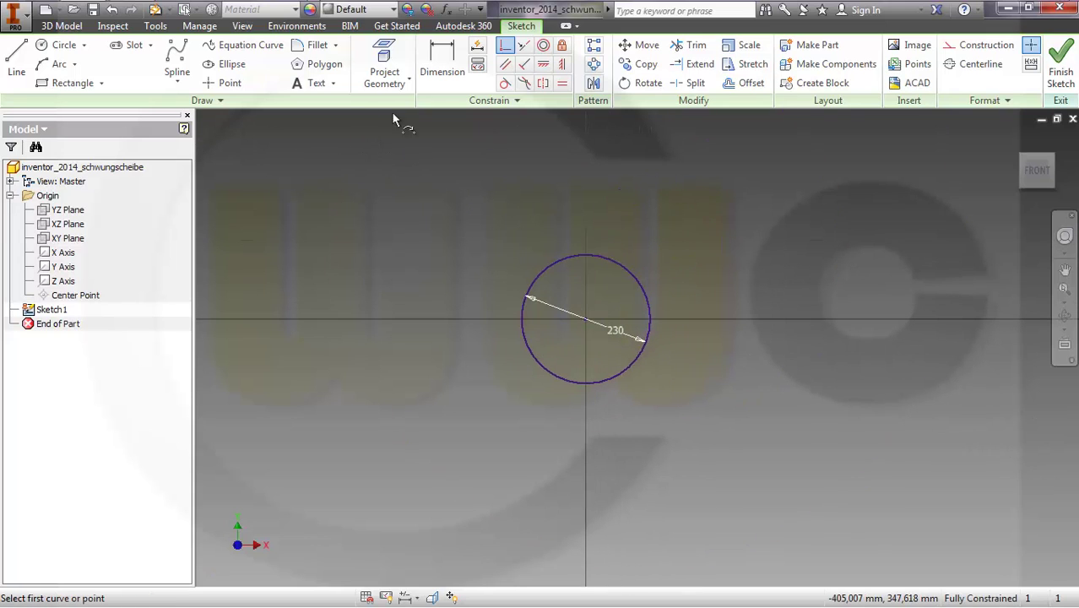
# Draw two construction lines running down-left and down-right from the circle centre.
pyautogui.click(967, 49)
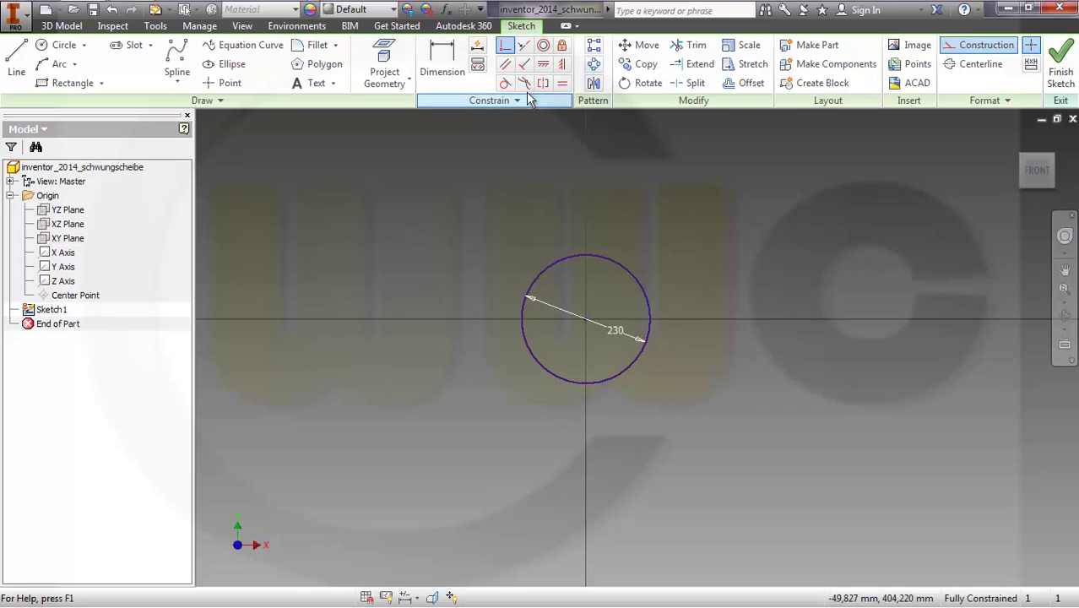
pyautogui.click(23, 75)
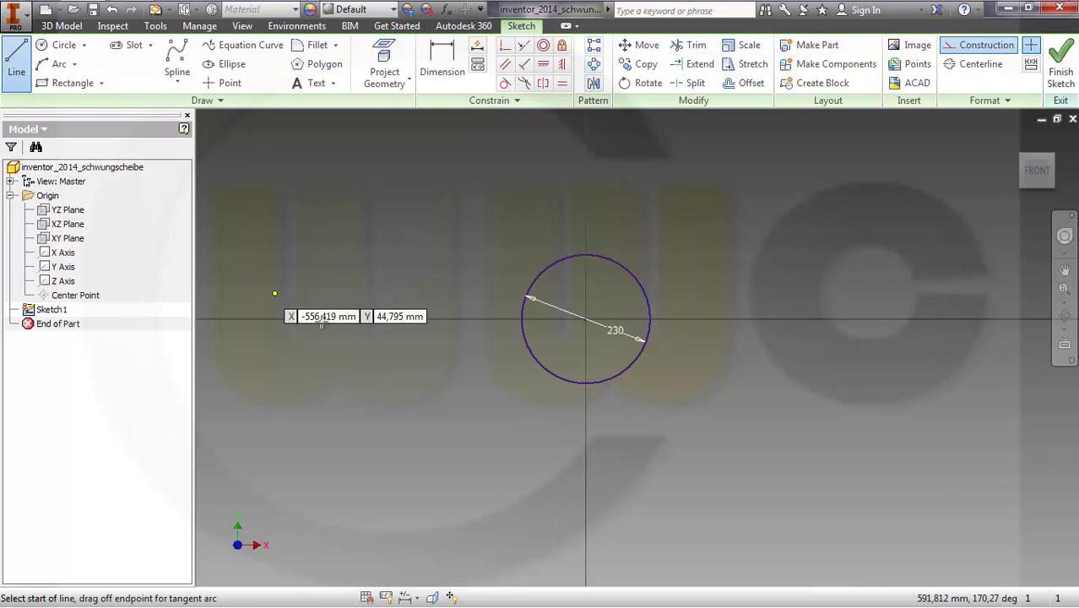
pyautogui.moveTo(450, 386)
pyautogui.mouseDown(button='middle')
pyautogui.moveTo(465, 306)
pyautogui.moveTo(477, 368)
pyautogui.mouseUp(button='middle')
pyautogui.scroll(-1, 477, 368)
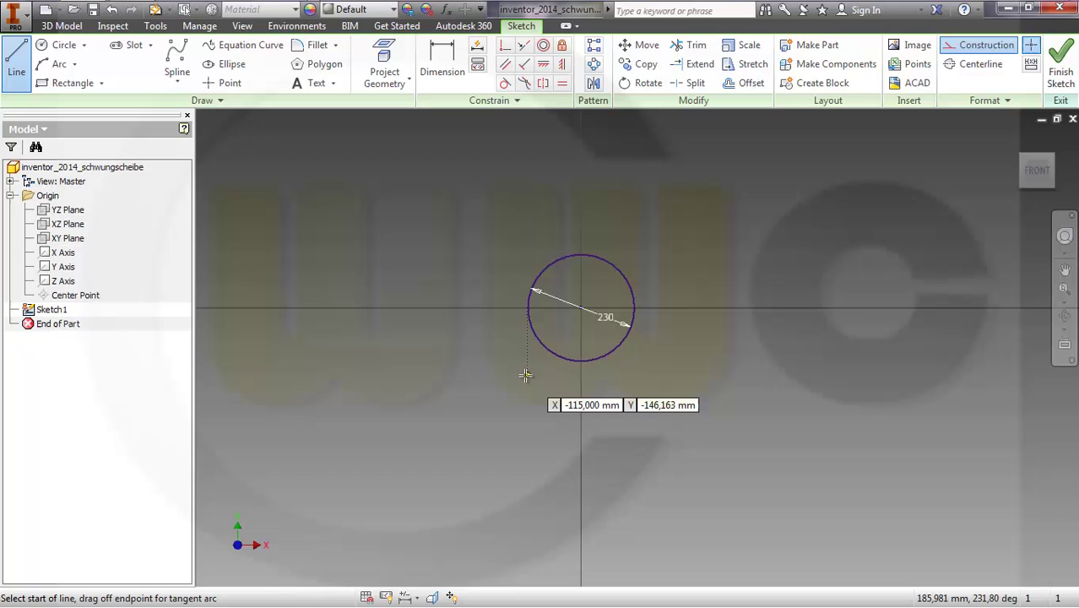
pyautogui.scroll(3, 525, 375)
pyautogui.moveTo(557, 357)
pyautogui.mouseDown(button='middle')
pyautogui.moveTo(460, 417)
pyautogui.moveTo(456, 432)
pyautogui.mouseUp(button='middle')
pyautogui.click(449, 439)
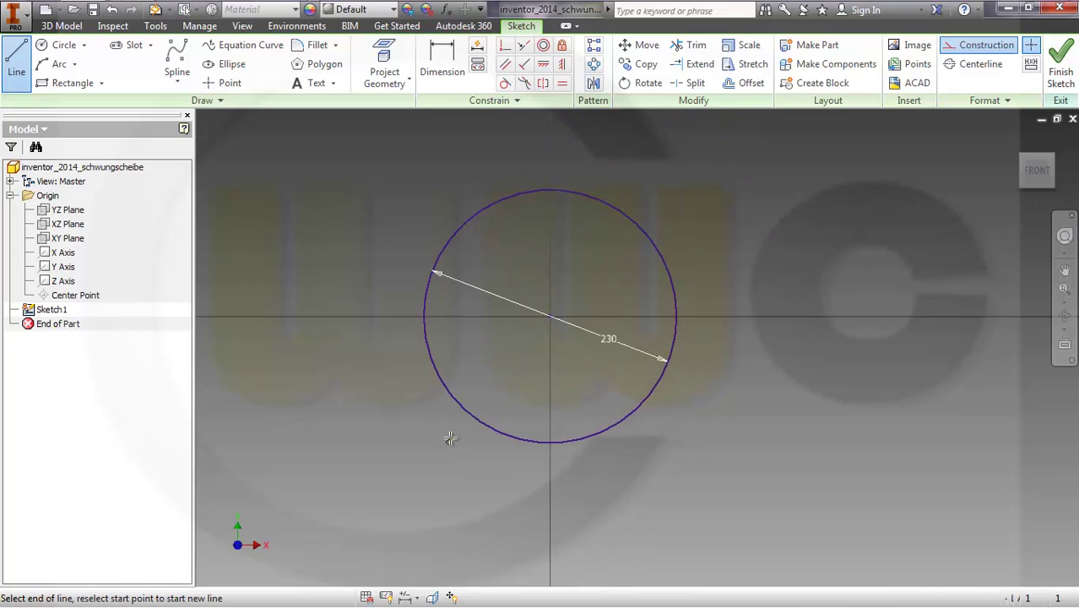
pyautogui.click(550, 316)
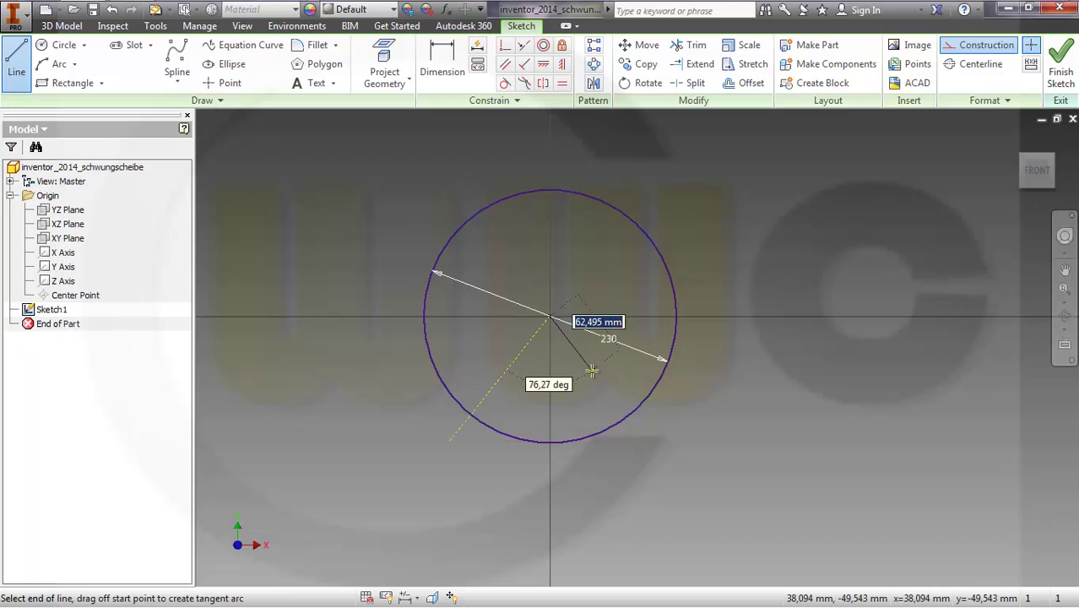
pyautogui.click(641, 456)
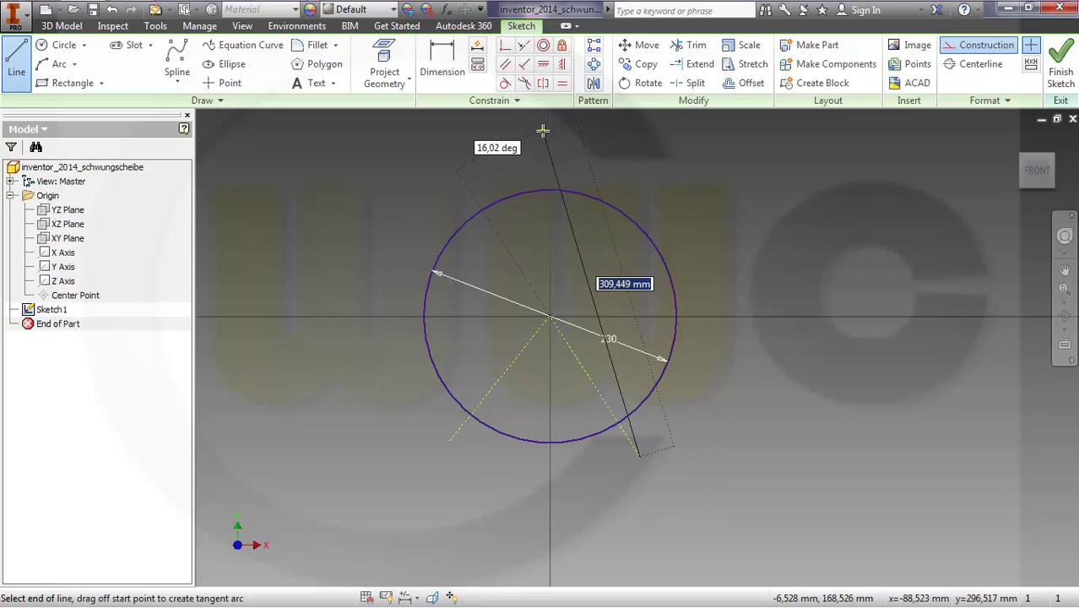
# Dimension the angle between the two construction lines as 80°.
pyautogui.click(442, 61)
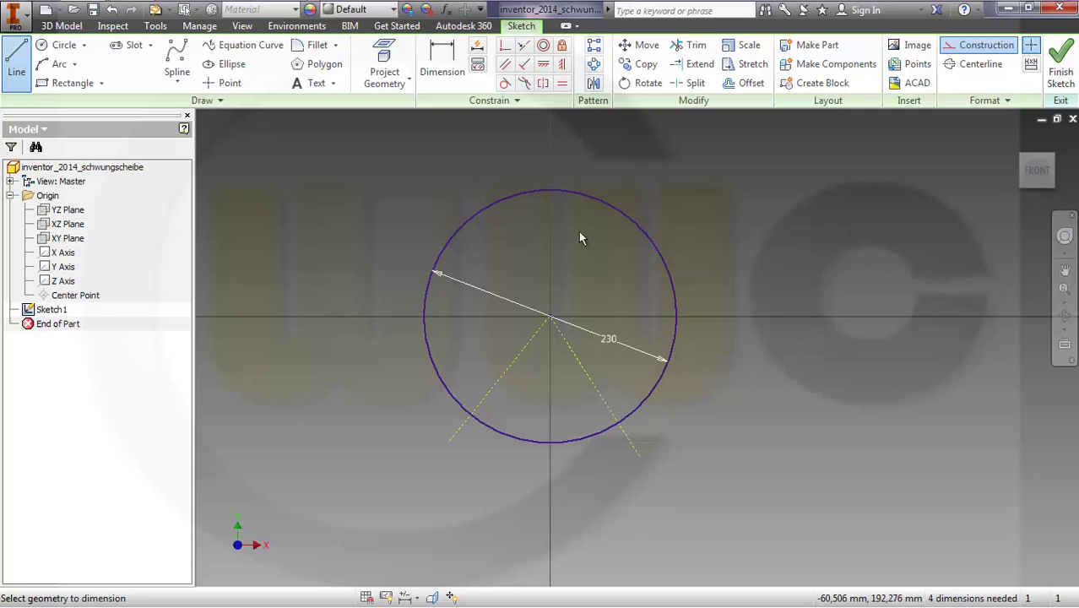
pyautogui.click(497, 382)
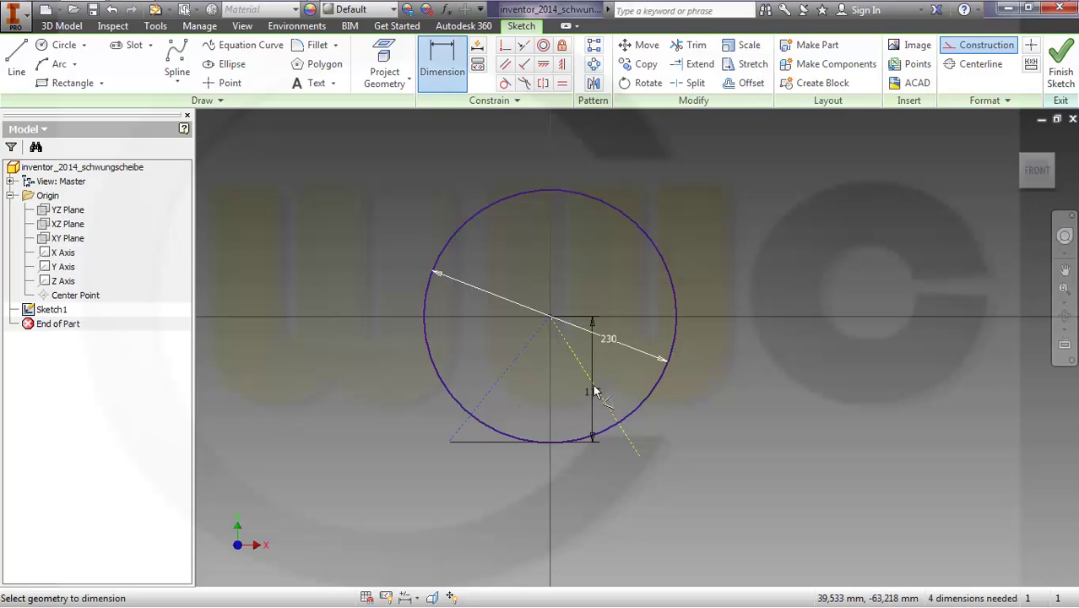
pyautogui.click(597, 392)
pyautogui.click(566, 407)
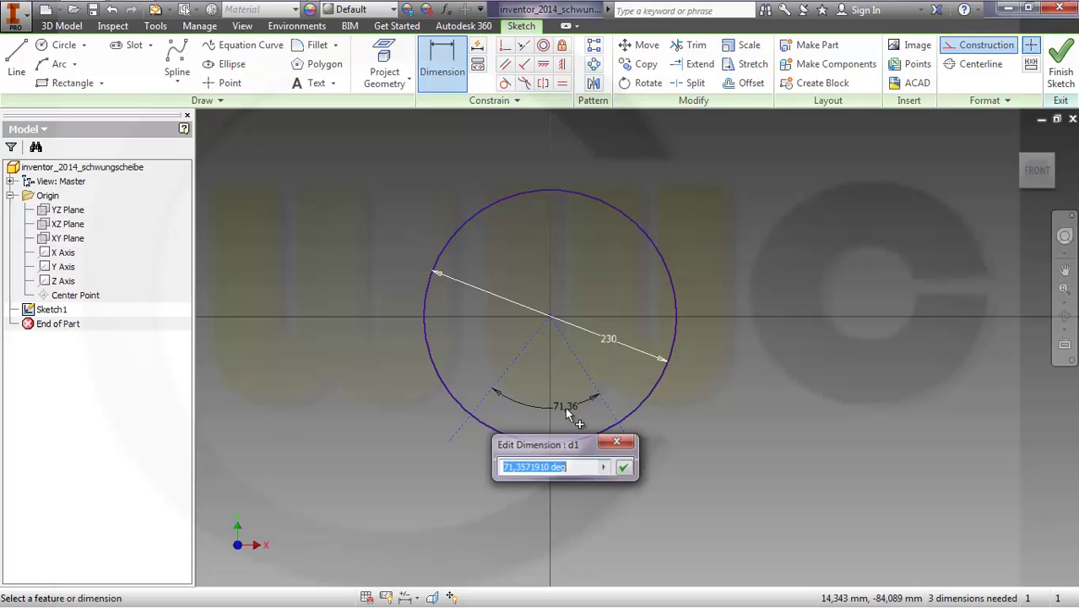
pyautogui.write('80')
pyautogui.press('Return')
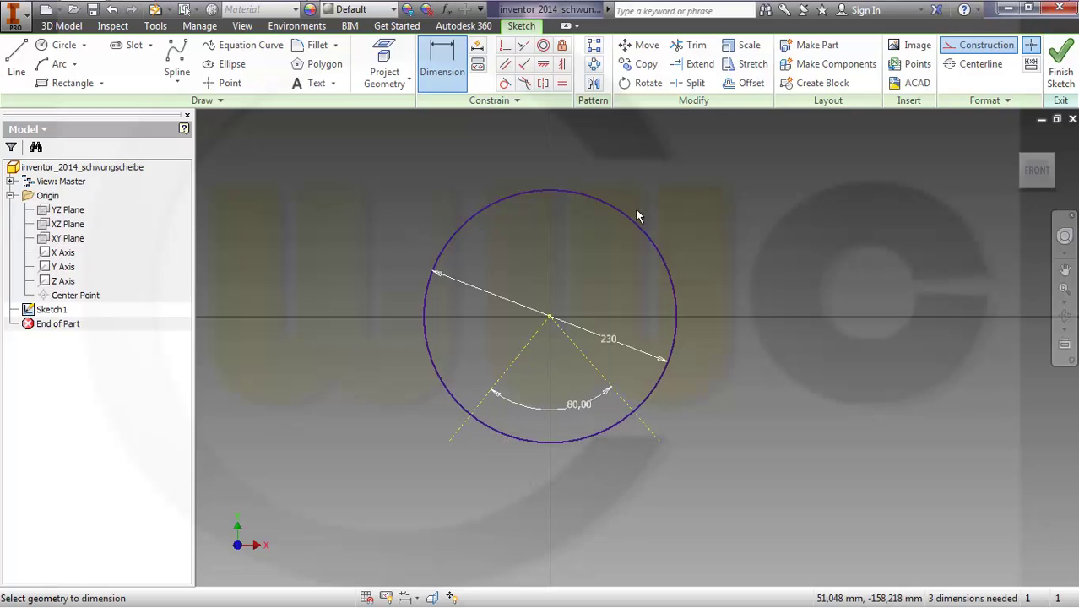
# Trim both construction lines where they extend beyond the circle.
pyautogui.click(690, 45)
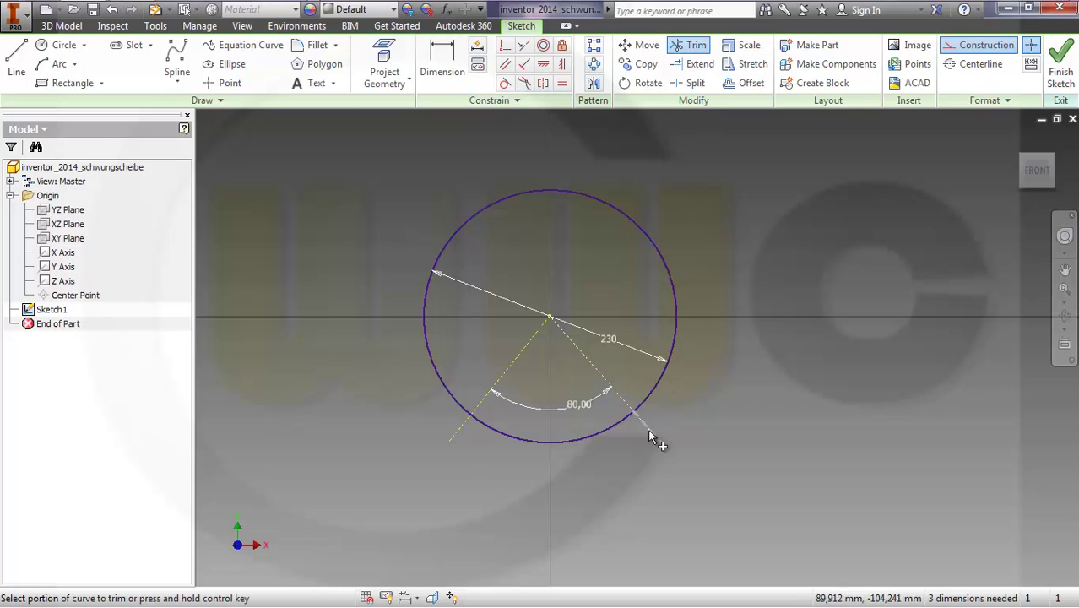
pyautogui.click(649, 430)
pyautogui.click(460, 433)
pyautogui.scroll(2, 651, 431)
pyautogui.moveTo(652, 409); pyautogui.dragTo(678, 451, button='middle')
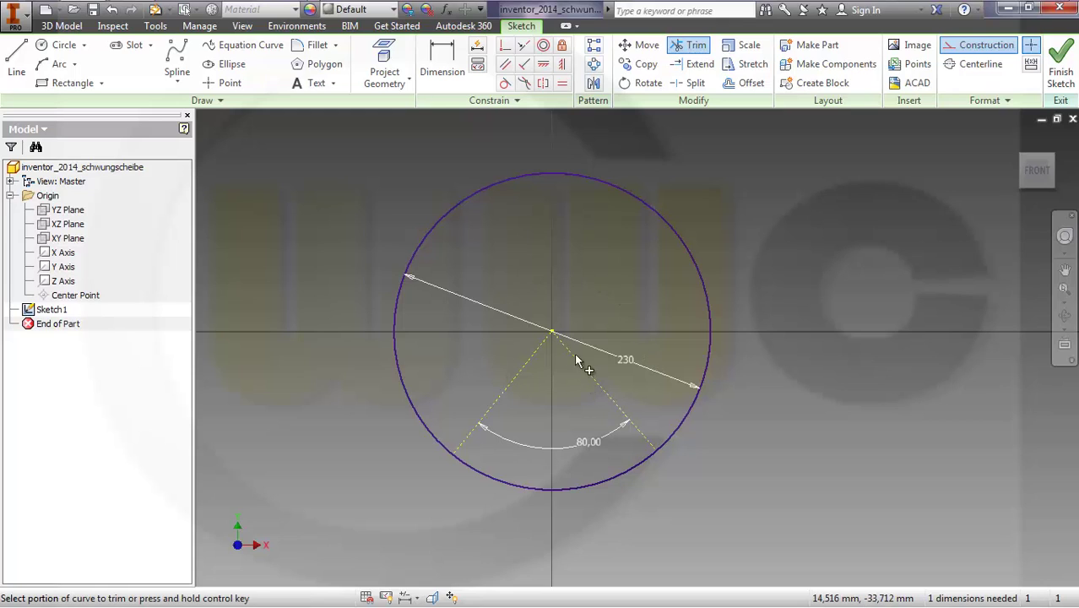
# Make the construction lines' endpoints on the circle horizontally level.
pyautogui.click(543, 65)
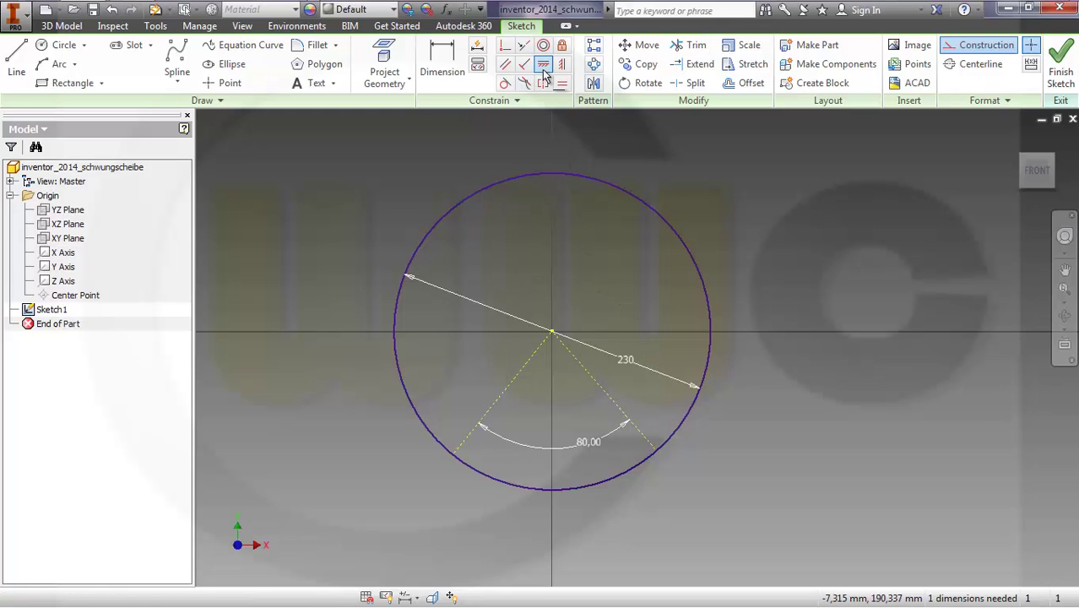
pyautogui.click(453, 457)
pyautogui.click(657, 451)
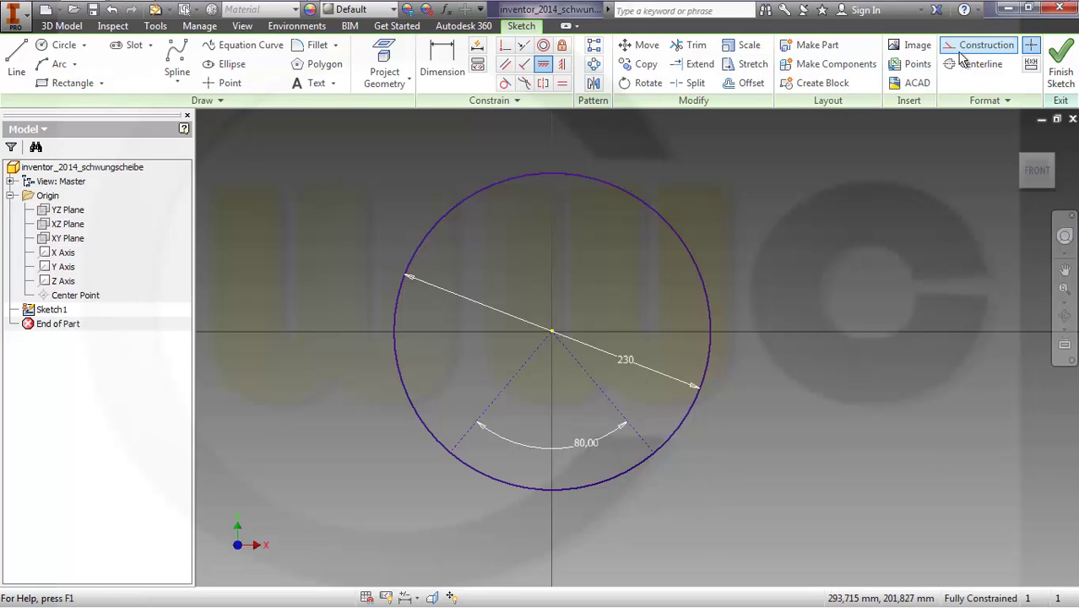
pyautogui.click(16, 61)
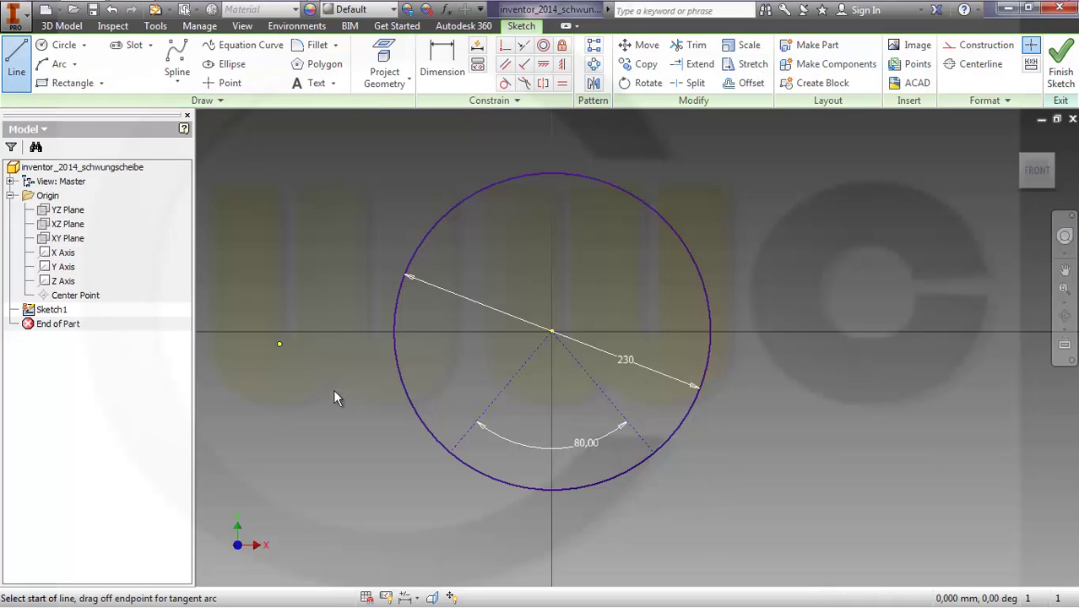
# Draw a V of two lines with its apex below the circle centre.
pyautogui.click(464, 495)
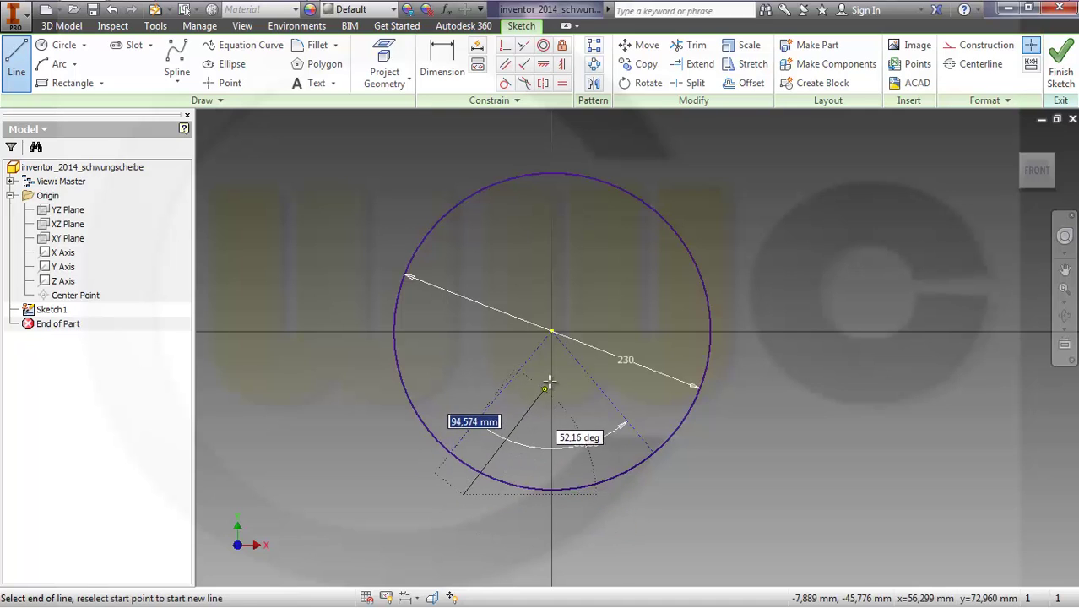
pyautogui.click(553, 382)
pyautogui.click(653, 500)
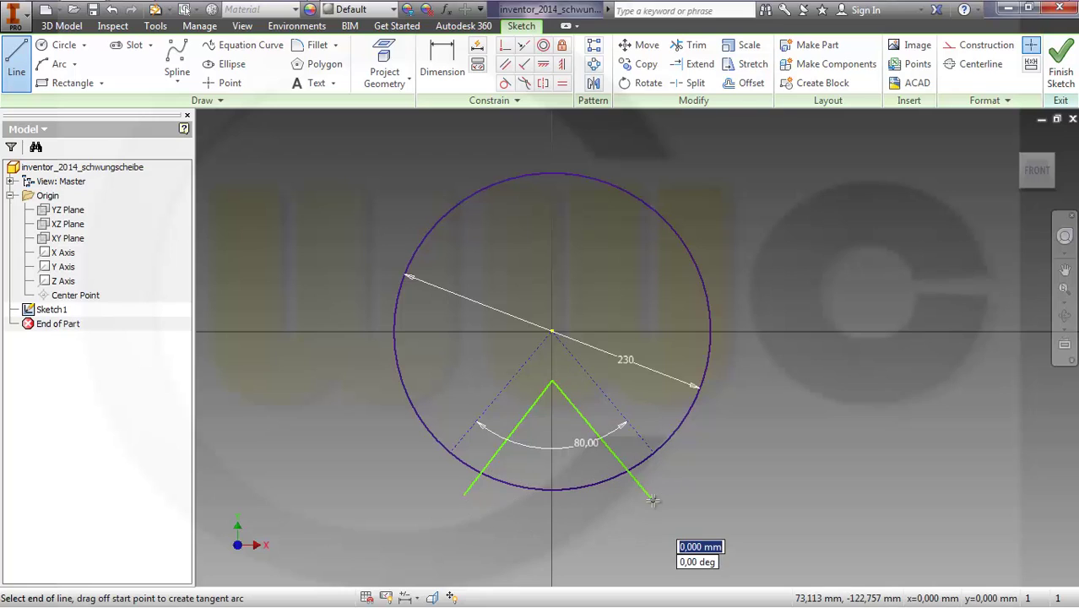
pyautogui.rightClick(655, 499)
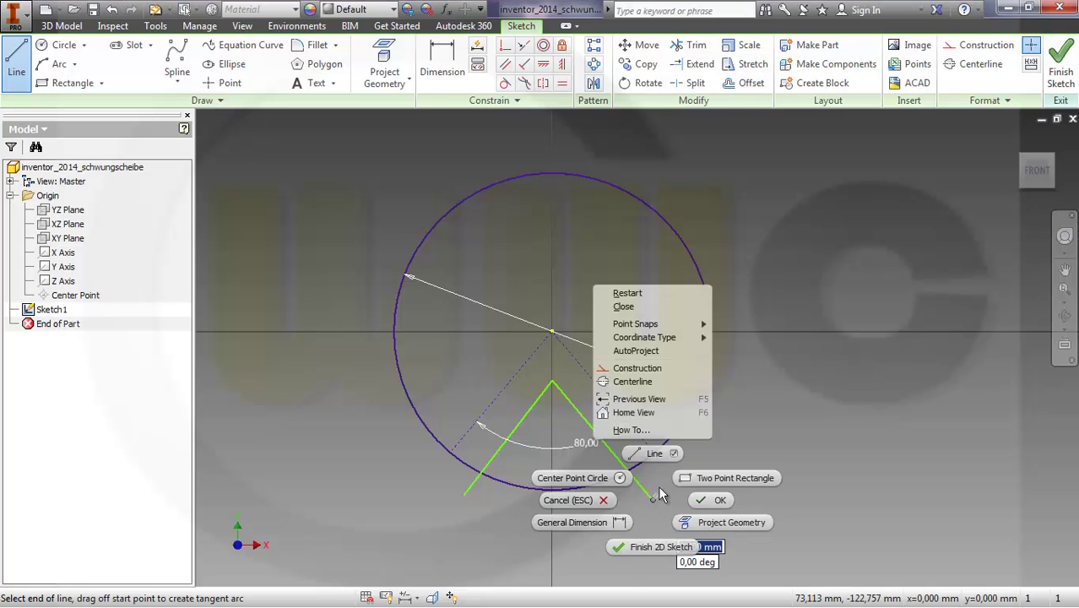
pyautogui.click(710, 502)
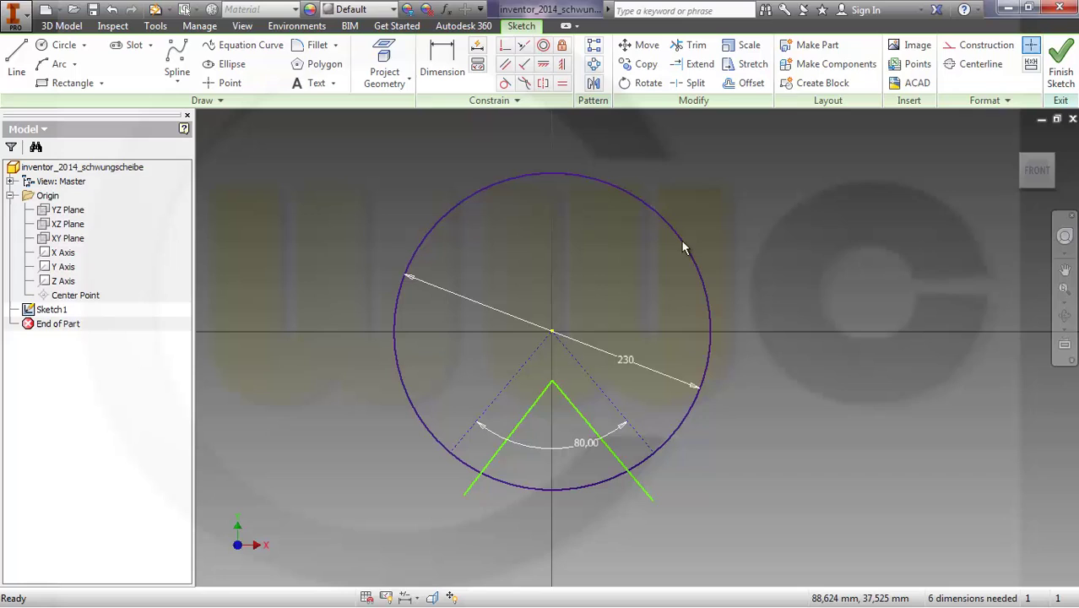
# Make each V leg parallel to its neighbouring construction line.
pyautogui.click(505, 65)
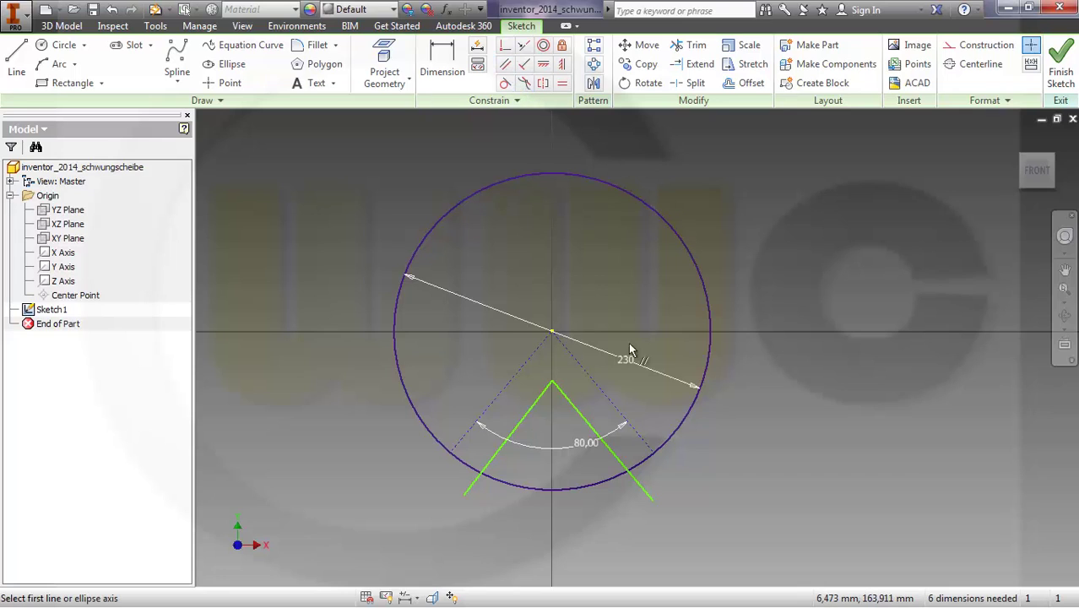
pyautogui.click(588, 418)
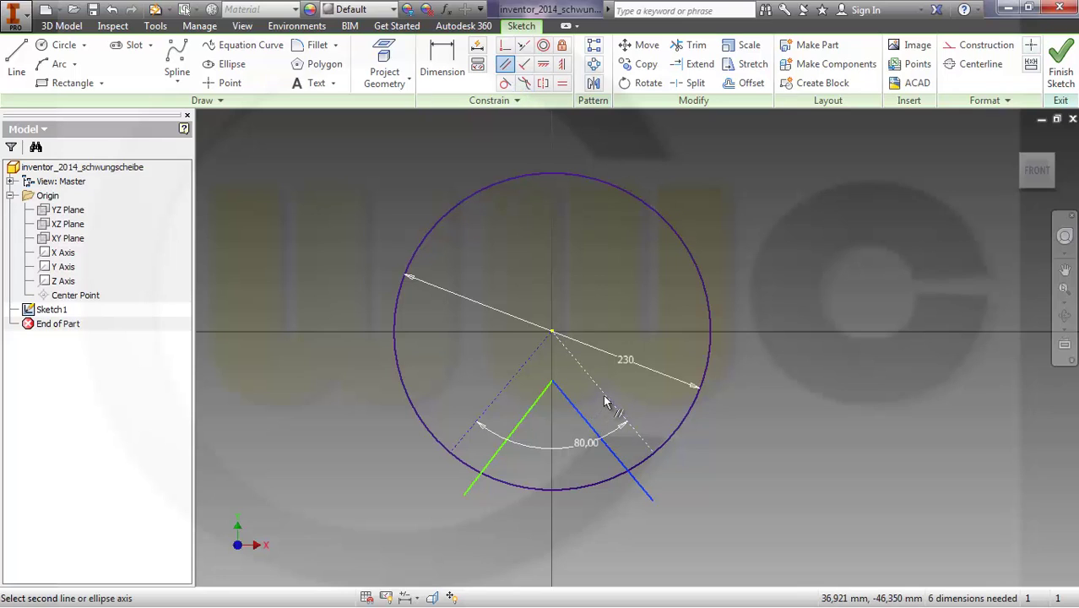
pyautogui.click(597, 410)
pyautogui.click(527, 421)
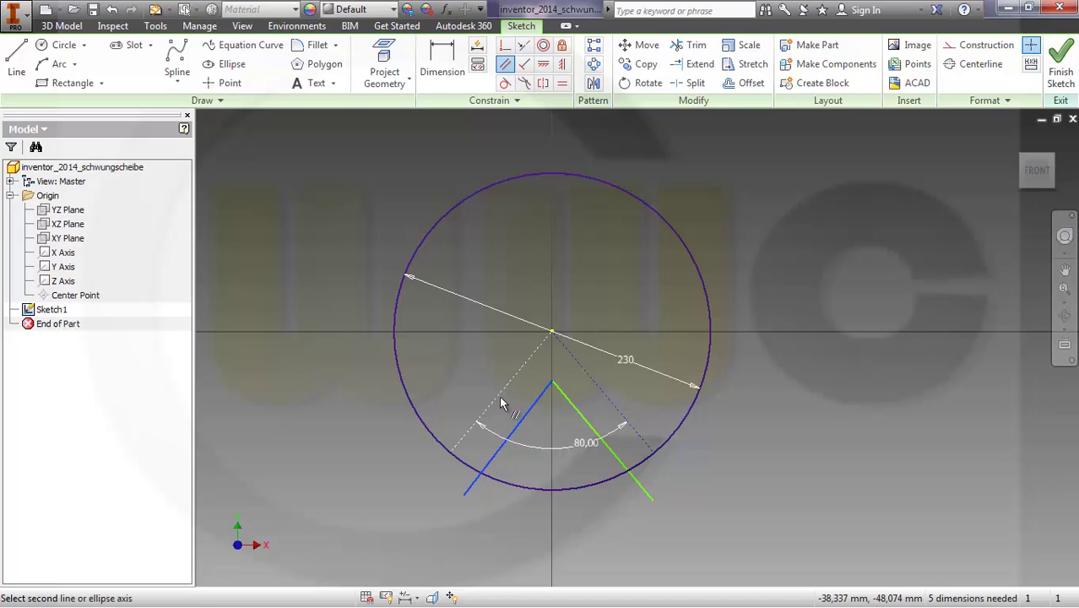
pyautogui.click(501, 402)
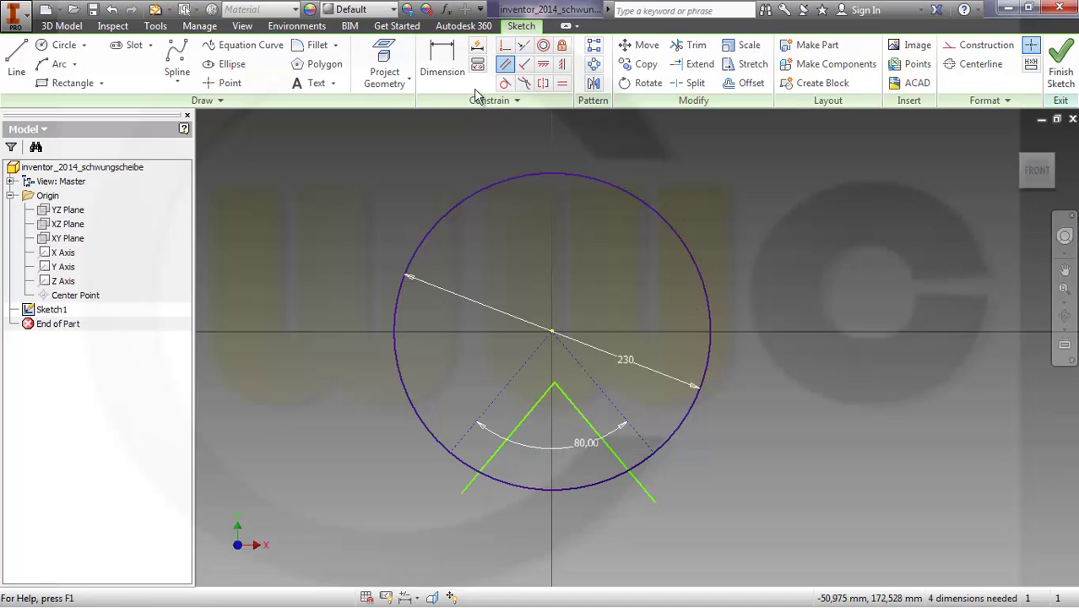
# Dimension the right V leg's offset from its construction line as 15.
pyautogui.click(450, 64)
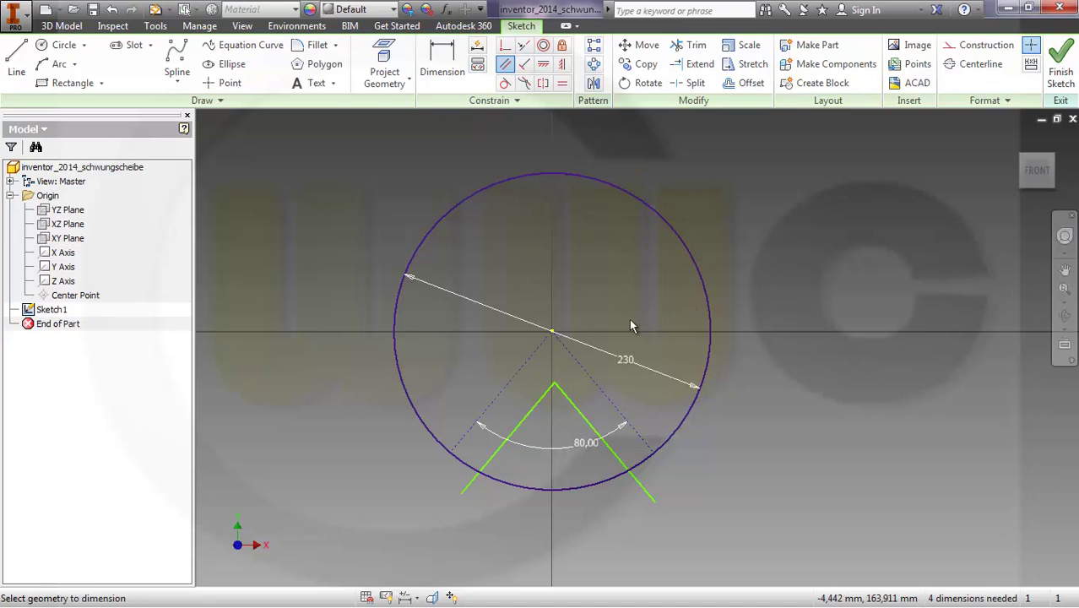
pyautogui.click(605, 403)
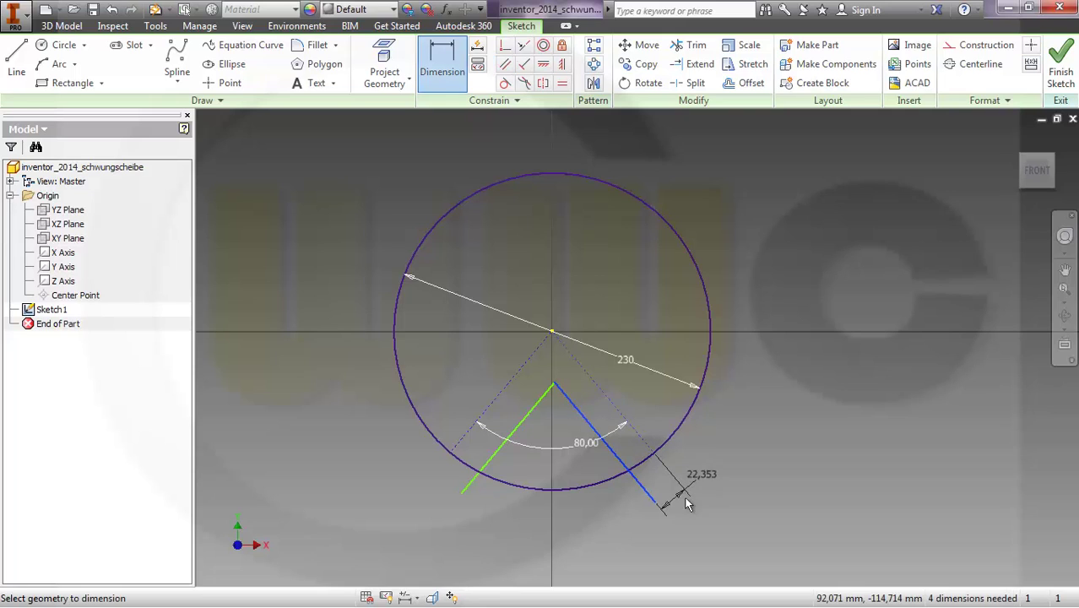
pyautogui.click(685, 509)
pyautogui.write('1')
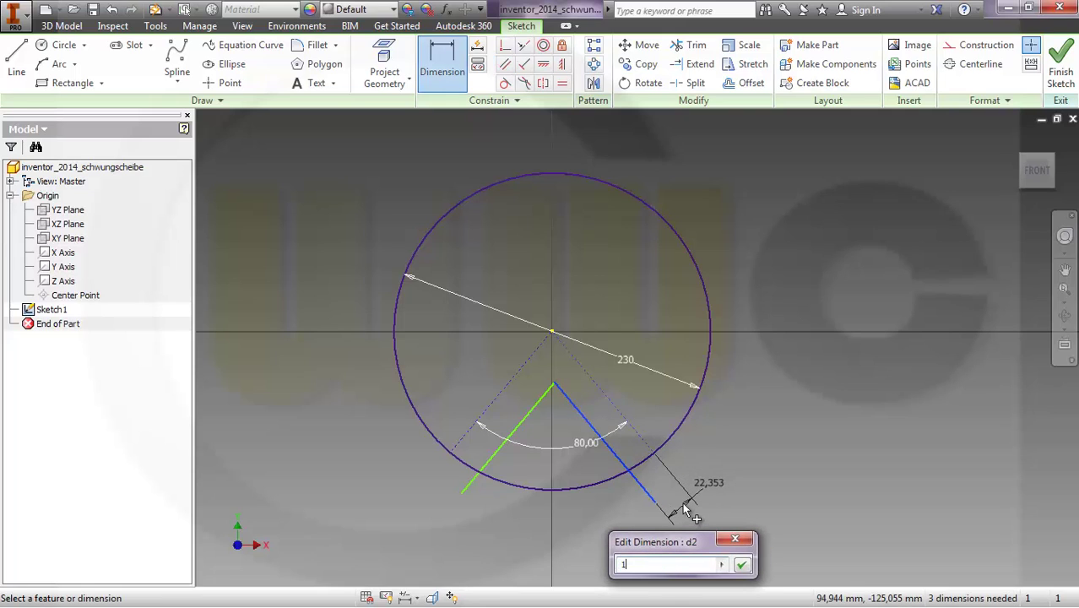
pyautogui.write('5')
pyautogui.press('Return')
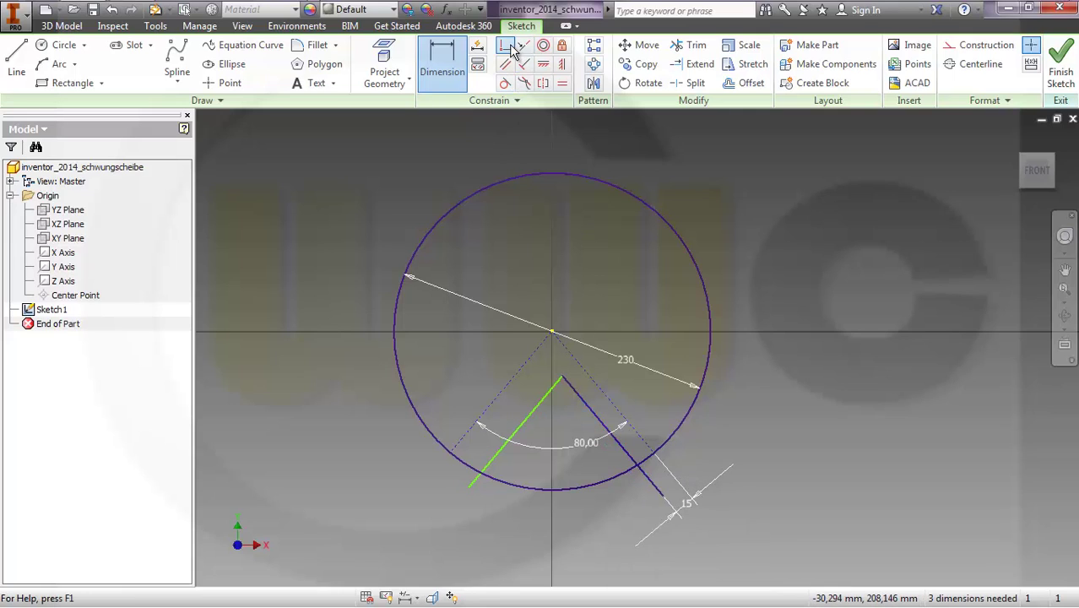
# Make the two V legs symmetric about the vertical axis.
pyautogui.click(559, 66)
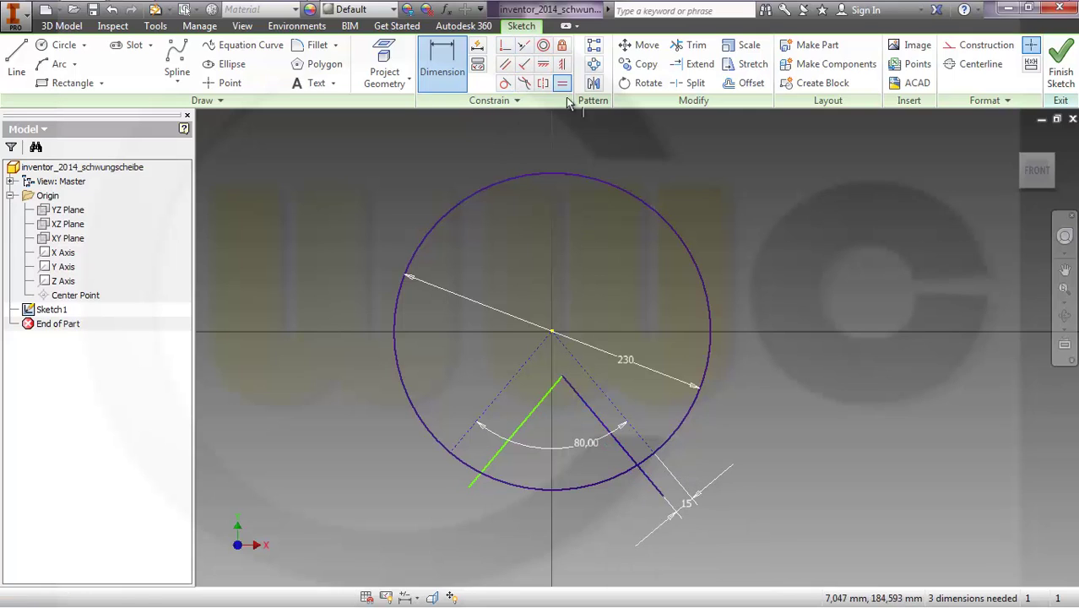
pyautogui.click(566, 381)
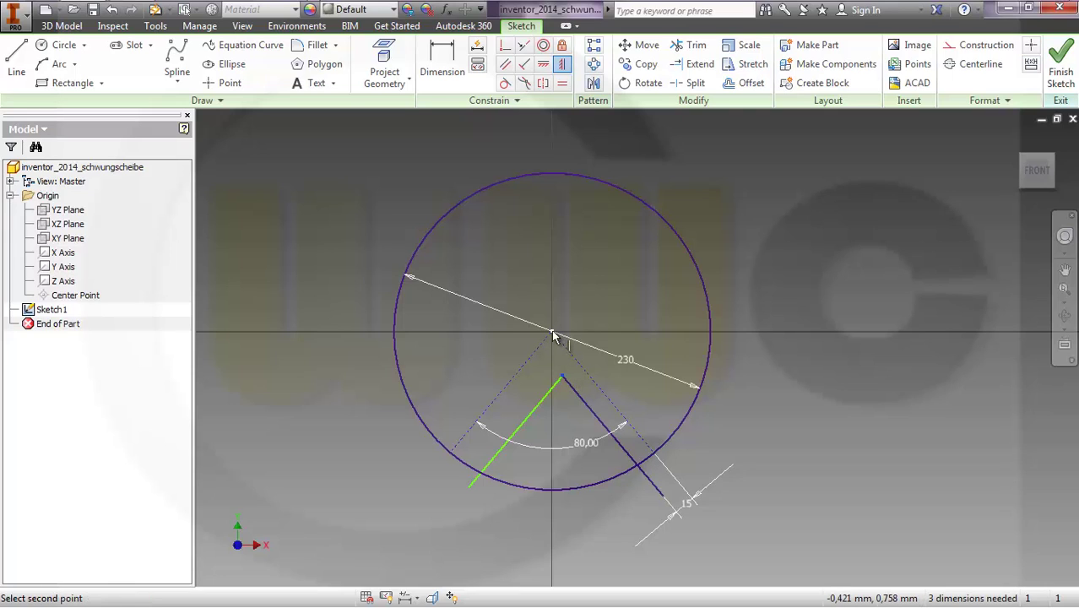
pyautogui.click(553, 335)
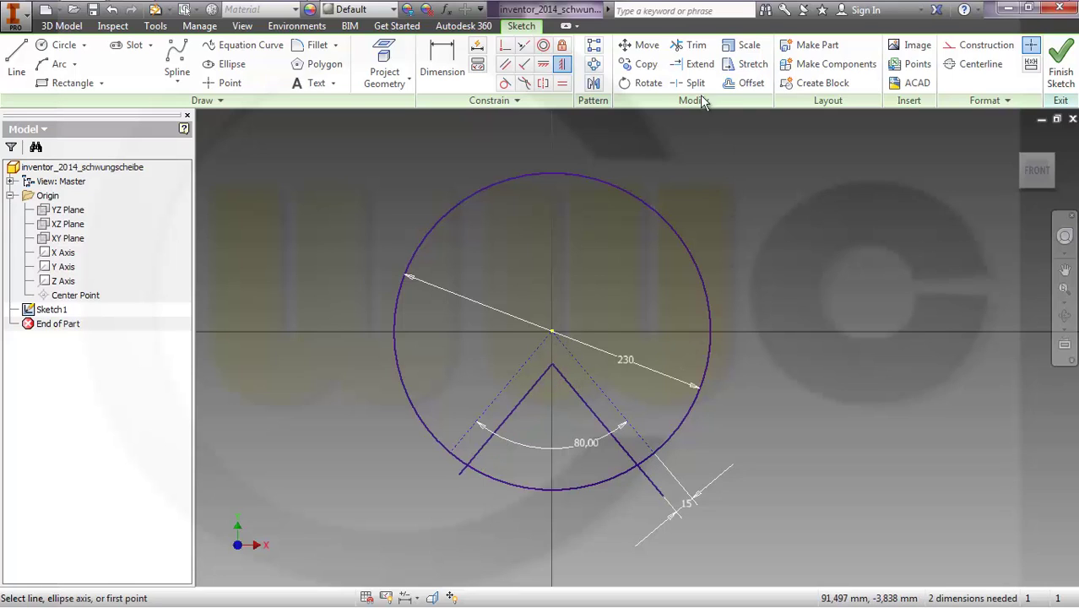
# Trim the right leg's overhang and the circle arc between the legs.
pyautogui.click(691, 45)
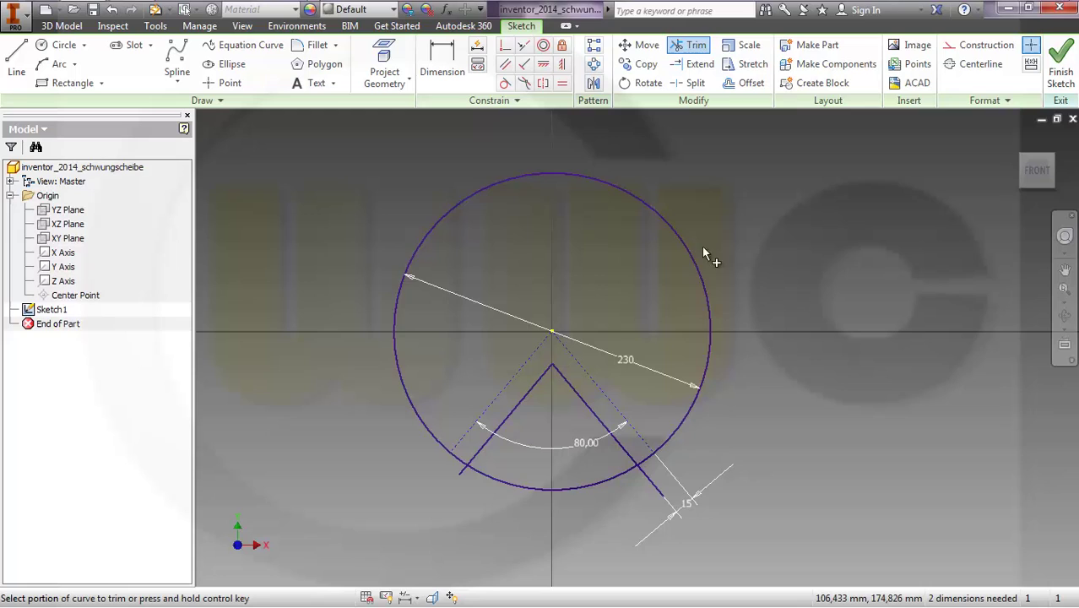
pyautogui.click(651, 485)
pyautogui.click(615, 479)
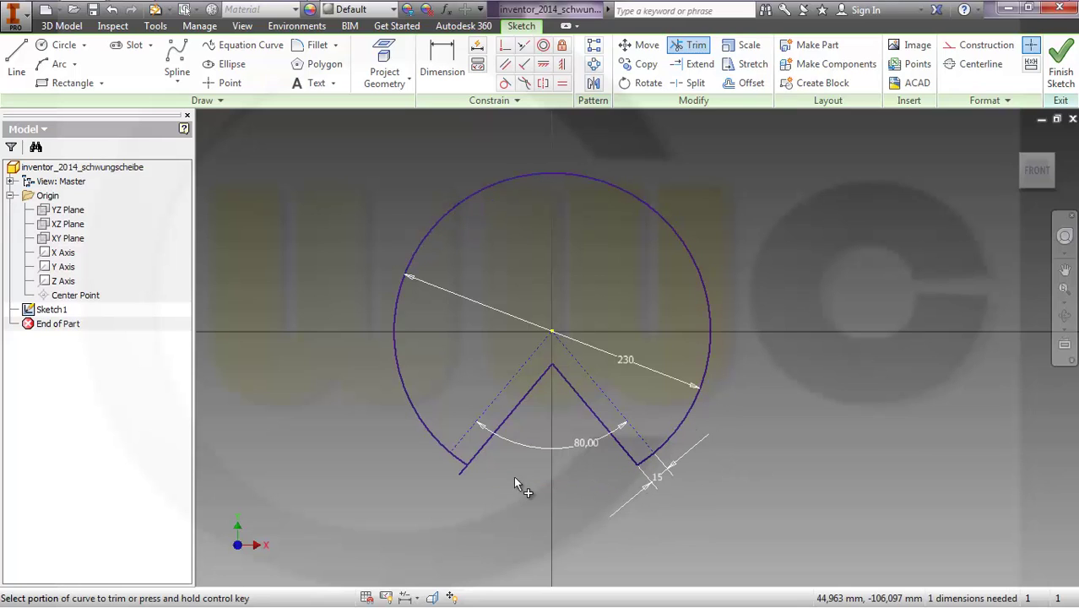
# Trim the left leg's remaining stub and finish the sketch.
pyautogui.click(462, 470)
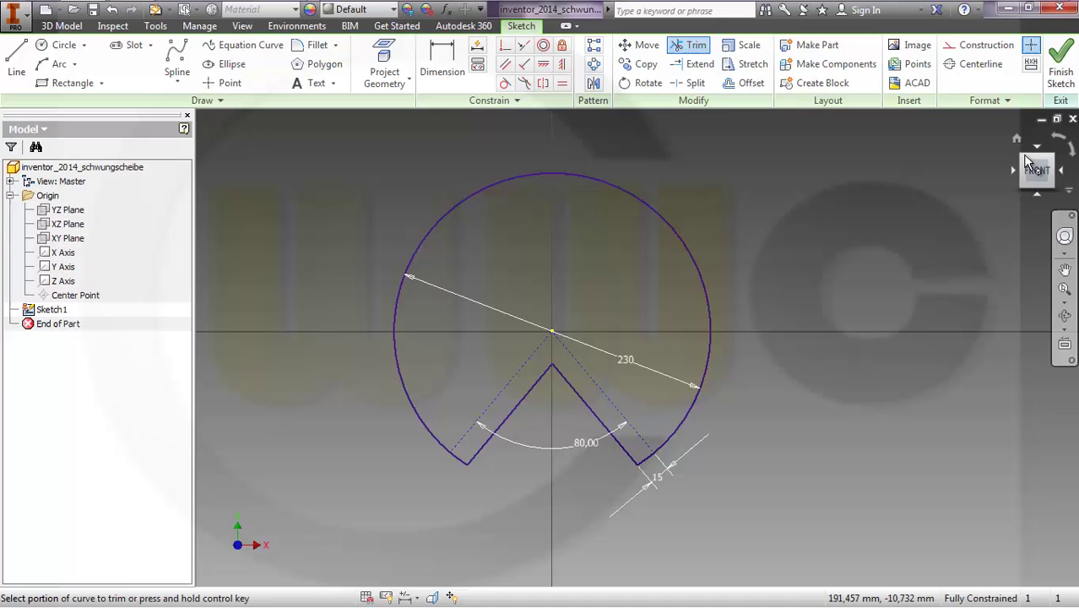
pyautogui.click(1056, 84)
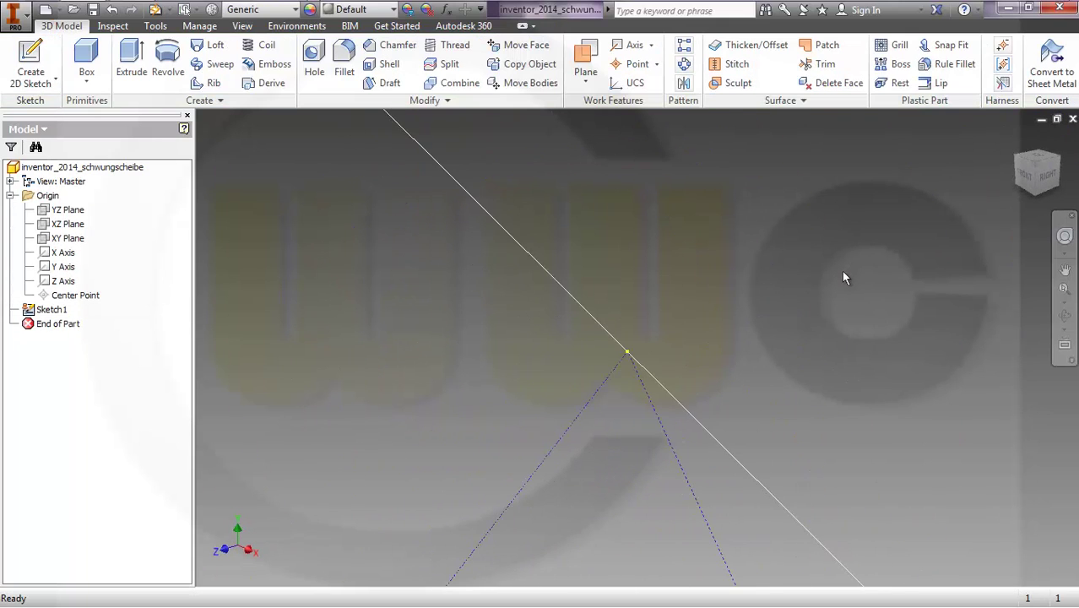
pyautogui.moveTo(827, 287)
pyautogui.mouseDown(button='middle')
pyautogui.moveTo(743, 395)
pyautogui.moveTo(769, 368)
pyautogui.mouseUp(button='middle')
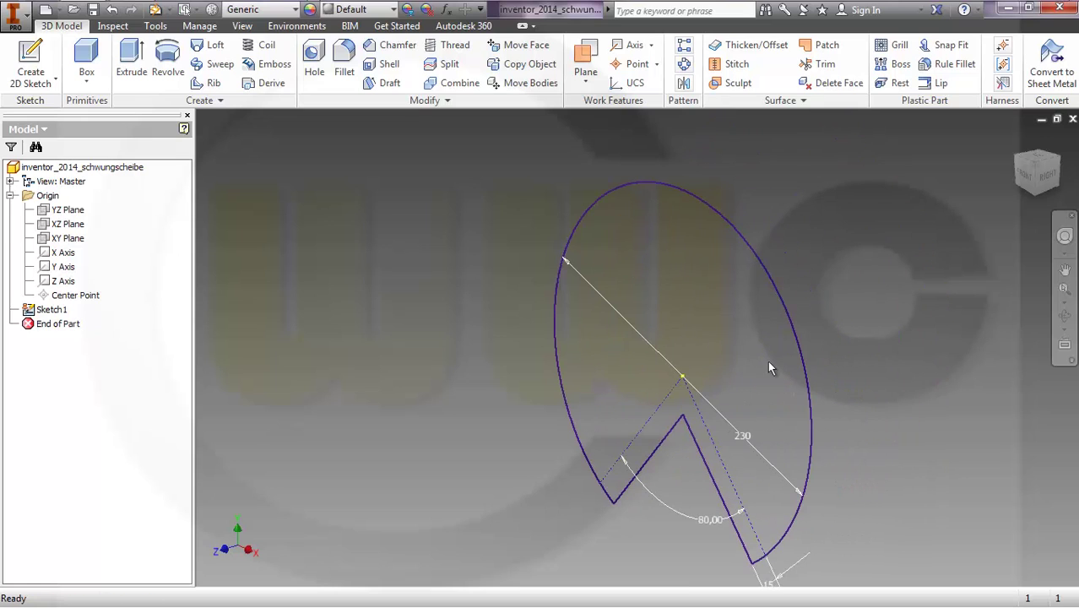
# Hide Sketch1's dimension display.
pyautogui.rightClick(64, 310)
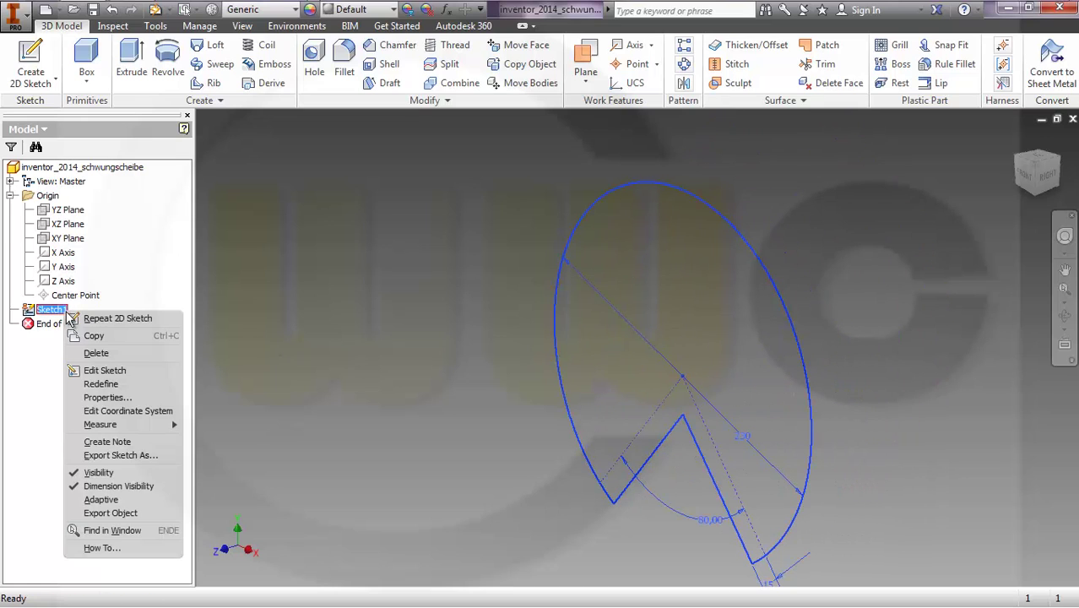
pyautogui.click(116, 487)
pyautogui.moveTo(466, 358); pyautogui.dragTo(405, 373, button='middle')
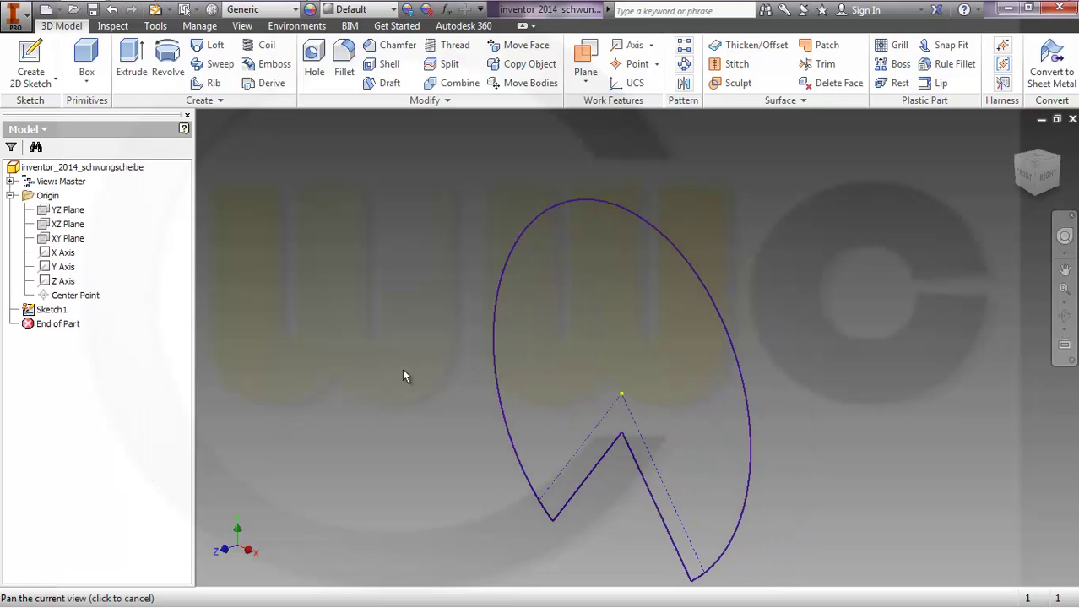
# Extrude the notched profile 10 mm symmetrically.
pyautogui.click(133, 64)
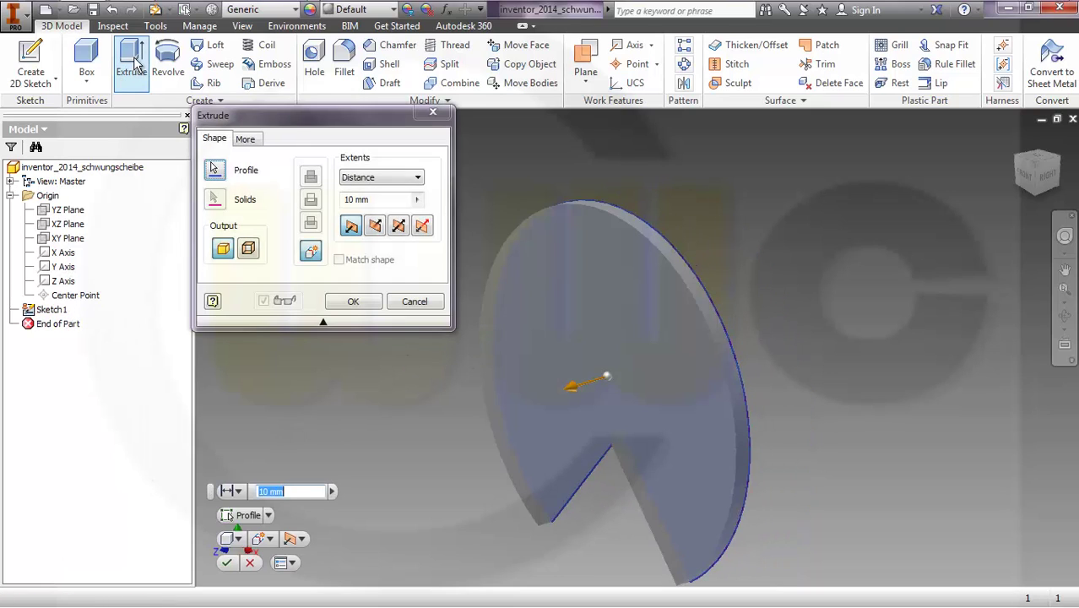
pyautogui.click(399, 226)
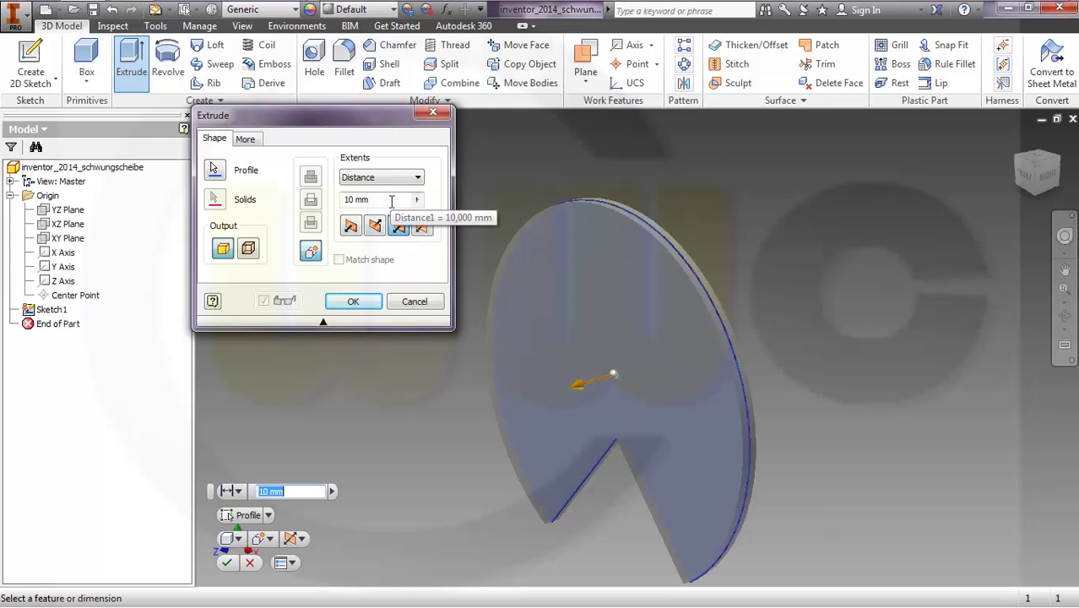
pyautogui.click(391, 201)
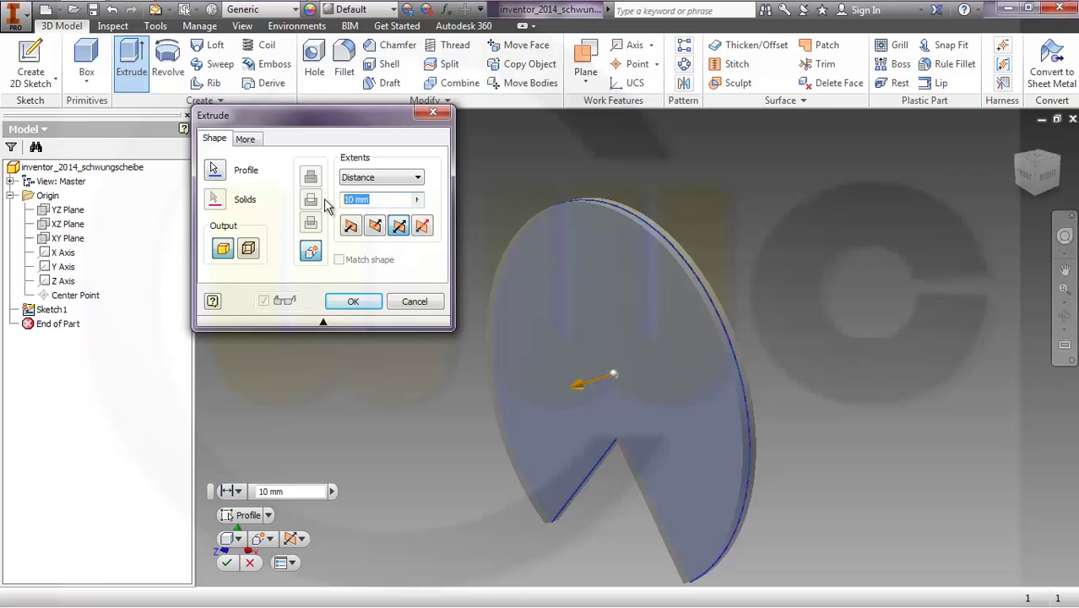
pyautogui.press('Return')
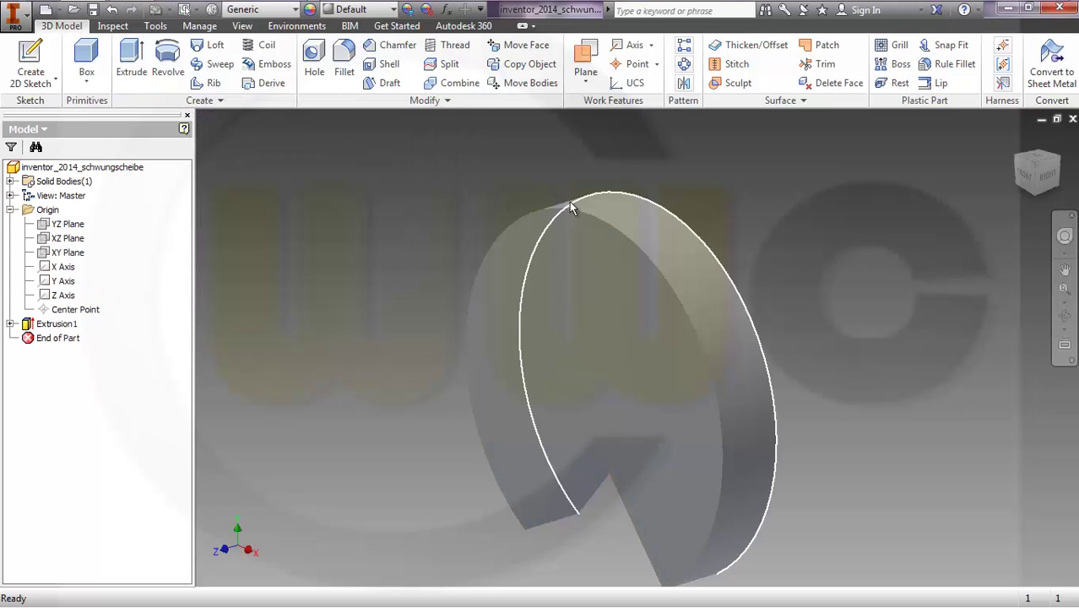
# Switch the visual style to Shaded with Edges and orbit the part to face front.
pyautogui.click(244, 26)
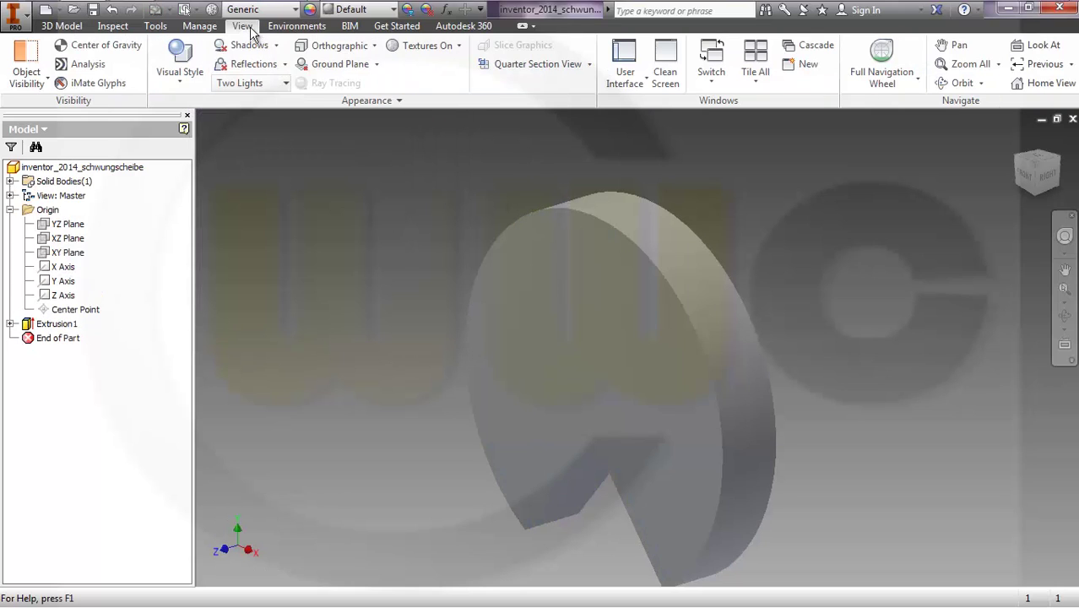
pyautogui.click(181, 83)
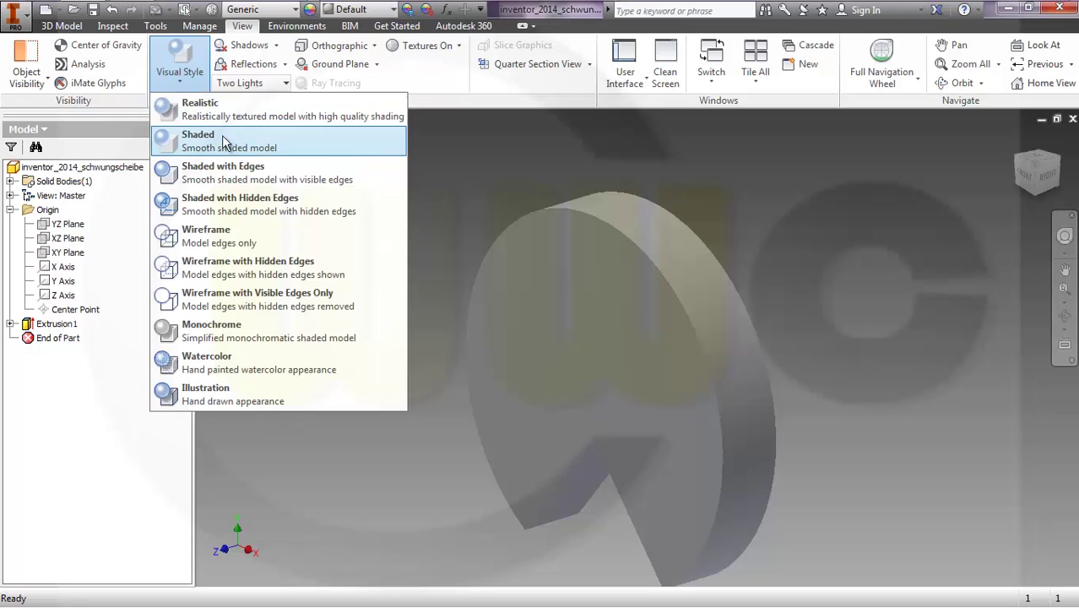
pyautogui.click(229, 171)
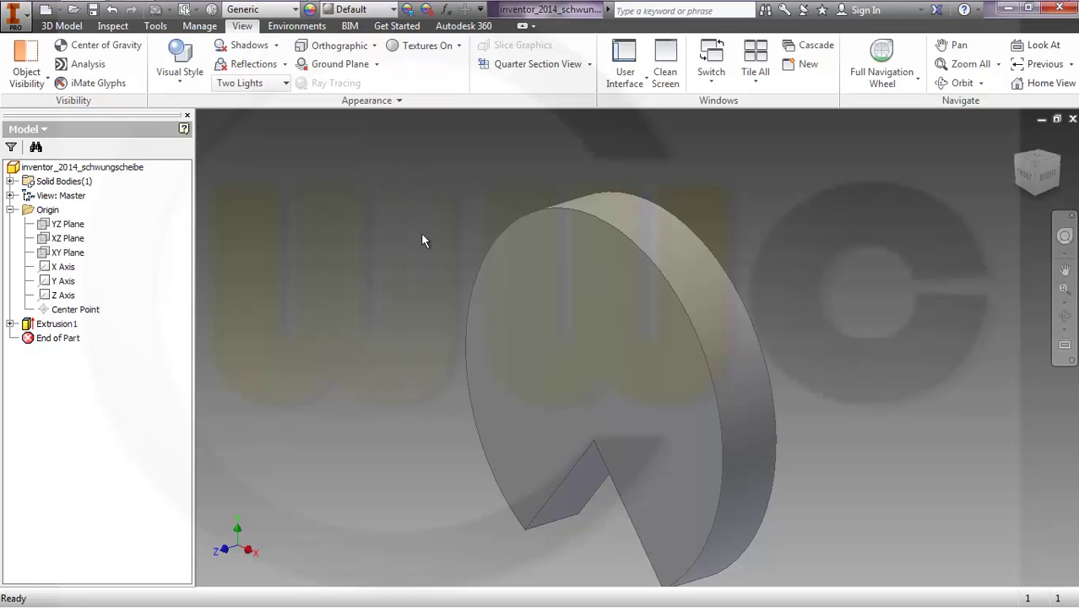
pyautogui.press('F4')
pyautogui.moveTo(419, 243); pyautogui.dragTo(460, 234)
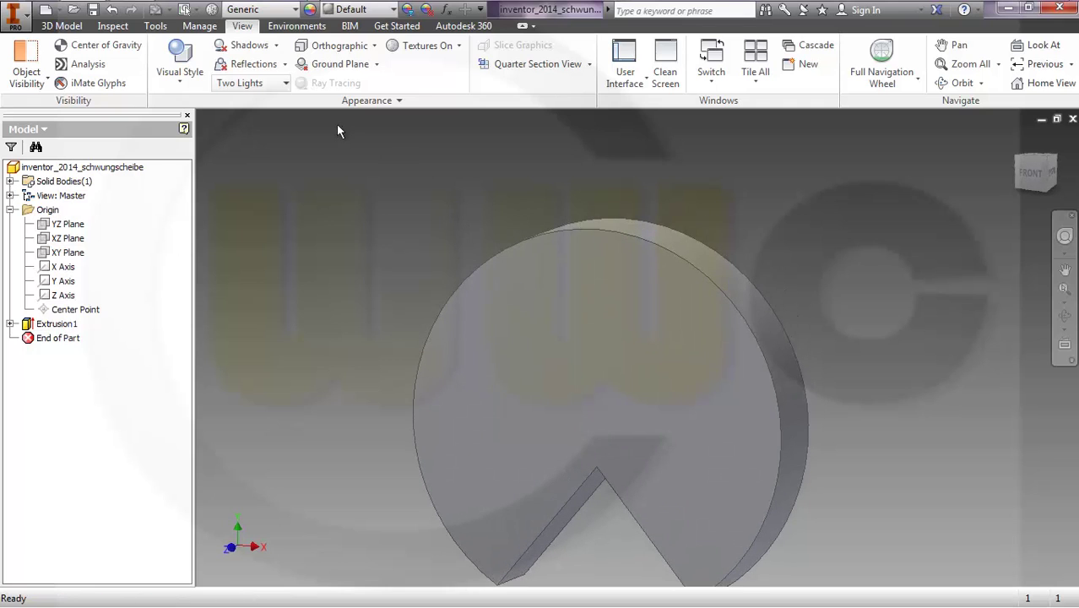
pyautogui.click(76, 27)
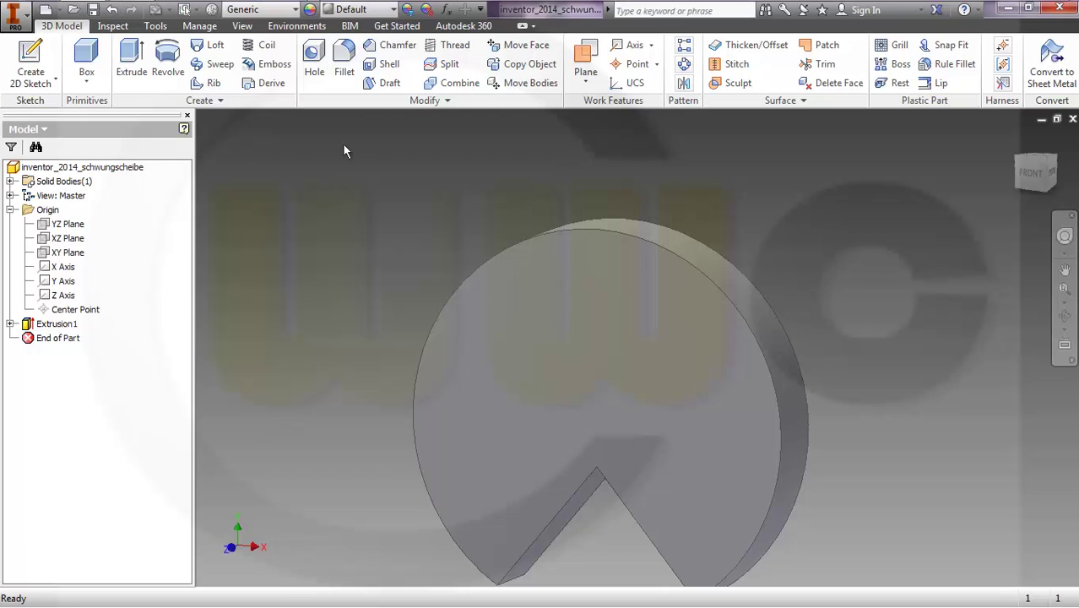
# Shell the disc with a 10 mm wall, removing its front face.
pyautogui.click(384, 64)
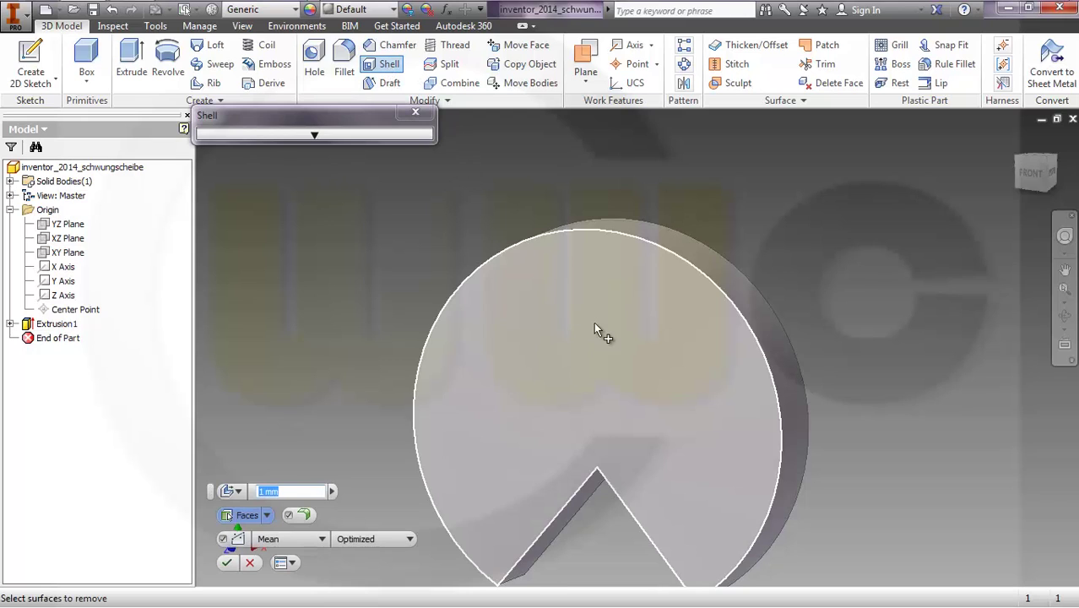
pyautogui.click(595, 311)
pyautogui.keyDown('shift'); pyautogui.moveTo(877, 287); pyautogui.dragTo(692, 344, button='middle'); pyautogui.keyUp('shift')
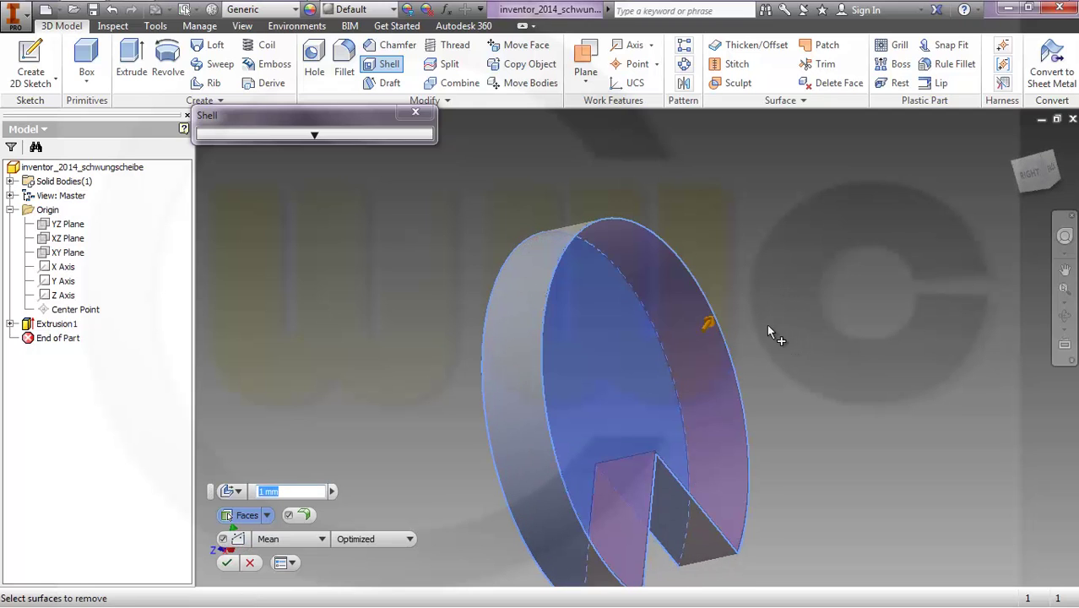
pyautogui.keyDown('shift'); pyautogui.moveTo(794, 317); pyautogui.dragTo(914, 319, button='middle'); pyautogui.keyUp('shift')
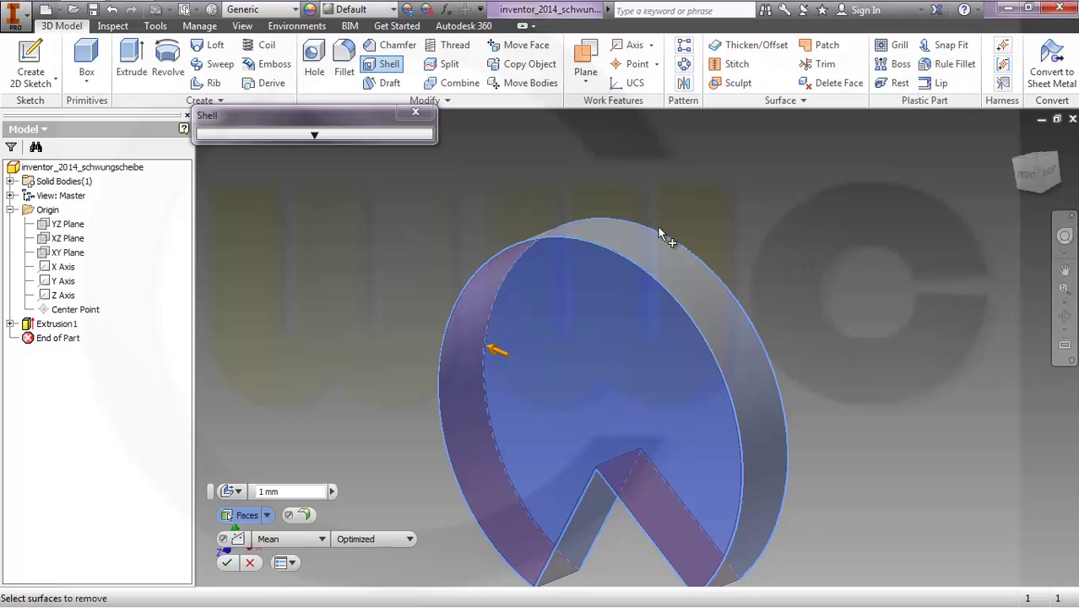
pyautogui.moveTo(298, 491); pyautogui.dragTo(257, 494)
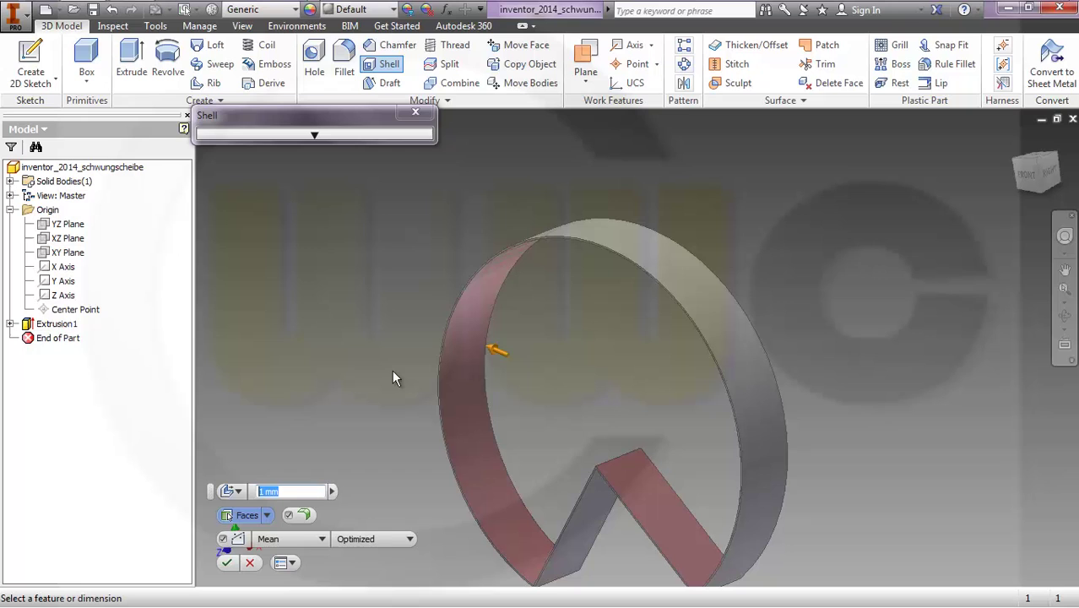
pyautogui.write('10')
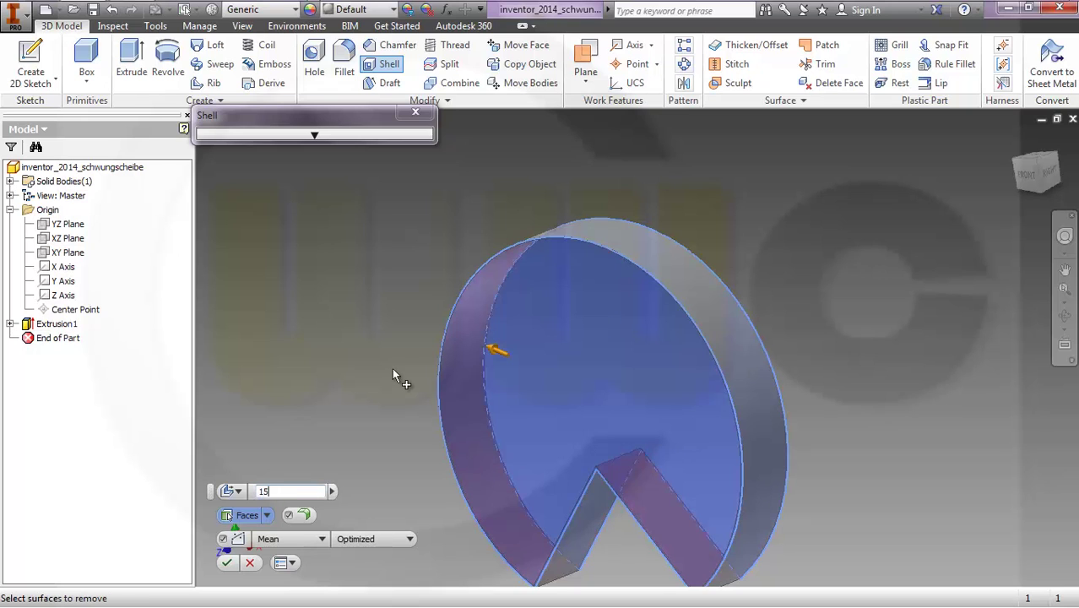
pyautogui.press('Return')
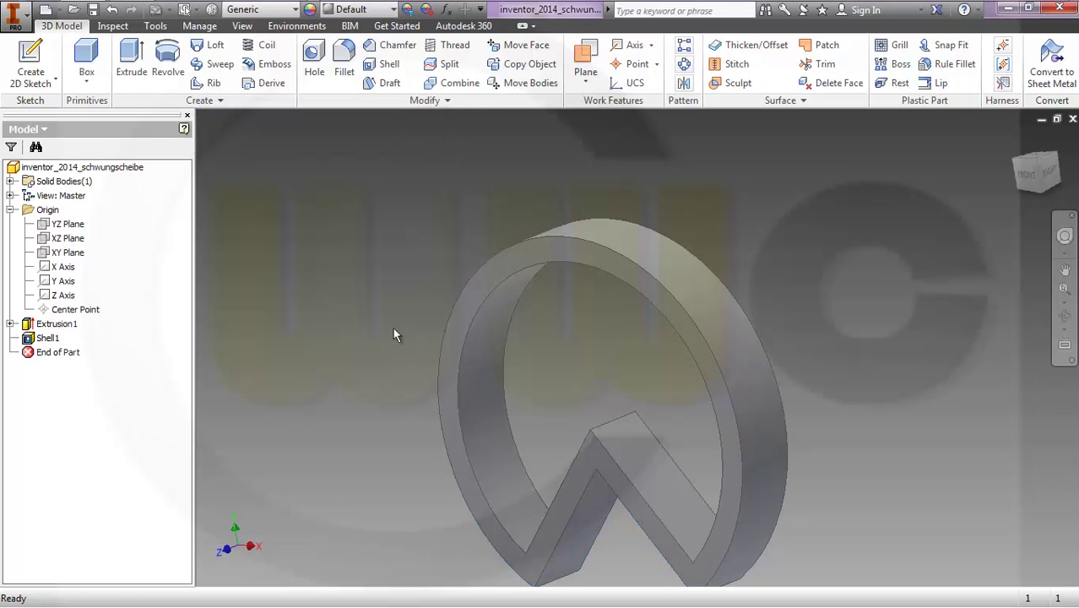
# Orbit the shelled ring toward a front view showing its wall thickness.
pyautogui.press('F4')
pyautogui.moveTo(393, 327); pyautogui.dragTo(431, 322)
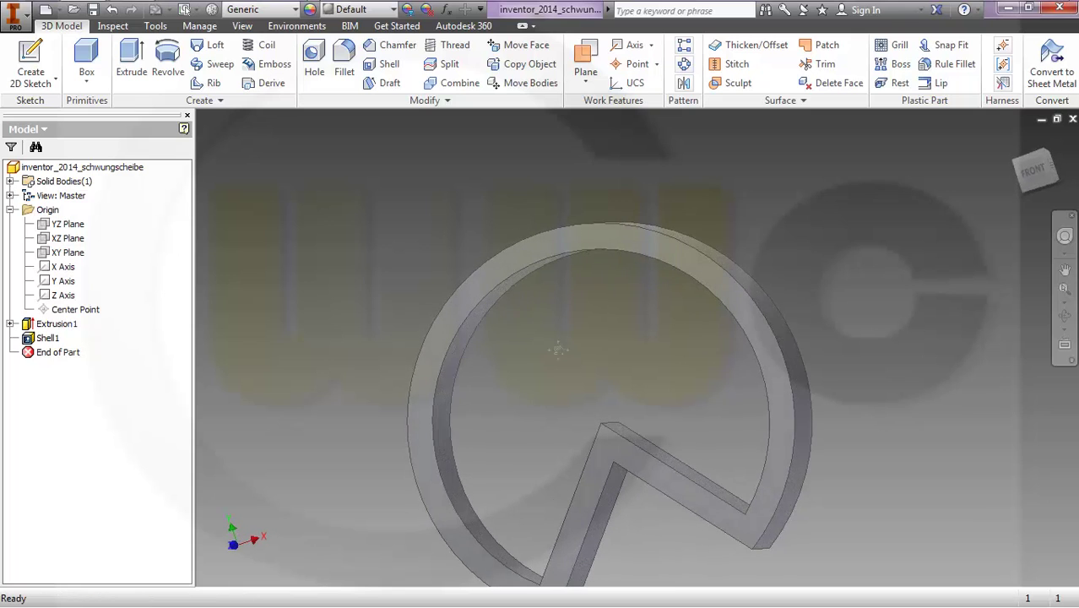
pyautogui.moveTo(577, 362); pyautogui.dragTo(509, 334, button='middle')
pyautogui.press('F4')
pyautogui.moveTo(556, 335); pyautogui.dragTo(581, 331)
pyautogui.press('Escape')
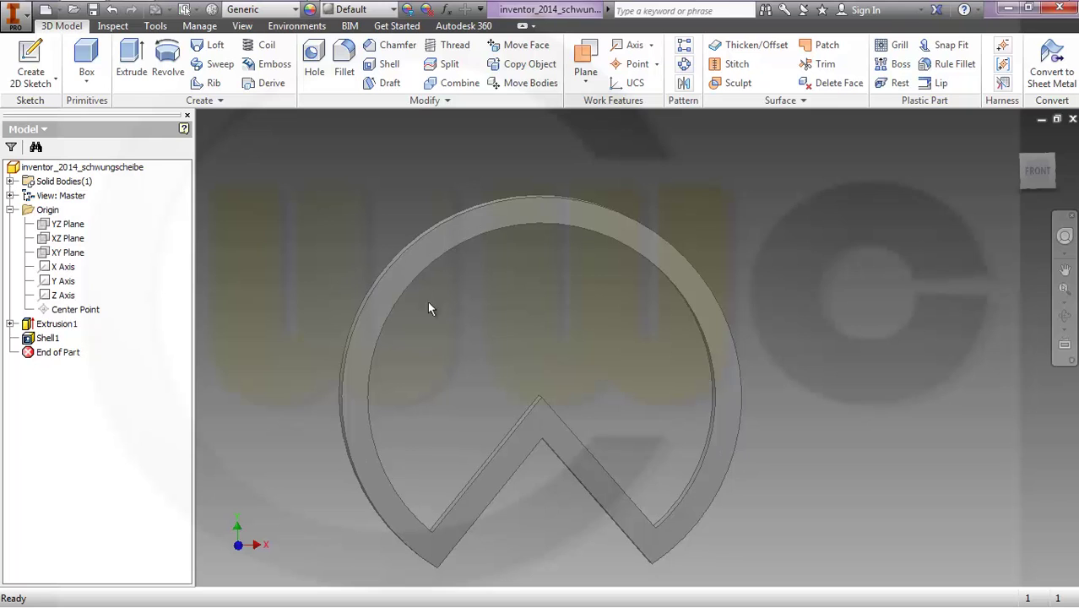
pyautogui.press('F4')
pyautogui.moveTo(480, 324)
pyautogui.mouseDown()
pyautogui.moveTo(465, 297)
pyautogui.moveTo(490, 319)
pyautogui.mouseUp()
pyautogui.press('Escape')
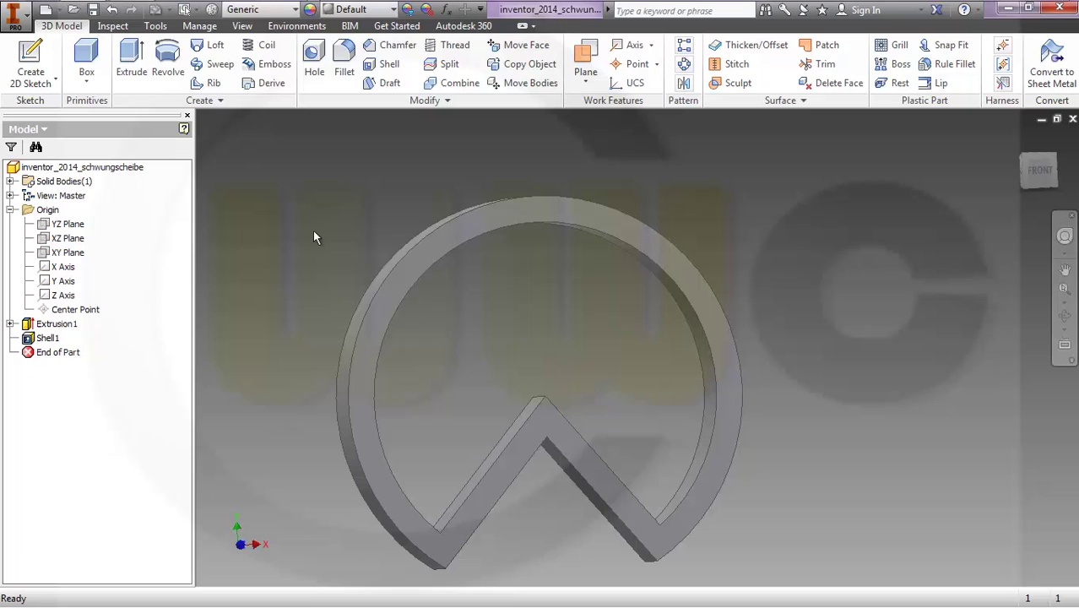
# Start a new XY Plane sketch with a vertical line rising from the origin.
pyautogui.click(34, 64)
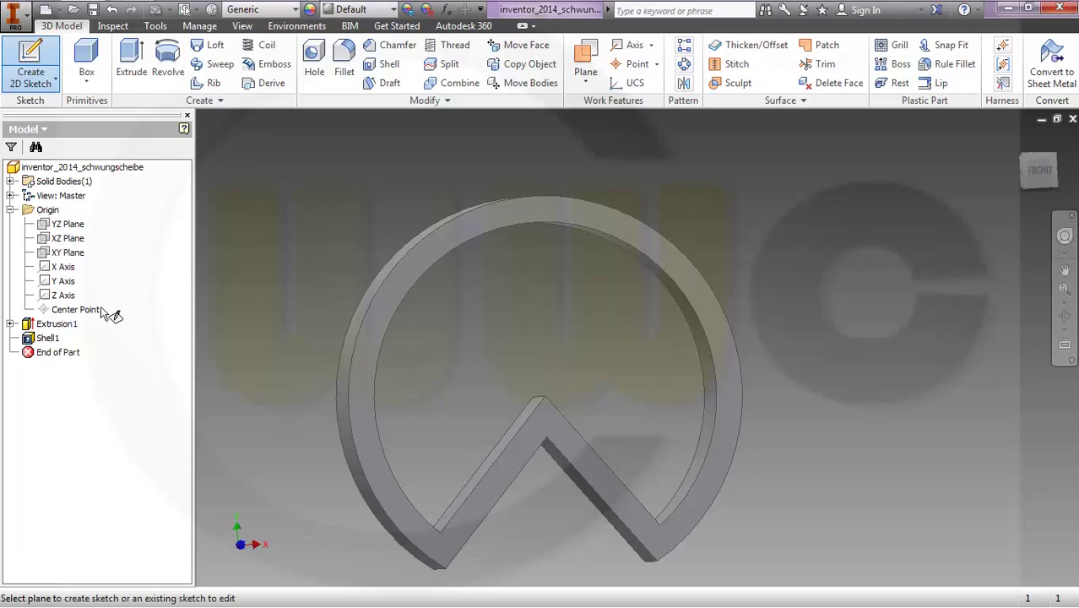
pyautogui.click(75, 254)
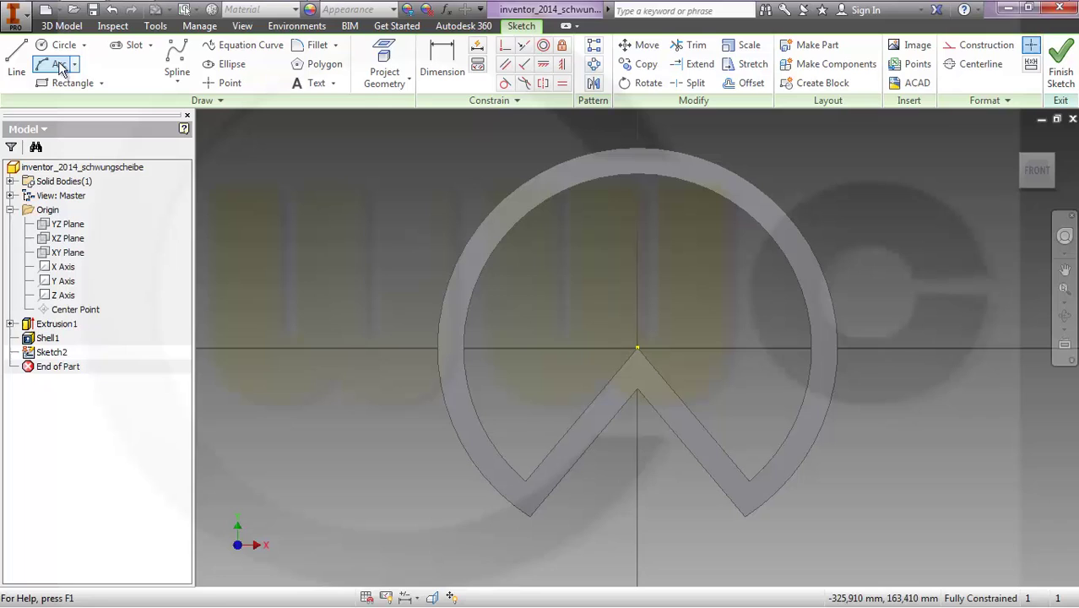
pyautogui.click(17, 58)
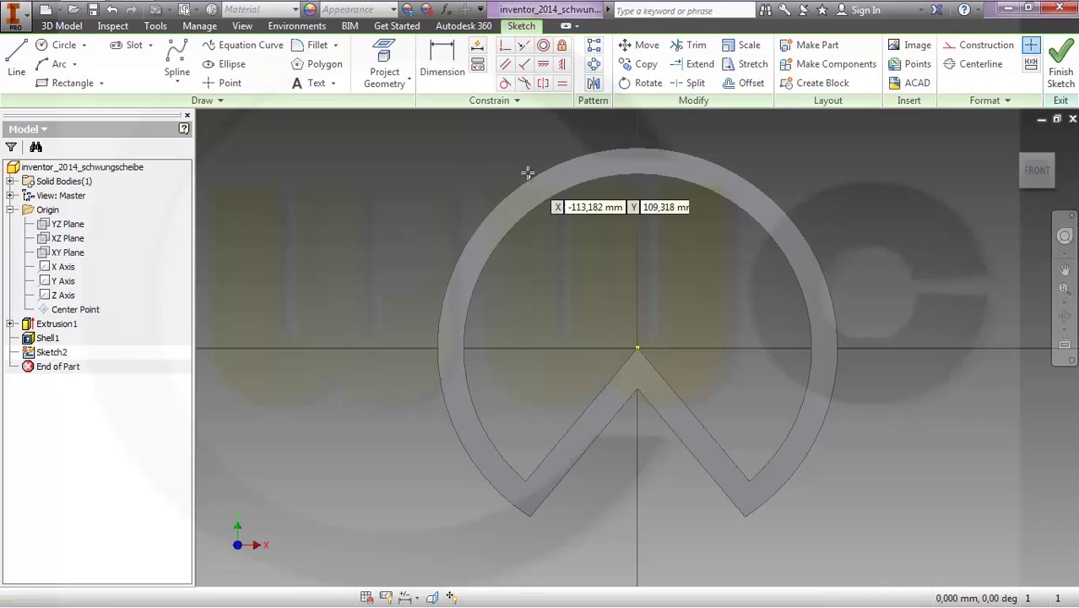
pyautogui.click(637, 347)
pyautogui.click(639, 226)
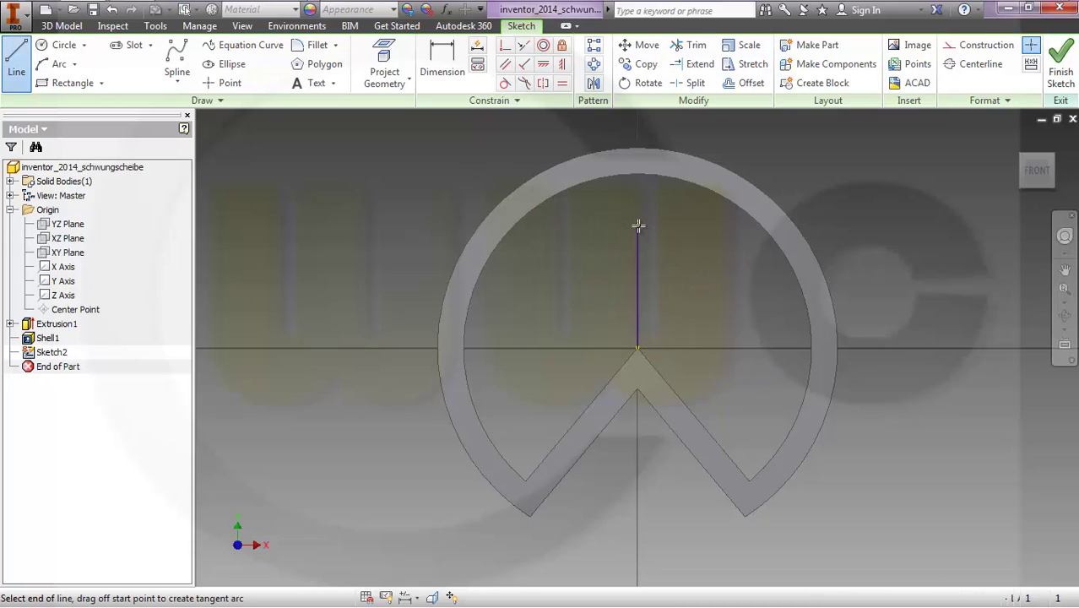
pyautogui.press('Escape')
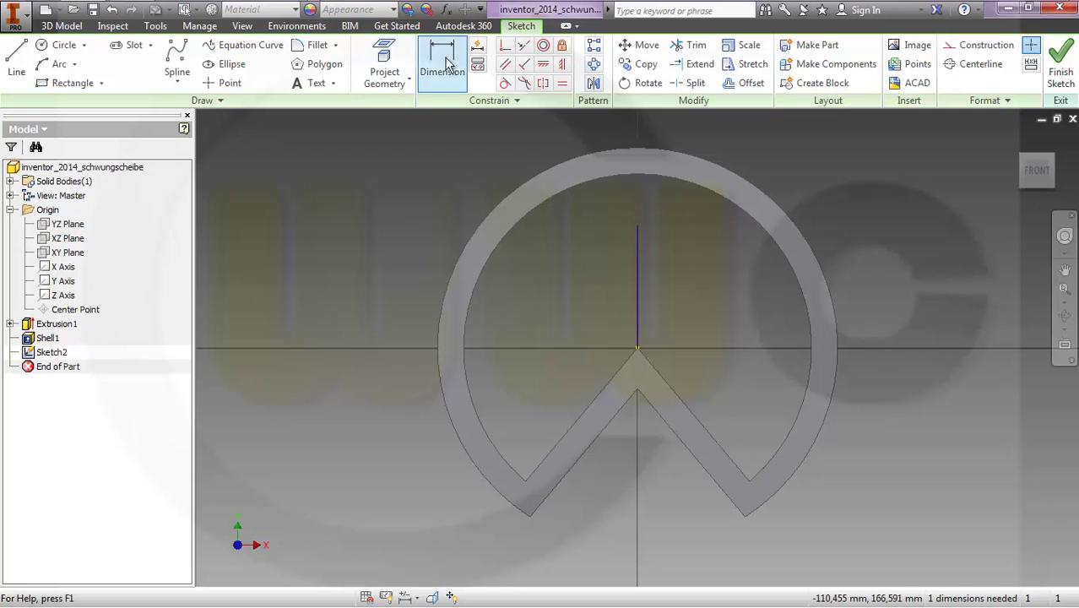
# Dimension the vertical line to 80 and finish the sketch.
pyautogui.click(442, 59)
pyautogui.click(640, 267)
pyautogui.click(704, 292)
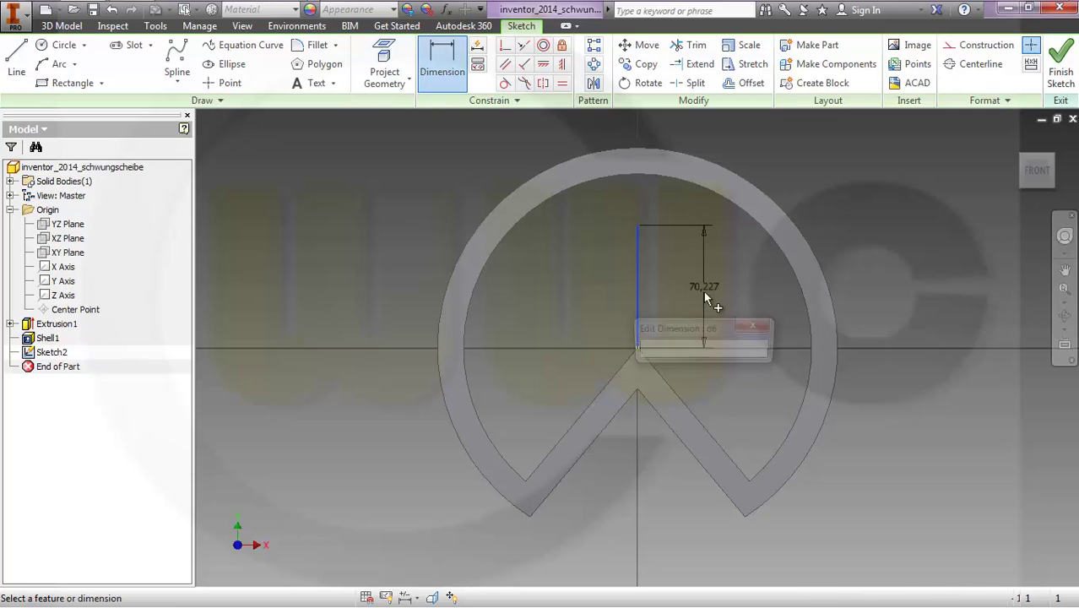
pyautogui.write('80')
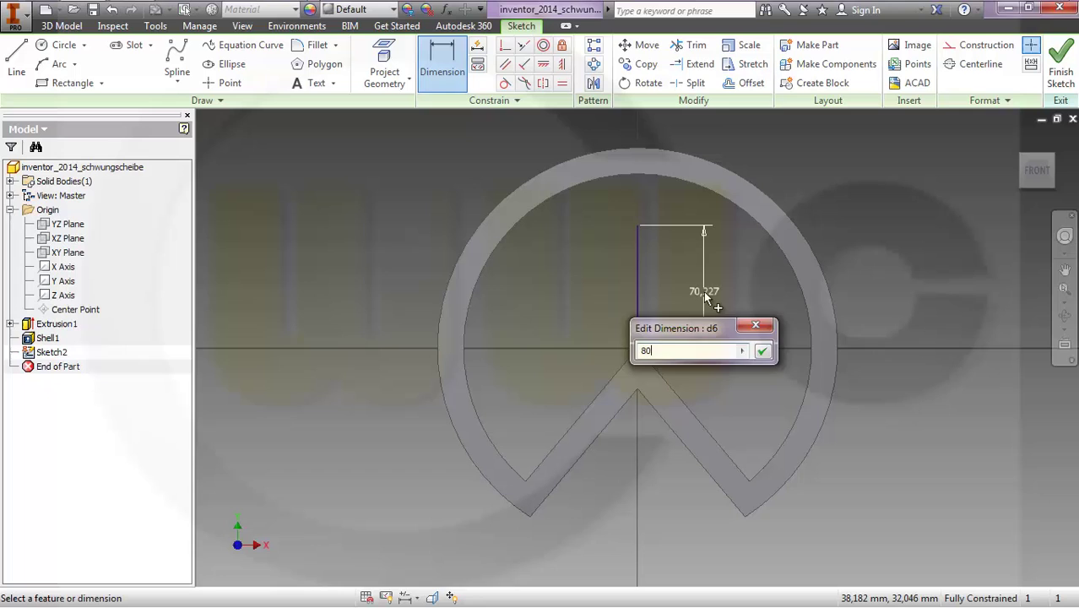
pyautogui.press('Return')
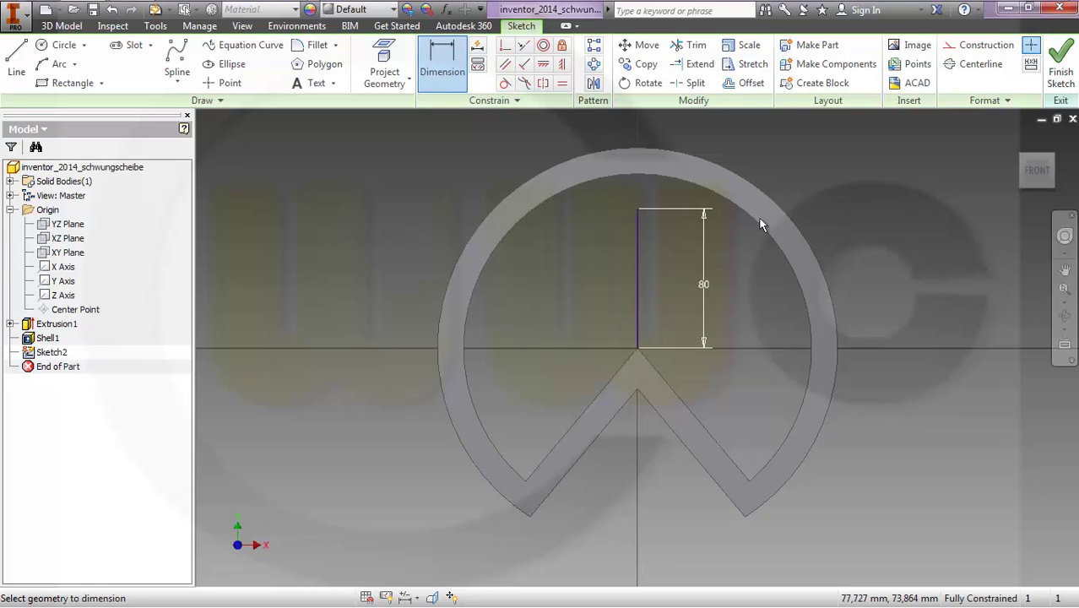
pyautogui.click(1061, 66)
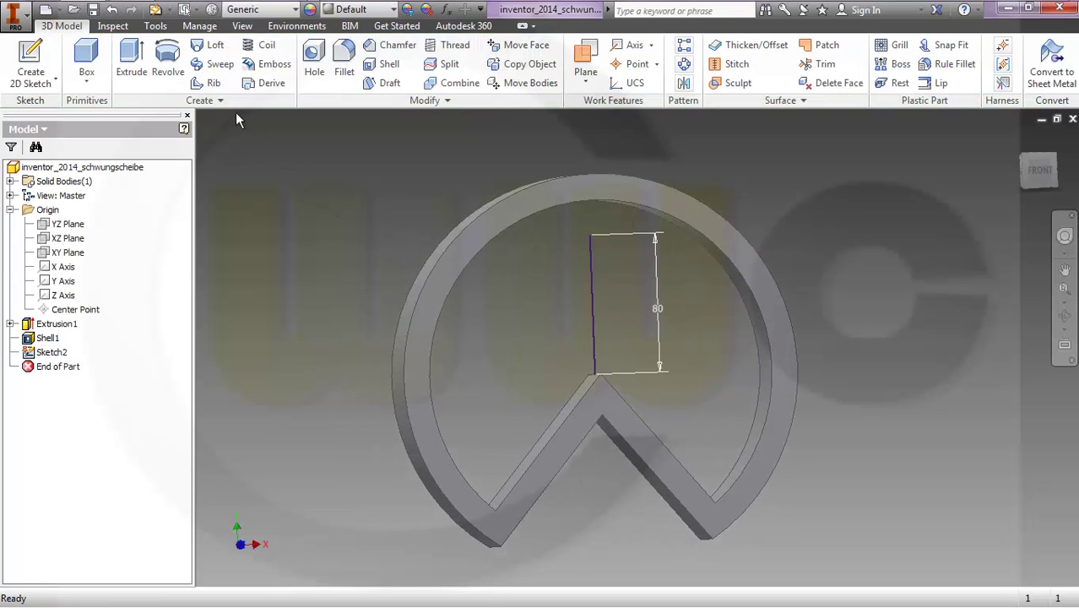
# Create a rib from Sketch2 parallel to the sketch plane, taper 5, thickness 40.
pyautogui.click(214, 84)
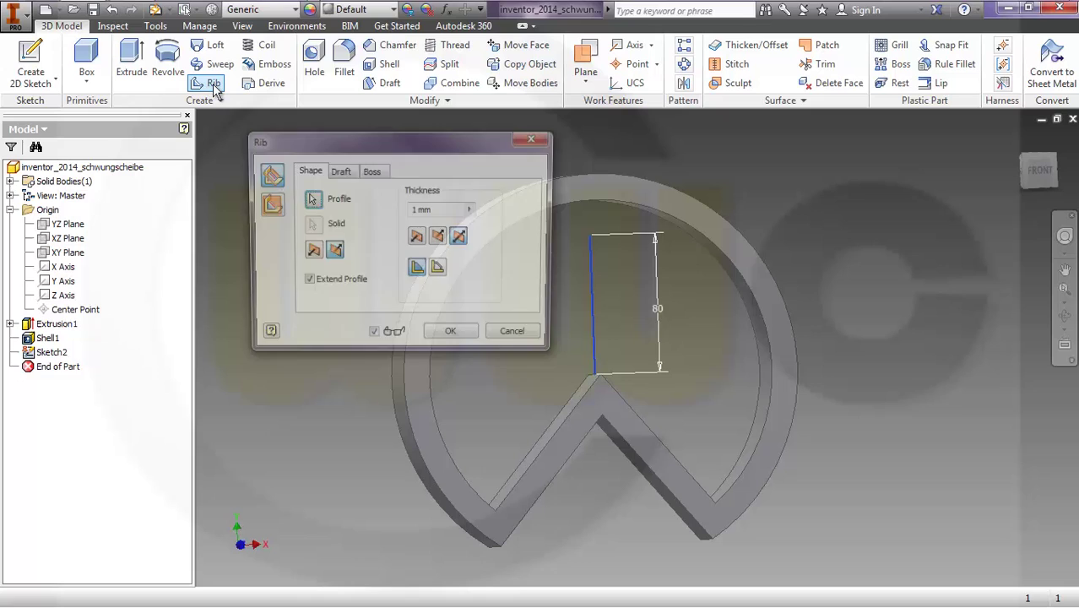
pyautogui.moveTo(321, 146); pyautogui.dragTo(252, 137)
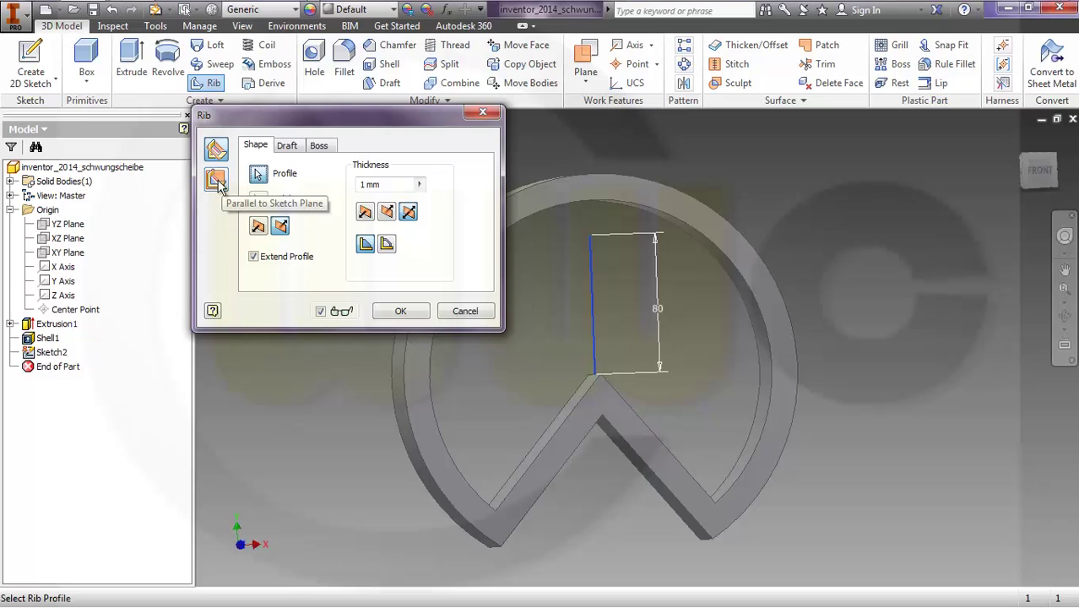
pyautogui.click(217, 181)
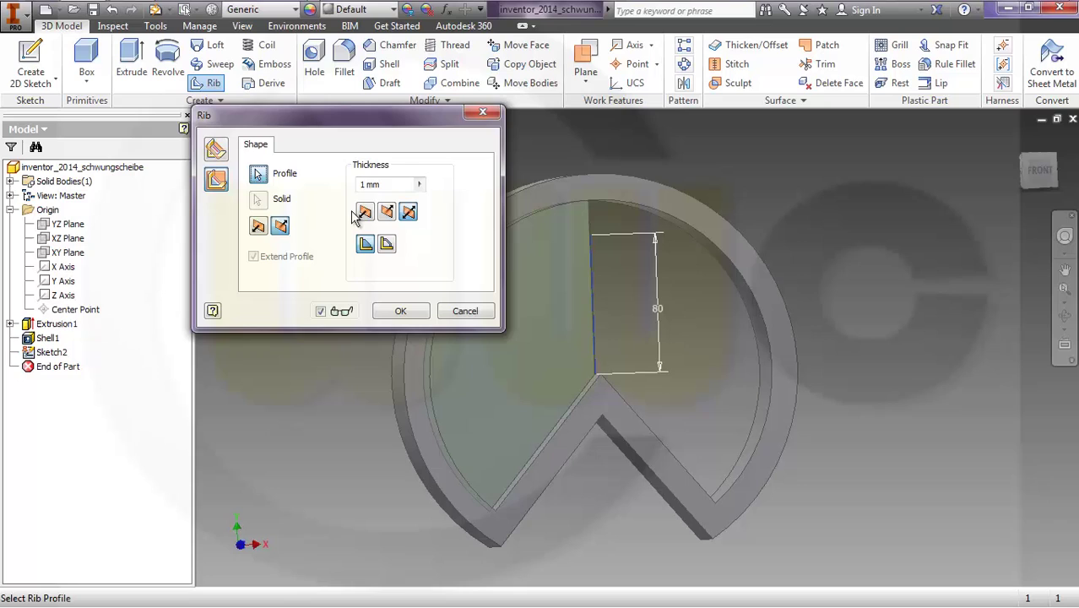
pyautogui.click(387, 244)
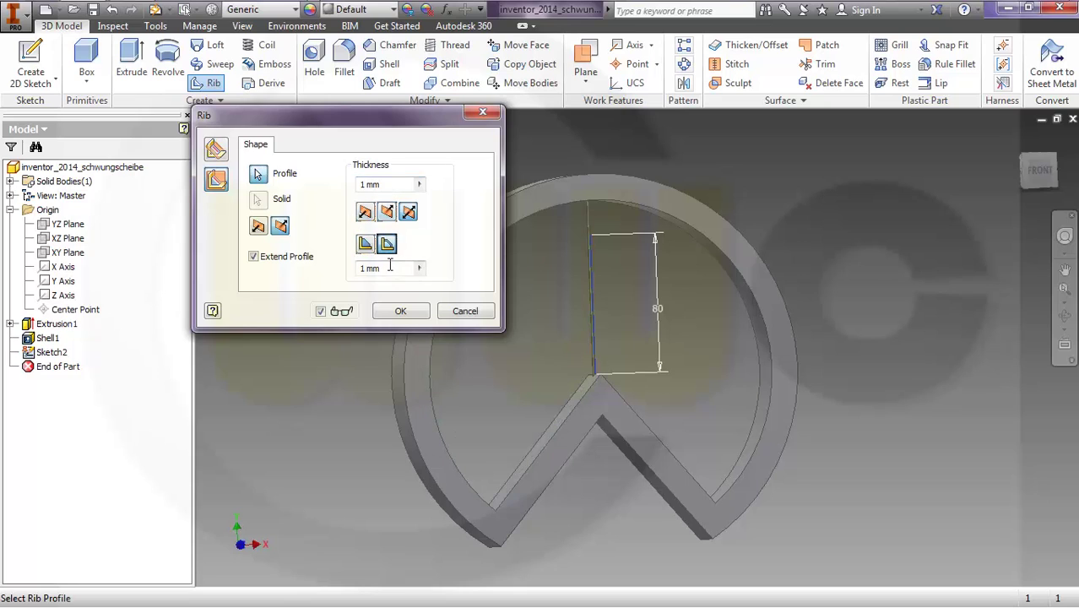
pyautogui.click(390, 267)
pyautogui.write('5')
pyautogui.press('Tab')
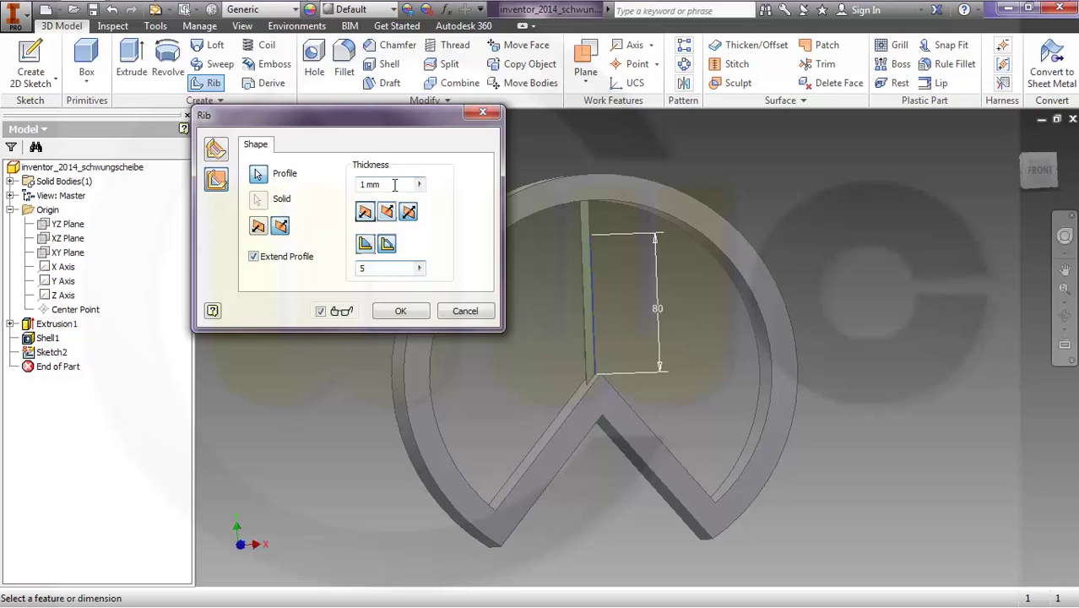
pyautogui.write('40')
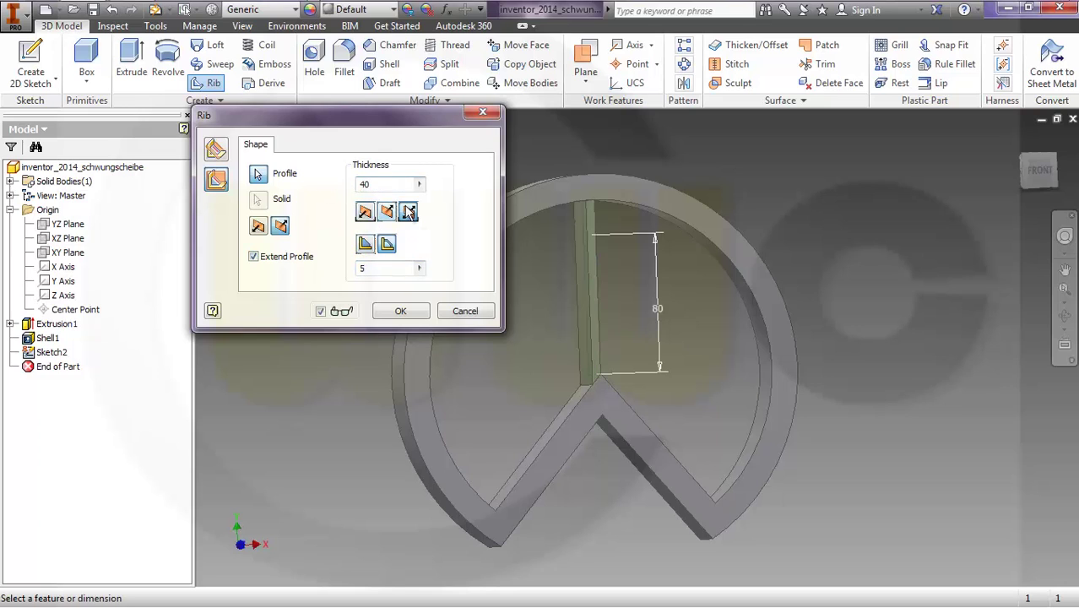
pyautogui.click(399, 312)
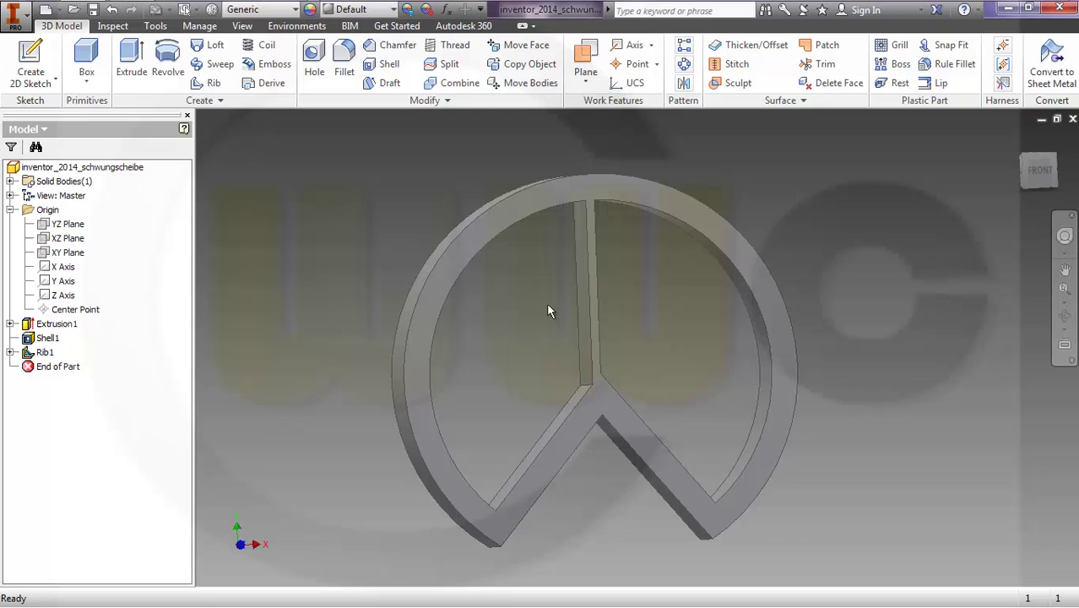
# From a front view, expand Rib1 in the browser and bring up its Sketch2 actions.
pyautogui.keyDown('shift'); pyautogui.moveTo(636, 325); pyautogui.dragTo(622, 320, button='middle'); pyautogui.keyUp('shift')
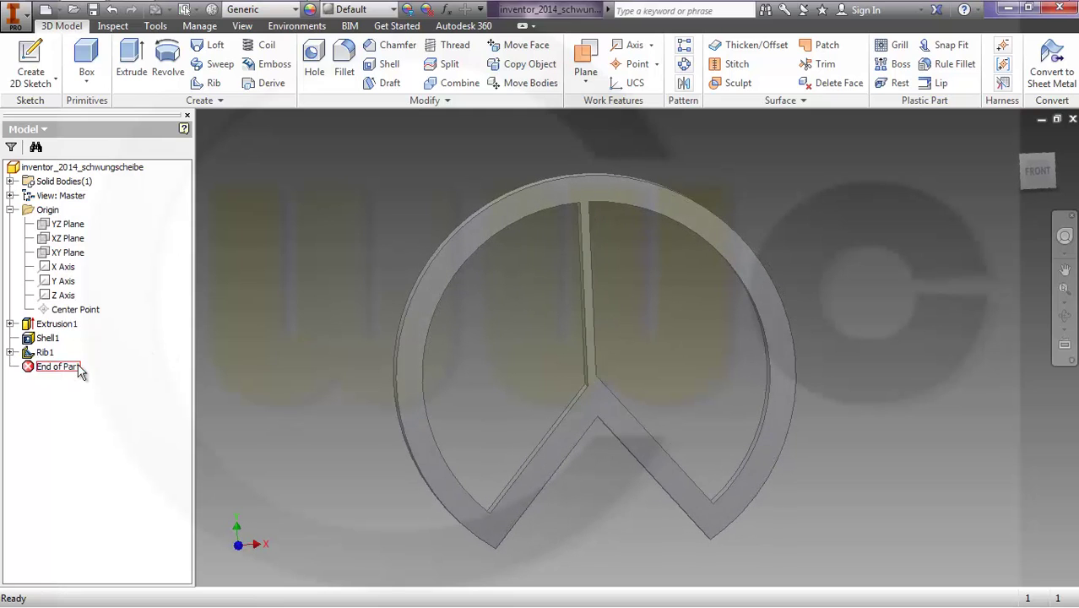
pyautogui.click(10, 352)
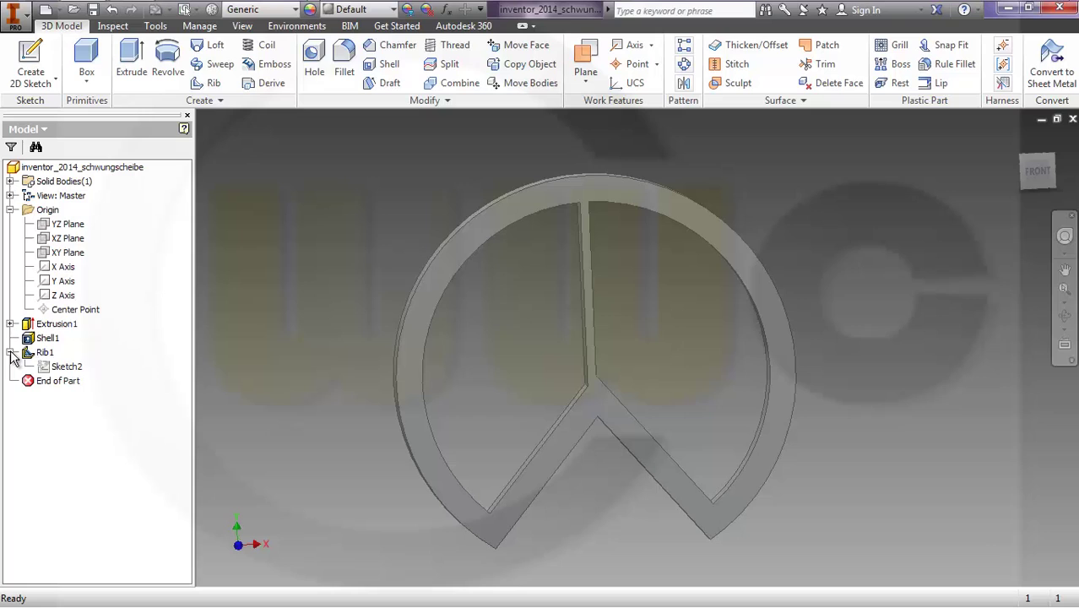
pyautogui.rightClick(60, 370)
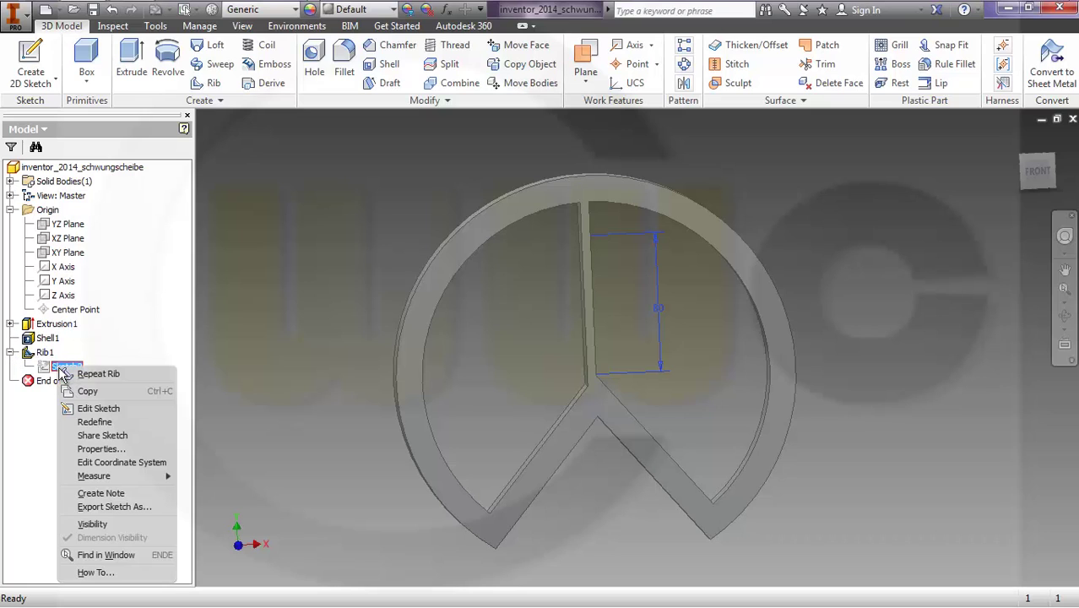
# Share Sketch2 and build a second rib from it, parallel to the sketch plane, with 5 taper.
pyautogui.click(95, 436)
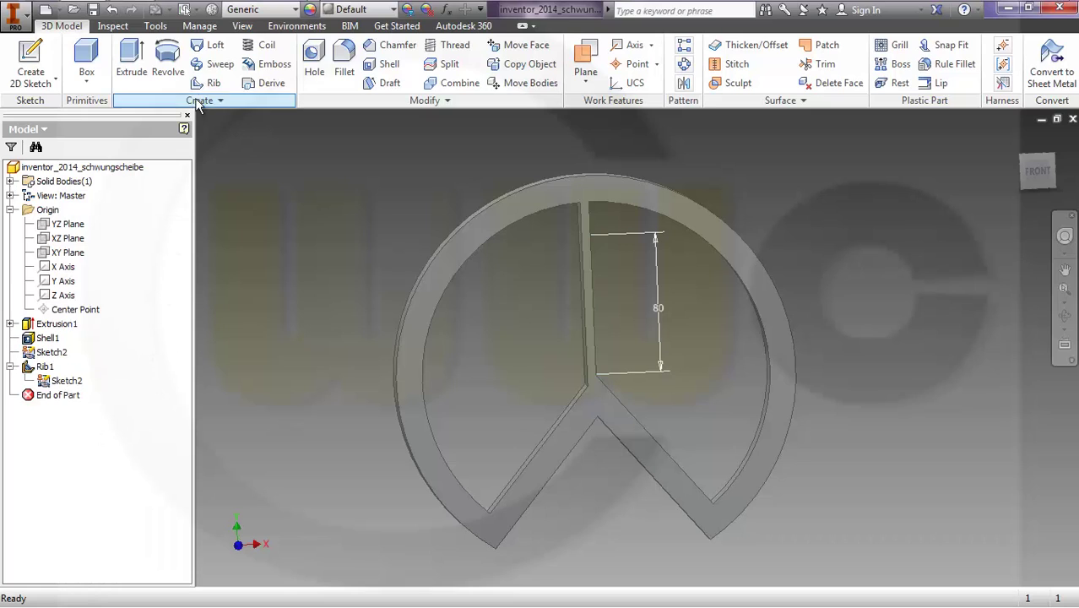
pyautogui.click(58, 355)
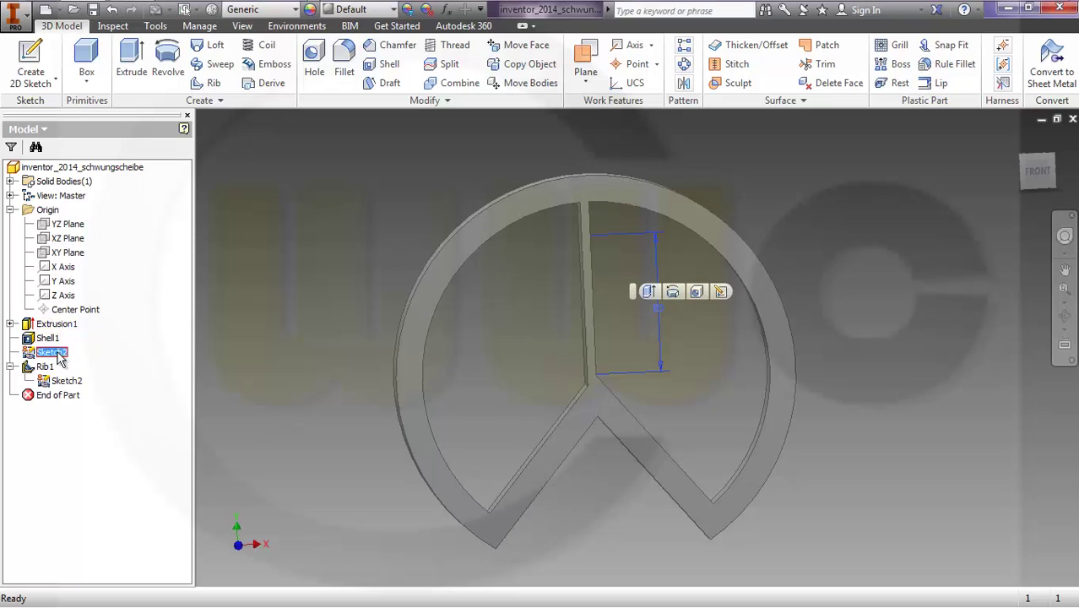
pyautogui.click(205, 83)
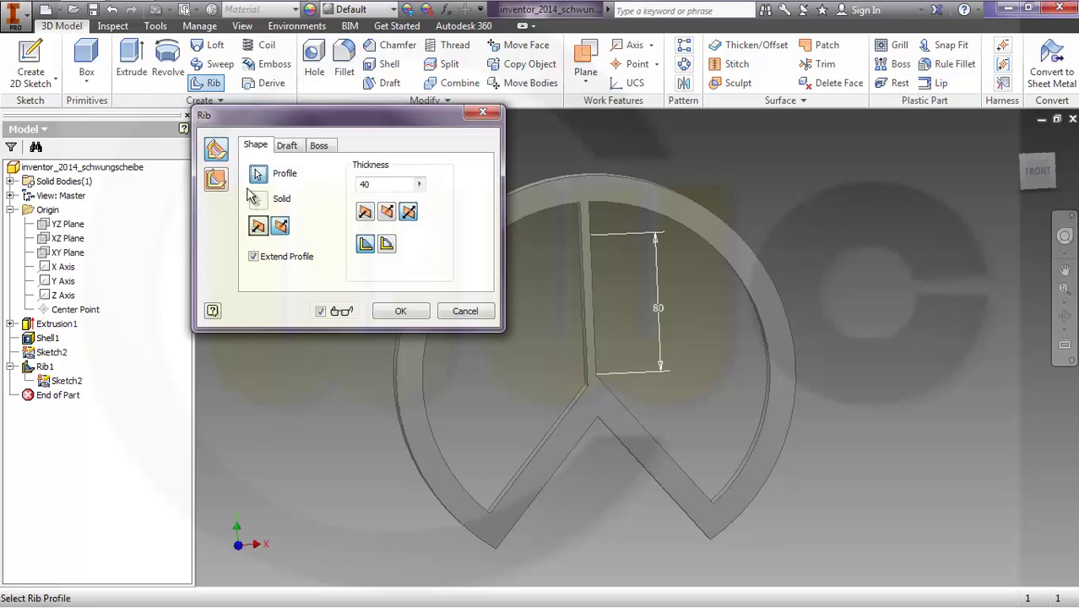
pyautogui.click(217, 179)
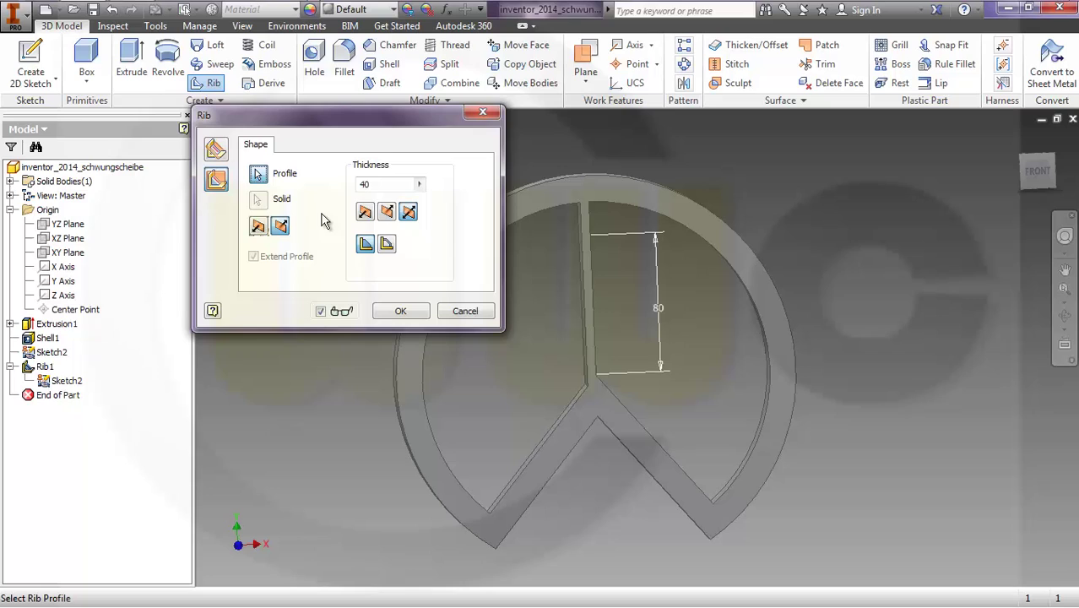
pyautogui.click(387, 245)
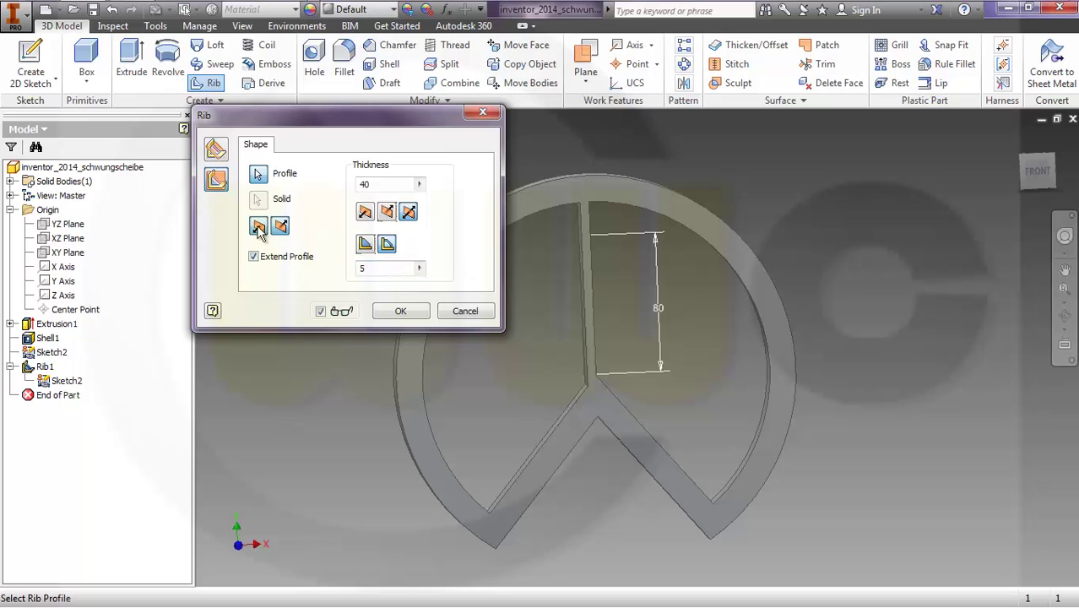
pyautogui.click(259, 228)
pyautogui.click(397, 310)
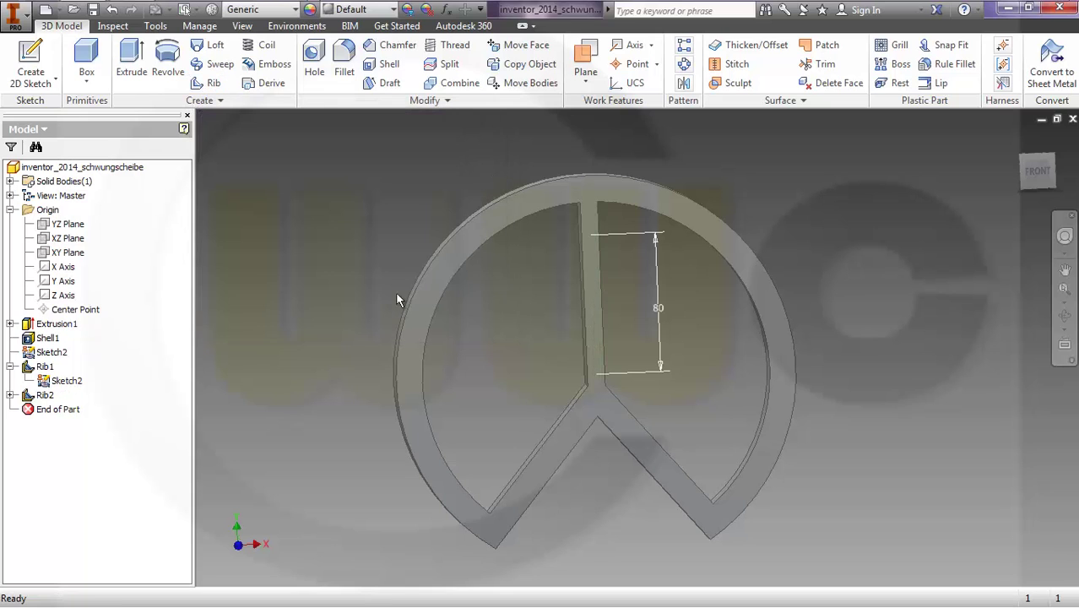
# Pan and rotate the view, then collapse Rib1 in the Model browser.
pyautogui.press('F2')
pyautogui.moveTo(426, 220); pyautogui.dragTo(409, 258)
pyautogui.press('F4')
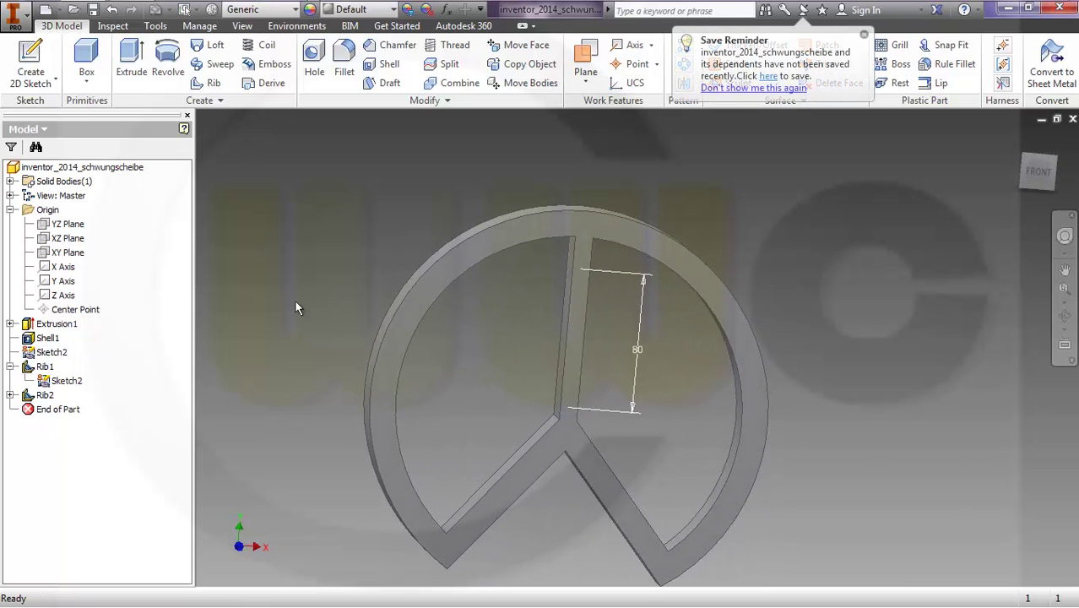
pyautogui.click(10, 366)
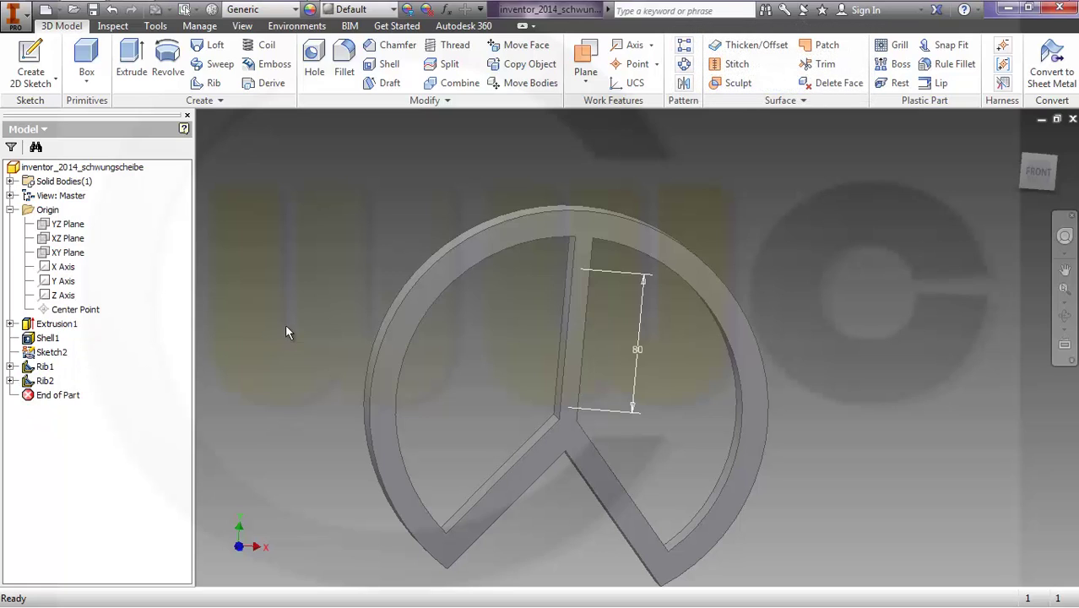
# Round the two vertical edges where the V's walls meet the ring with a 25 mm fillet.
pyautogui.click(343, 64)
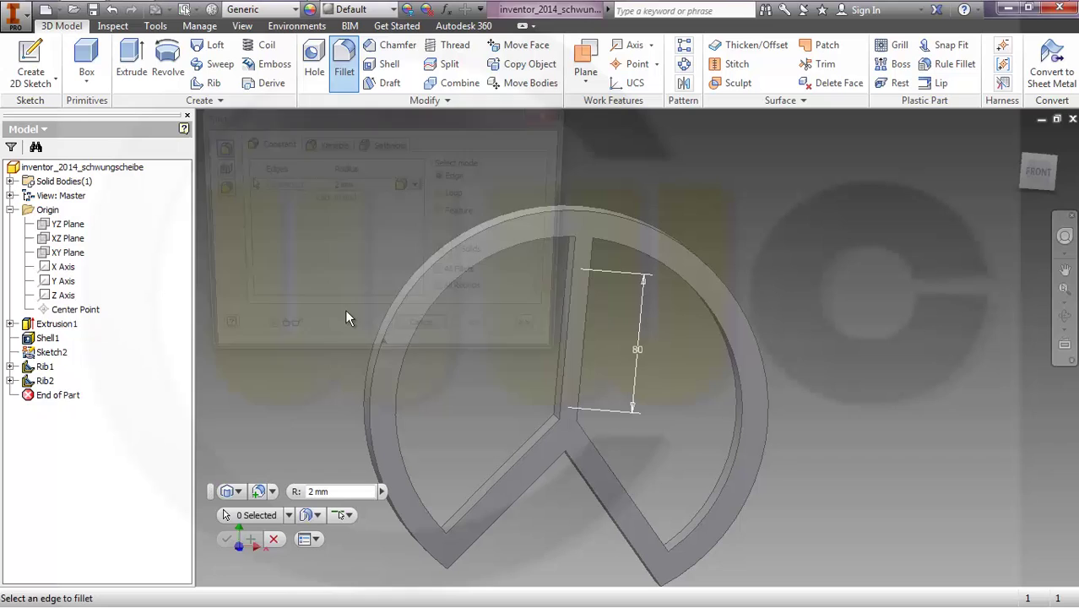
pyautogui.keyDown('shift'); pyautogui.moveTo(693, 420); pyautogui.dragTo(476, 445, button='middle'); pyautogui.keyUp('shift')
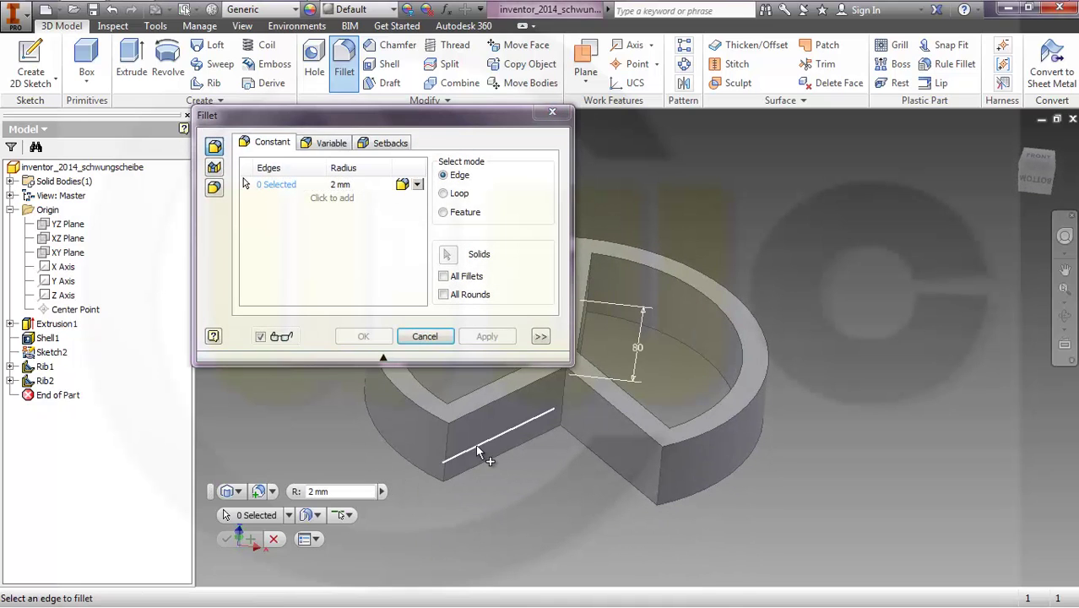
pyautogui.click(447, 456)
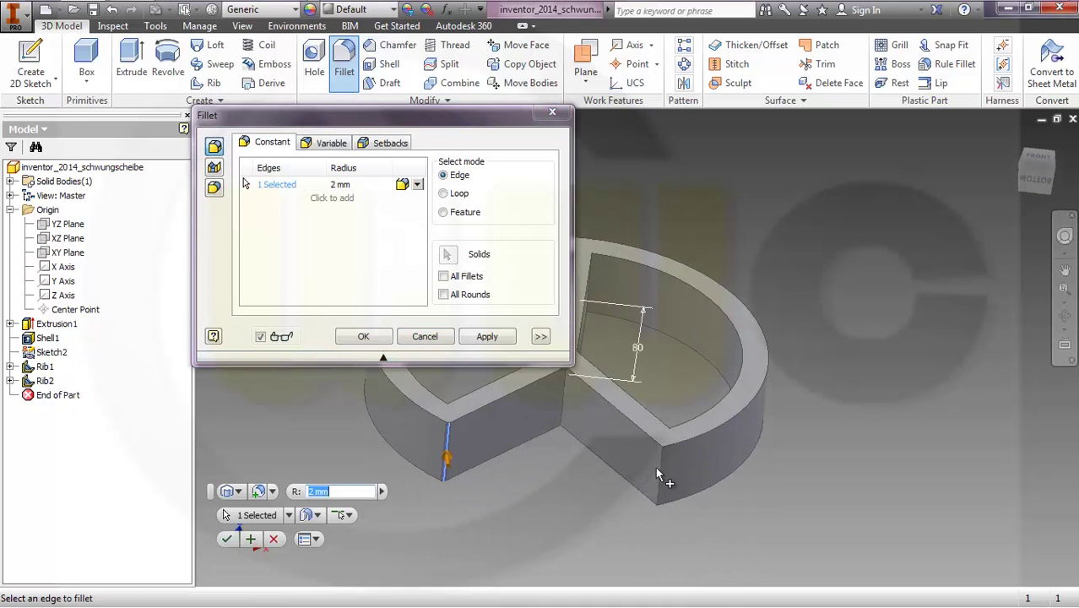
pyautogui.click(660, 472)
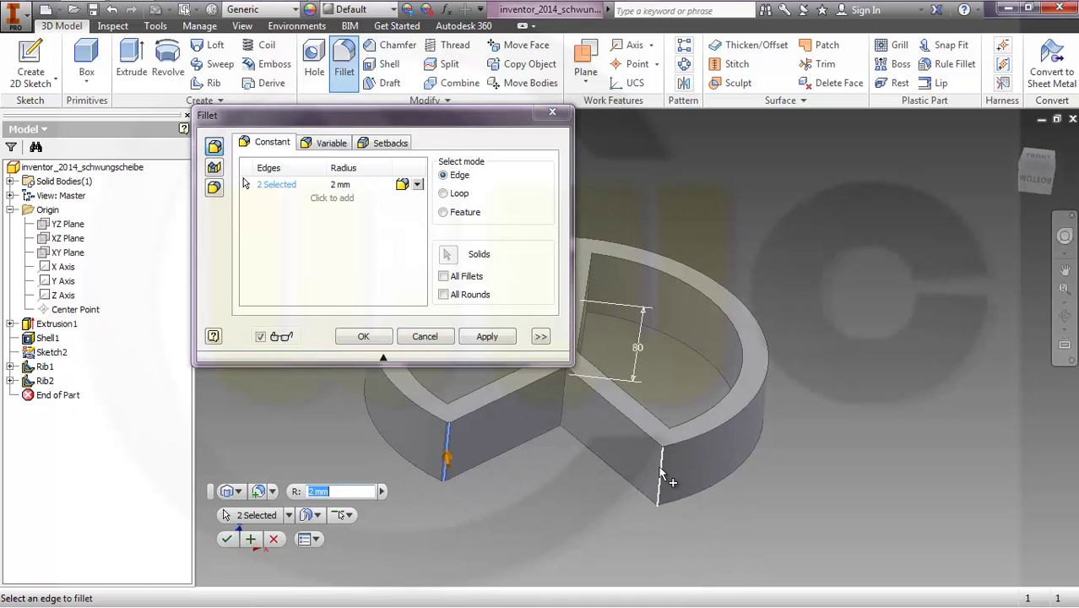
pyautogui.click(360, 186)
pyautogui.write('25')
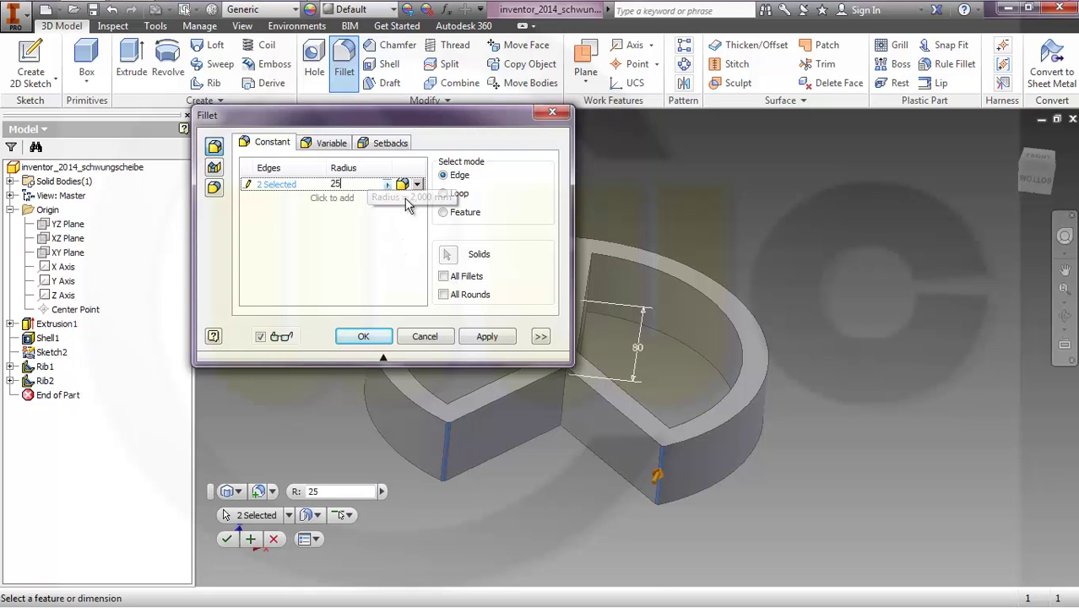
pyautogui.press('Return')
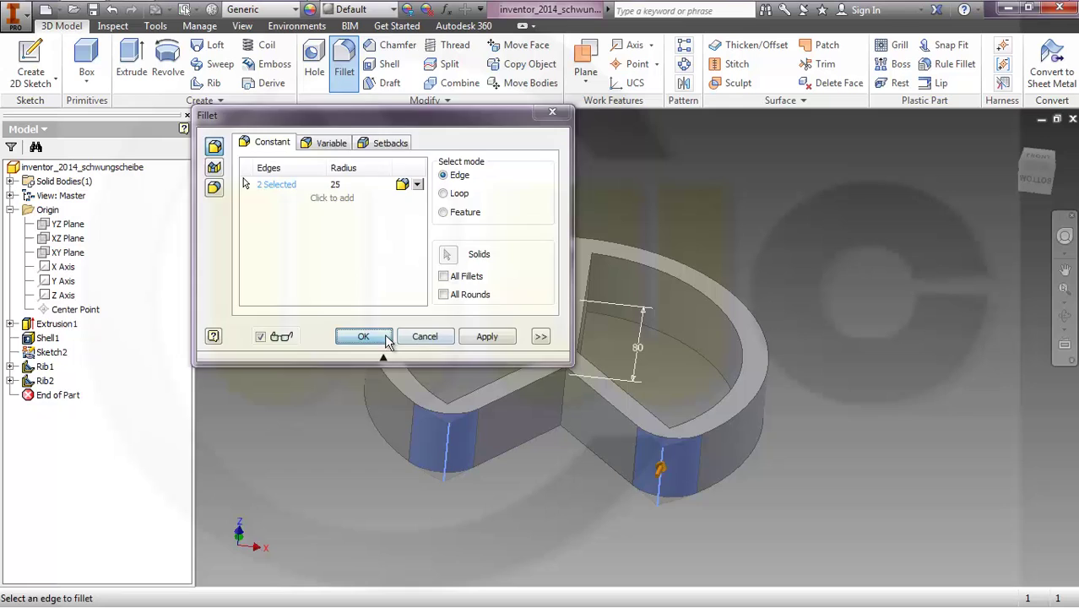
pyautogui.click(364, 337)
pyautogui.keyDown('shift'); pyautogui.moveTo(663, 234); pyautogui.dragTo(650, 297, button='middle'); pyautogui.keyUp('shift')
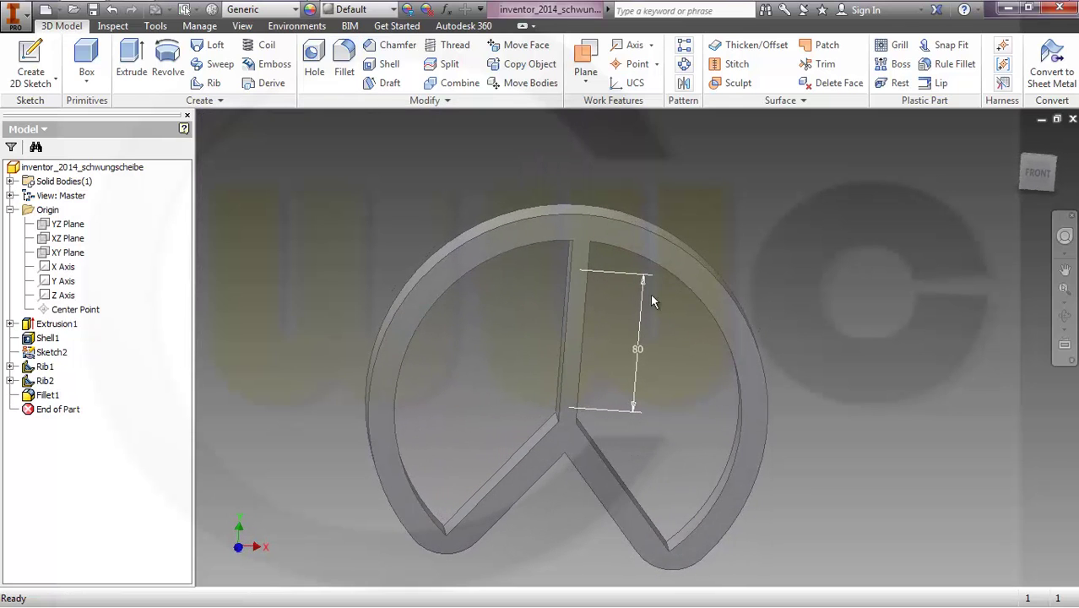
pyautogui.moveTo(481, 208); pyautogui.dragTo(446, 211, button='middle')
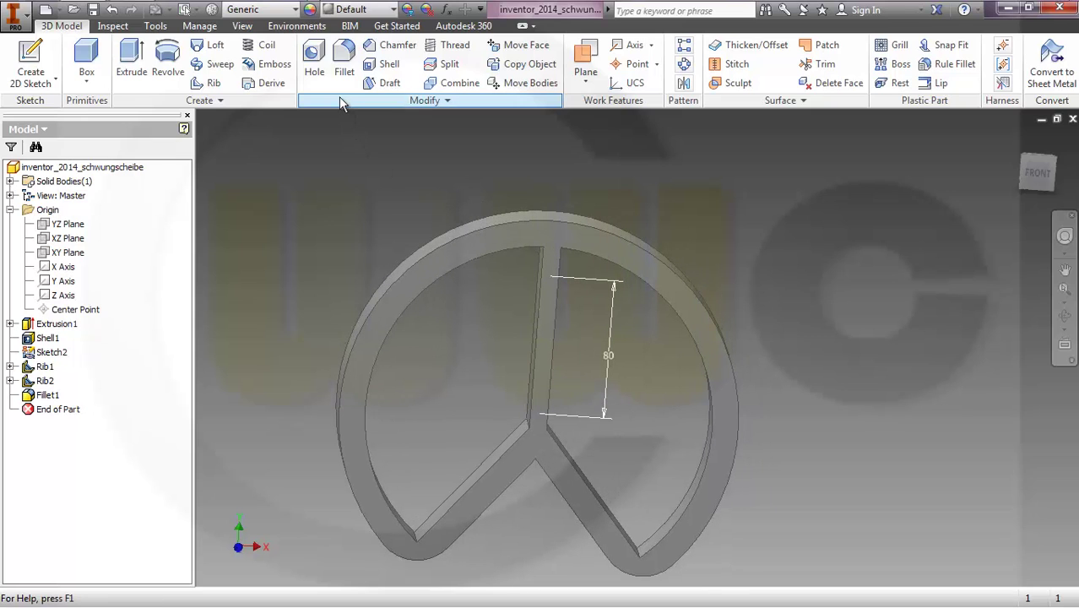
# Fillet five inner spoke-to-rim edges with a 10 mm radius, then return to the front view.
pyautogui.click(344, 63)
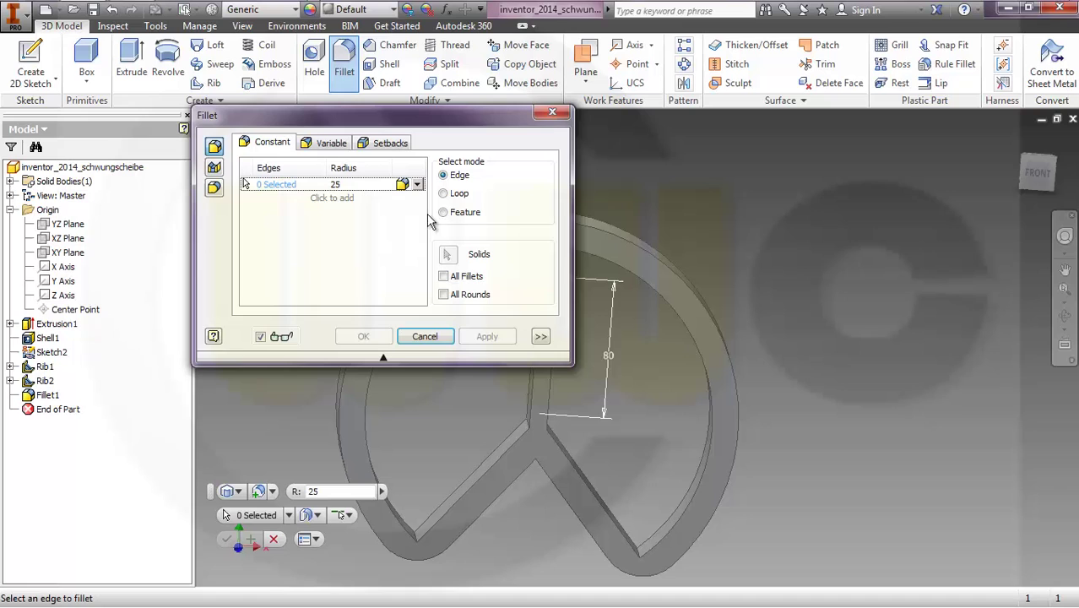
pyautogui.keyDown('shift'); pyautogui.moveTo(444, 411); pyautogui.dragTo(440, 456, button='middle'); pyautogui.keyUp('shift')
pyautogui.click(416, 515)
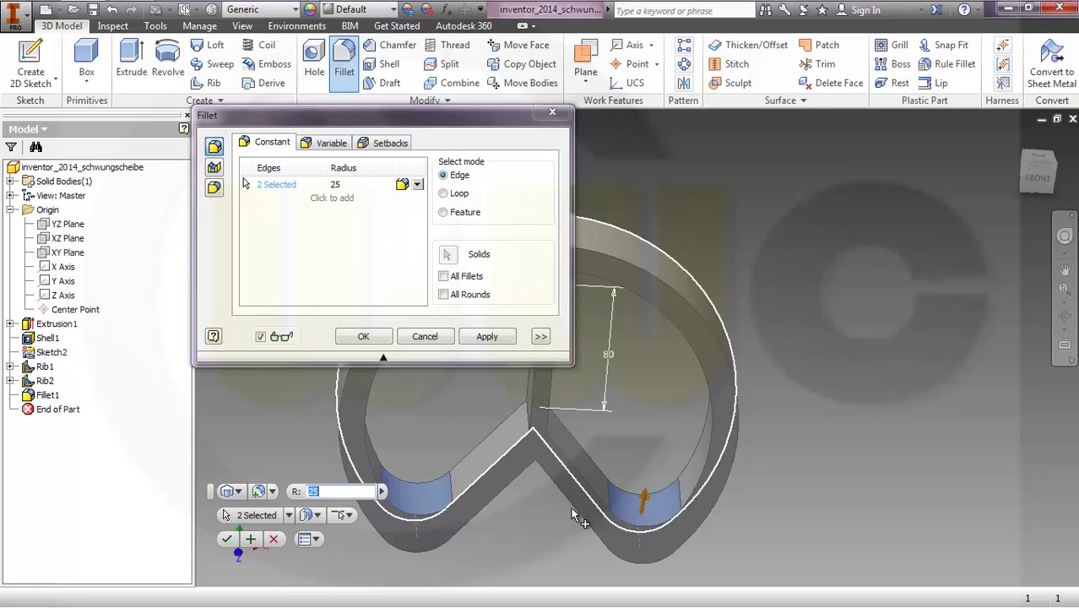
pyautogui.keyDown('shift'); pyautogui.moveTo(639, 527); pyautogui.dragTo(650, 346, button='middle'); pyautogui.keyUp('shift')
pyautogui.click(547, 413)
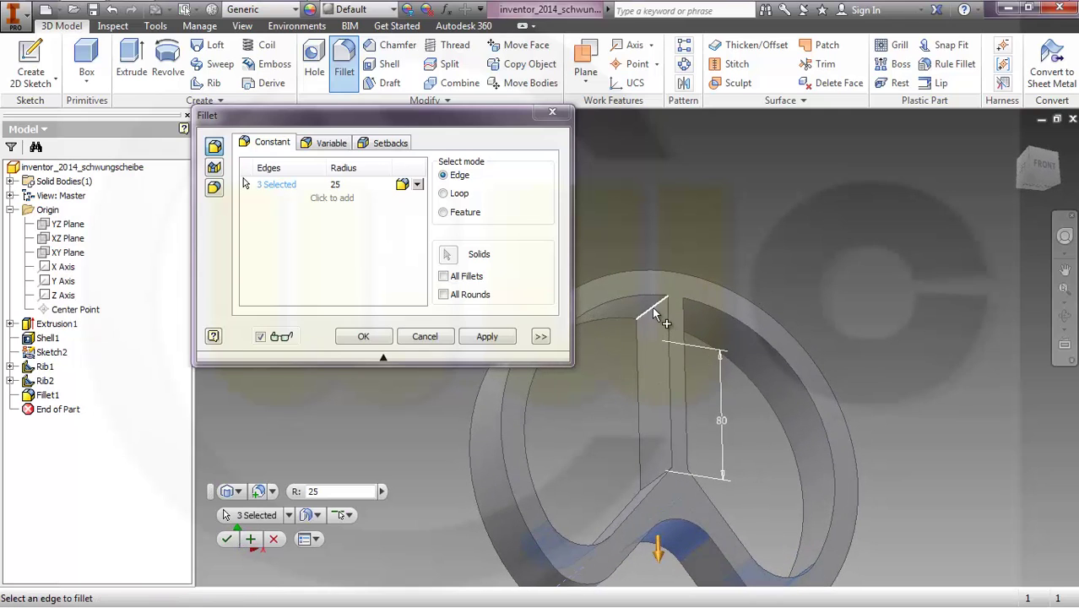
pyautogui.click(652, 311)
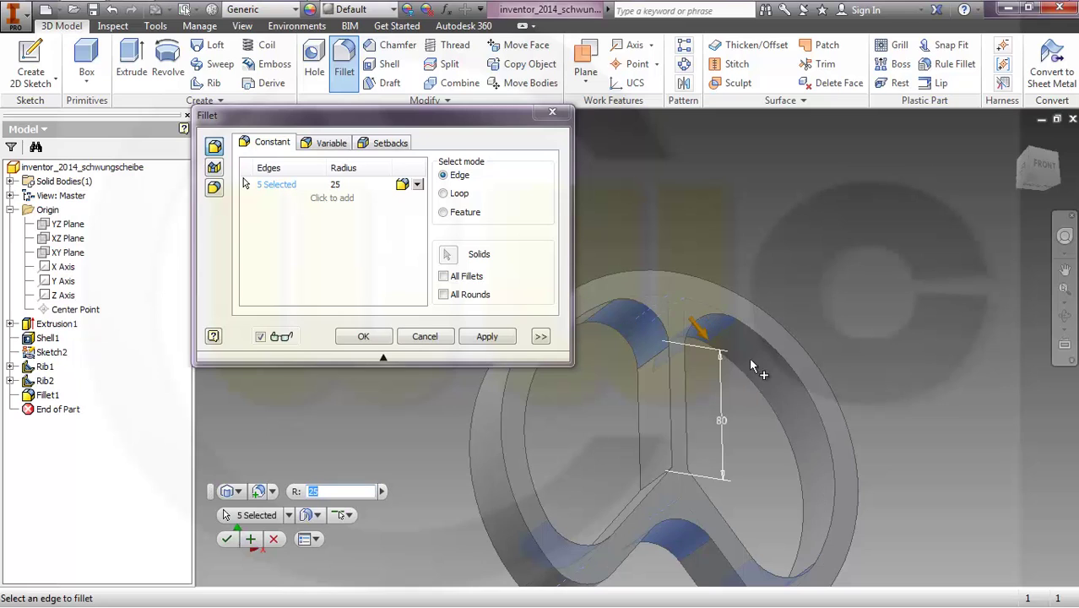
pyautogui.click(328, 184)
pyautogui.write('10')
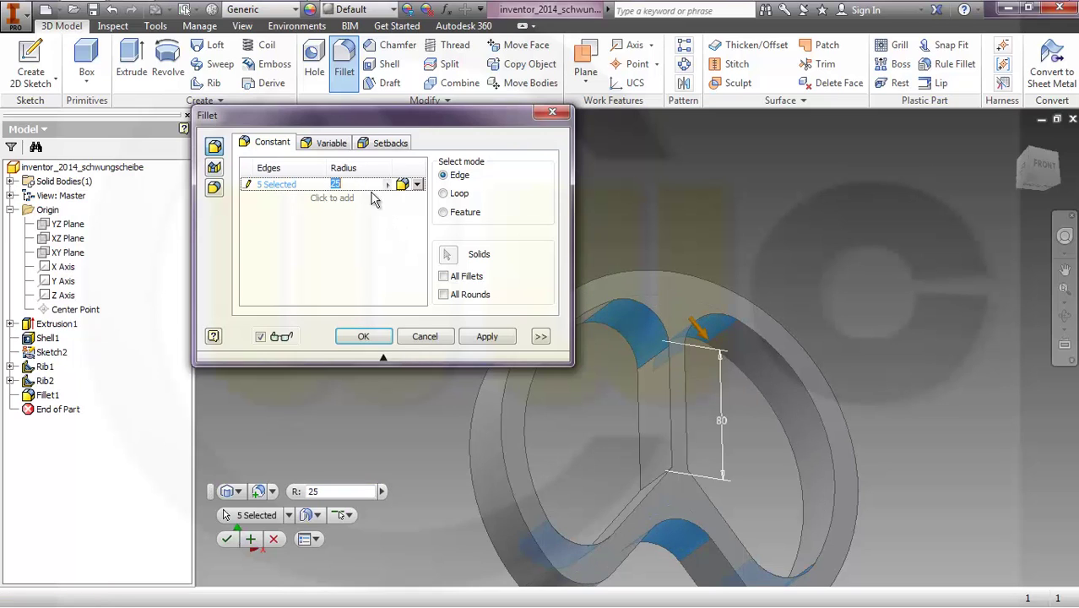
pyautogui.click(366, 336)
pyautogui.keyDown('shift'); pyautogui.moveTo(530, 277); pyautogui.dragTo(639, 358, button='middle'); pyautogui.keyUp('shift')
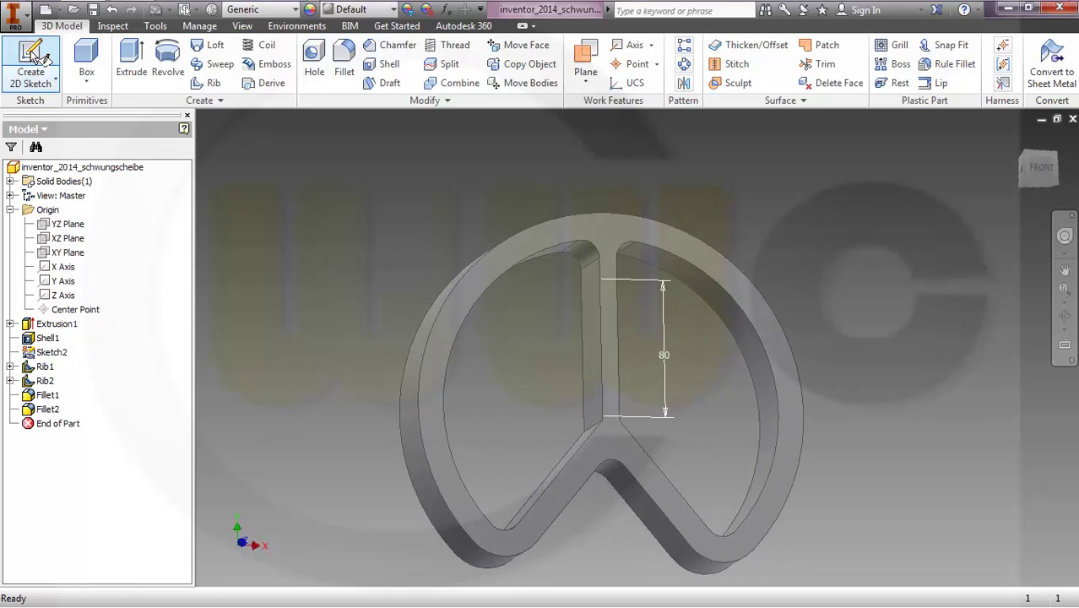
# On the XY plane with Slice Graphics, sketch a 40 mm circle centred at the origin.
pyautogui.click(59, 74)
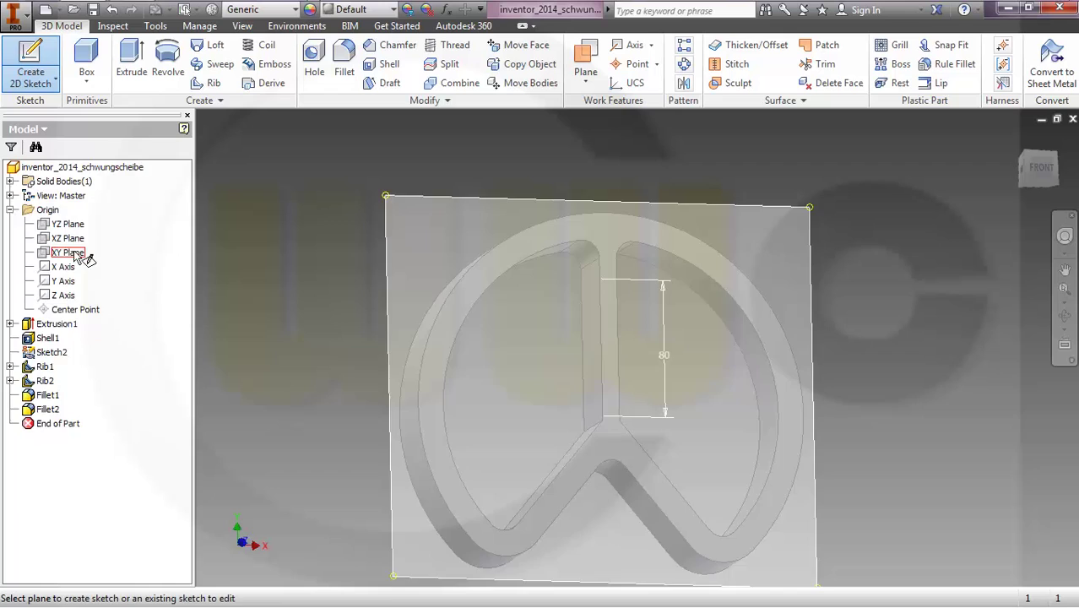
pyautogui.click(84, 253)
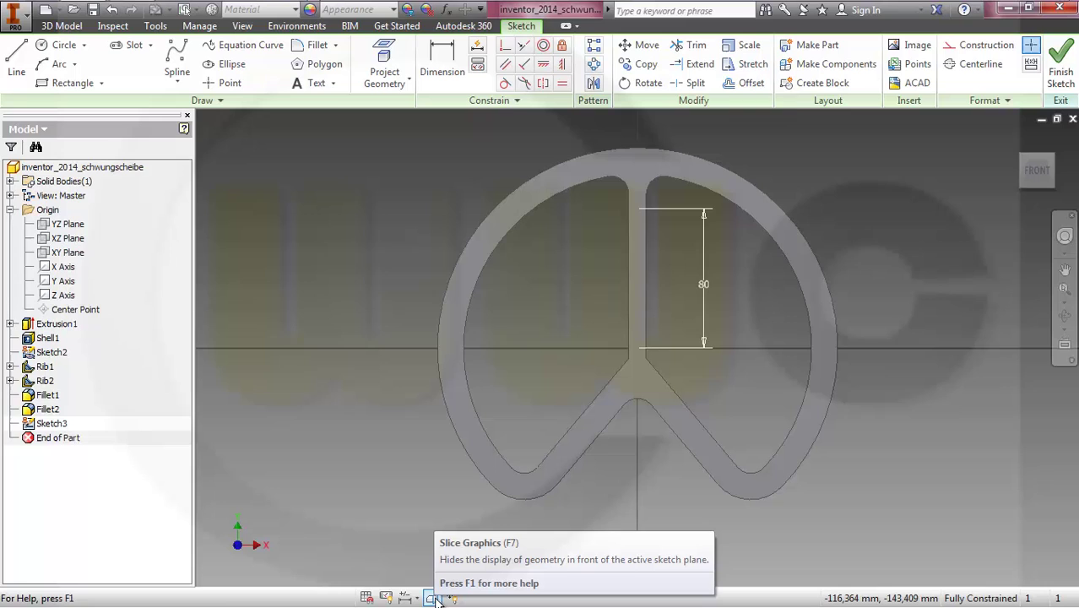
pyautogui.click(433, 598)
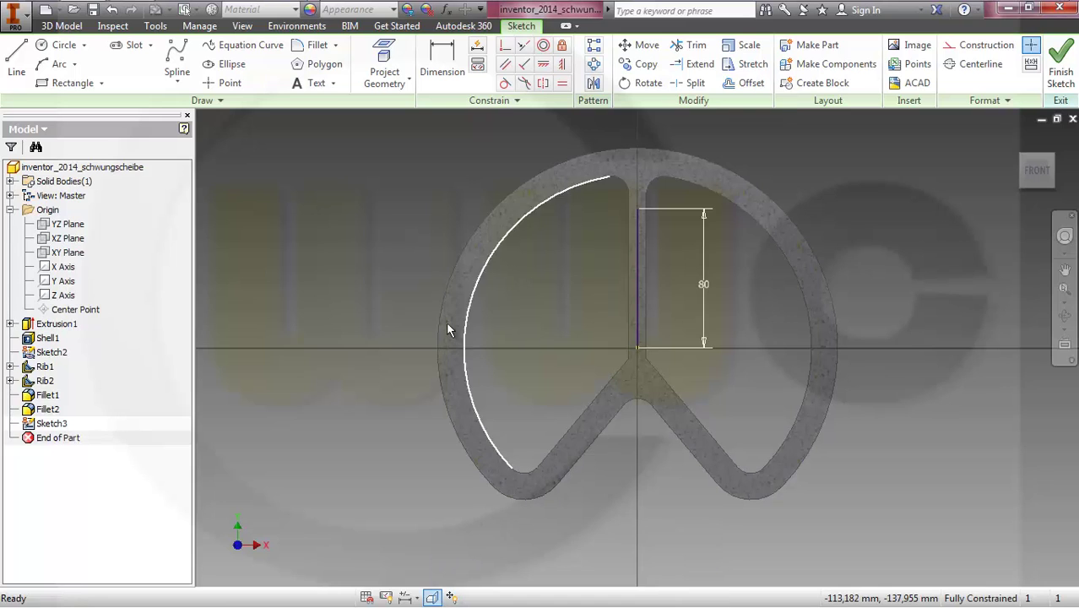
pyautogui.click(63, 45)
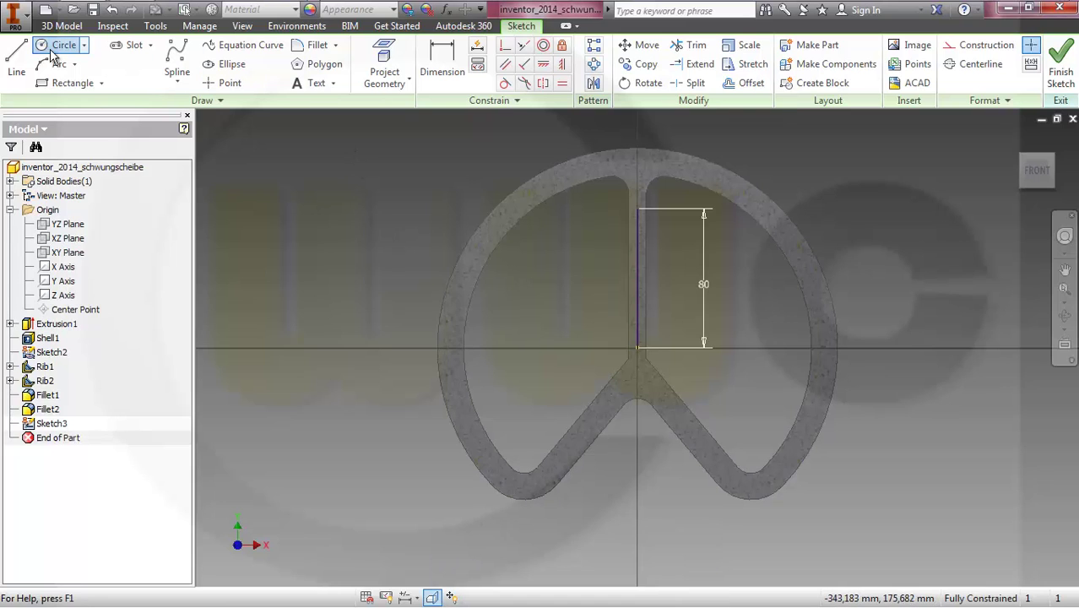
pyautogui.click(637, 350)
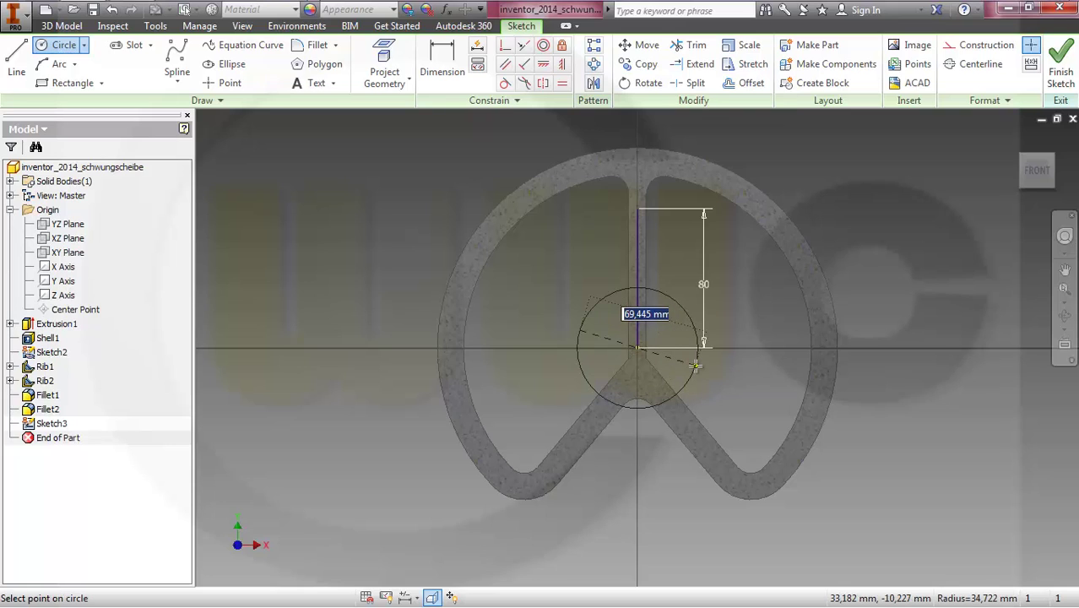
pyautogui.write('40')
pyautogui.press('Return')
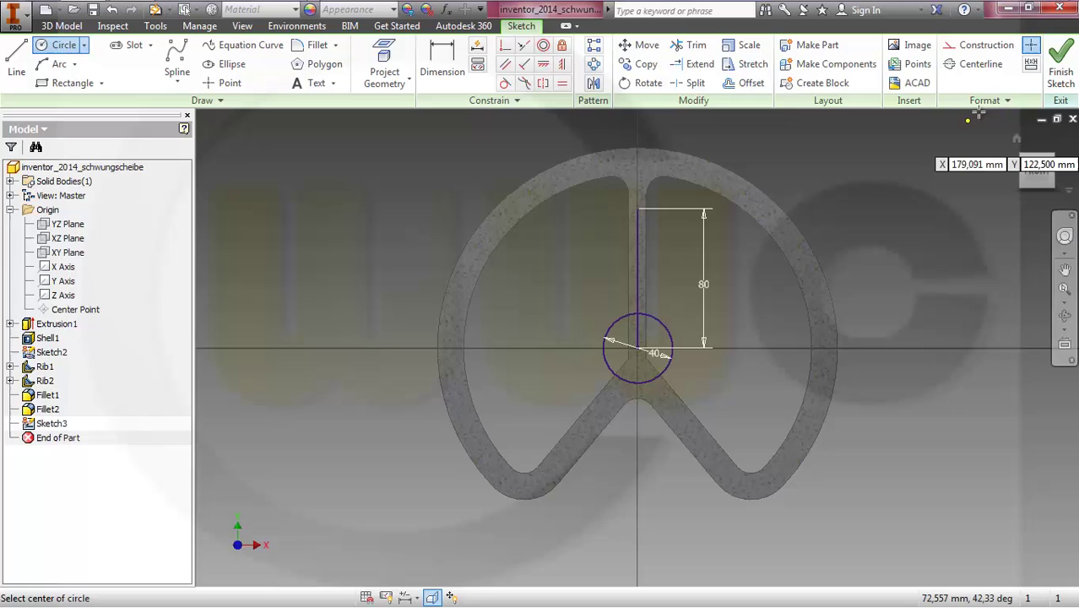
pyautogui.click(1061, 61)
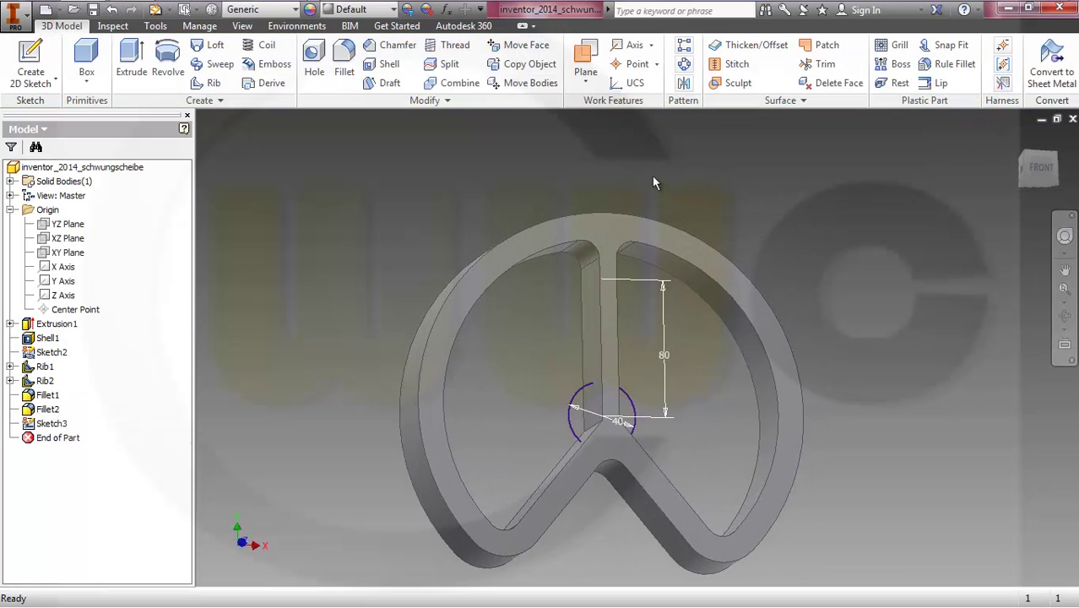
# Extrude the 40 mm circle symmetrically 60 mm into the central hub, then orbit to inspect it.
pyautogui.click(132, 57)
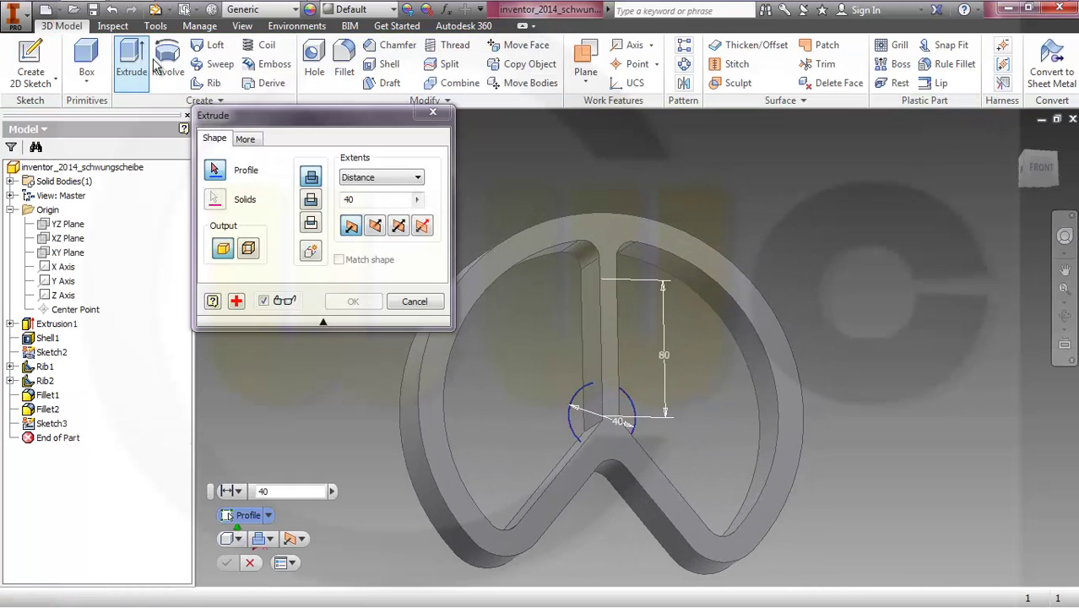
pyautogui.click(399, 225)
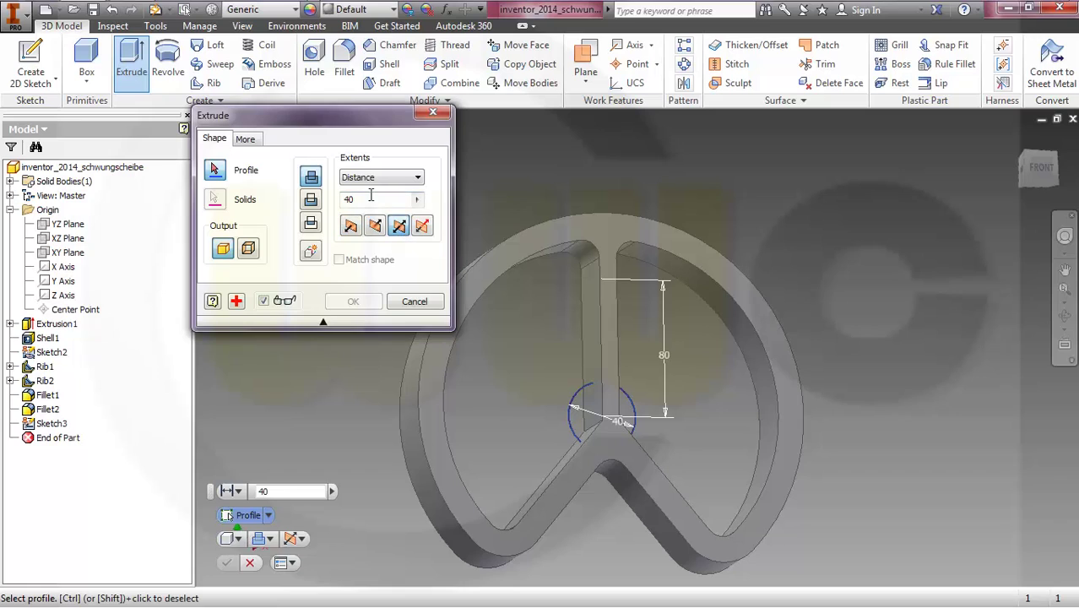
pyautogui.write('6')
pyautogui.click(580, 401)
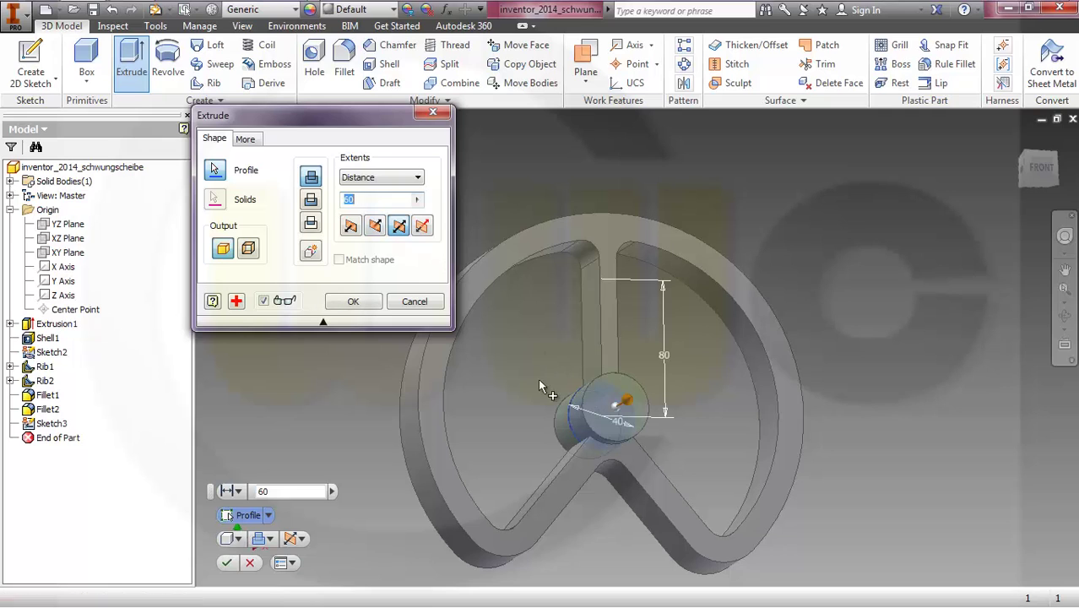
pyautogui.click(373, 302)
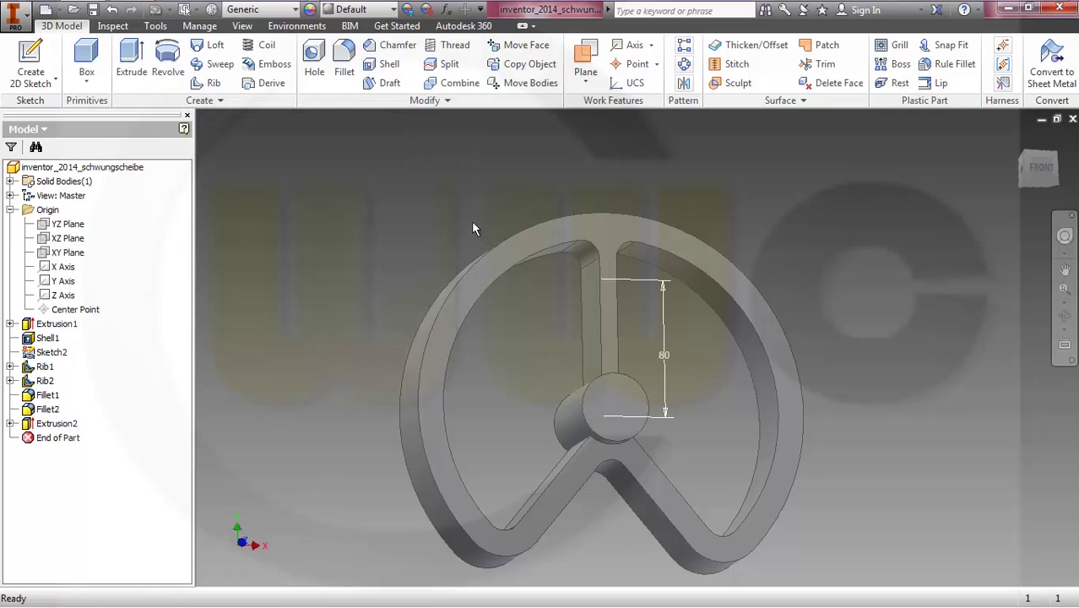
pyautogui.keyDown('shift'); pyautogui.moveTo(469, 217); pyautogui.dragTo(447, 223, button='middle'); pyautogui.keyUp('shift')
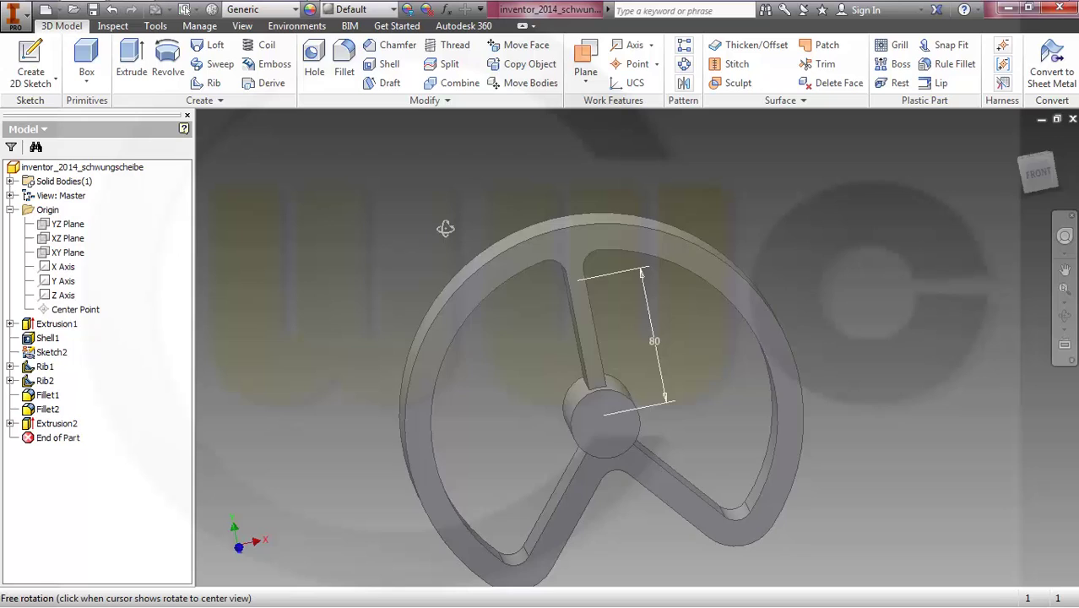
pyautogui.moveTo(445, 228)
pyautogui.mouseDown()
pyautogui.moveTo(486, 229)
pyautogui.moveTo(453, 226)
pyautogui.mouseUp()
pyautogui.press('Escape')
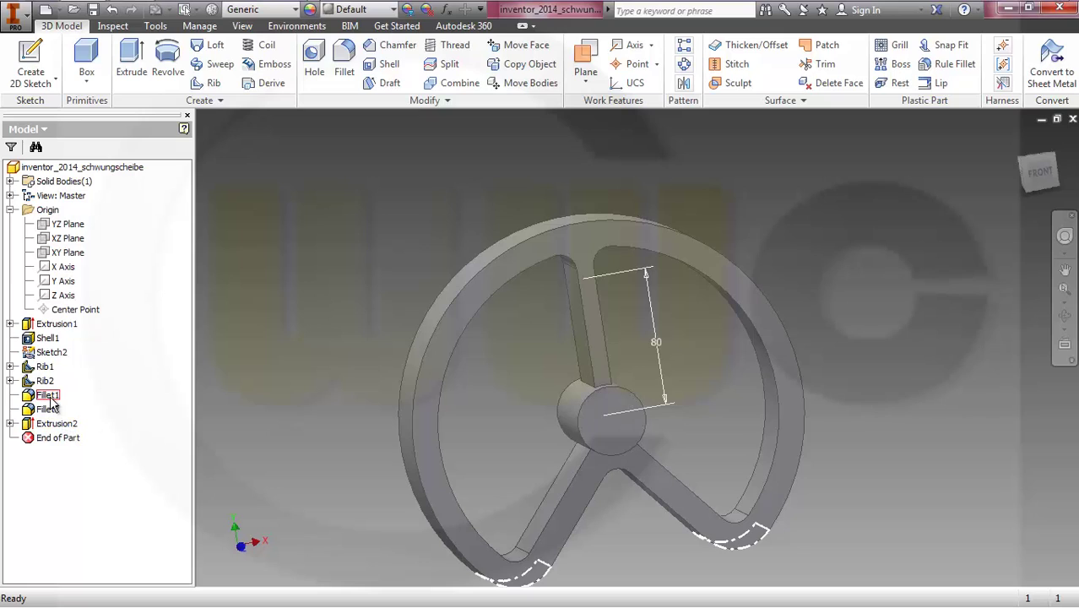
# Reorder the history so Fillet1, then Fillet2, follow the hub extrusion, reviewing Fillet1 unchanged.
pyautogui.moveTo(51, 403); pyautogui.dragTo(90, 429)
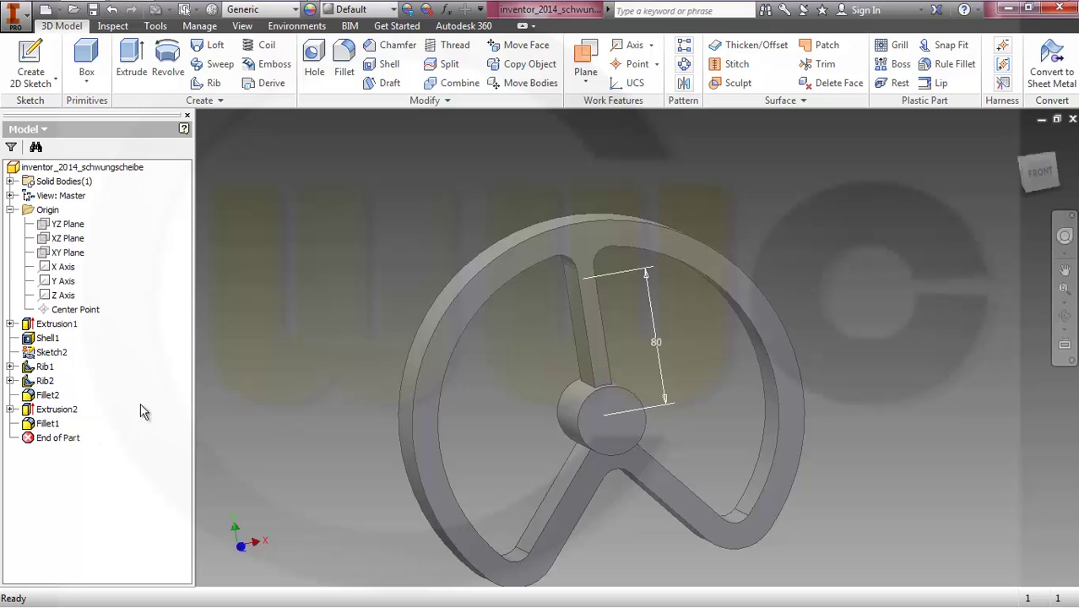
pyautogui.click(48, 425)
pyautogui.doubleClick(48, 424)
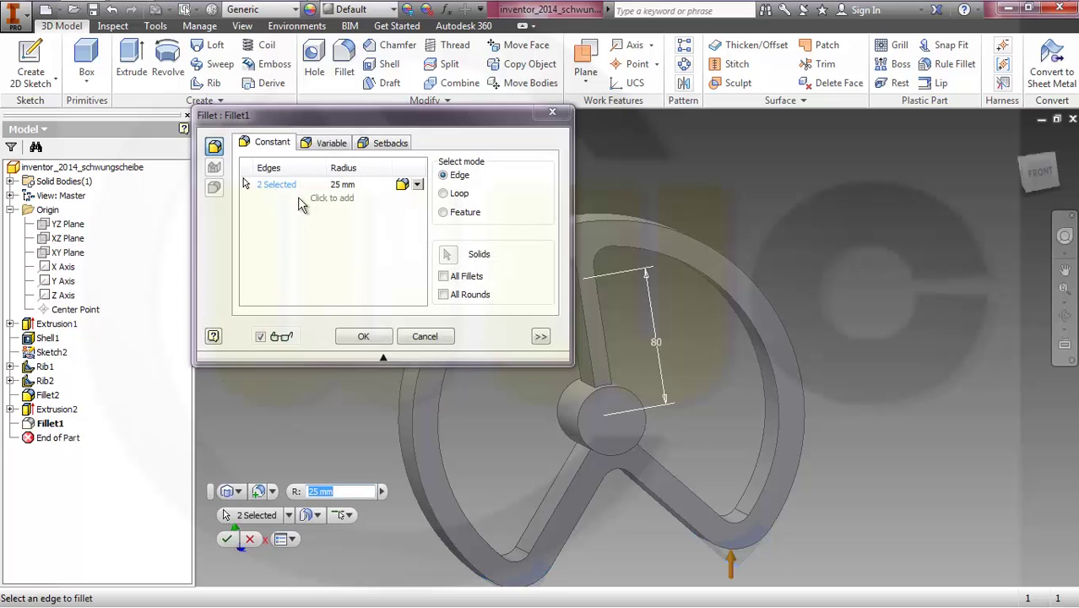
pyautogui.moveTo(329, 130); pyautogui.dragTo(186, 161)
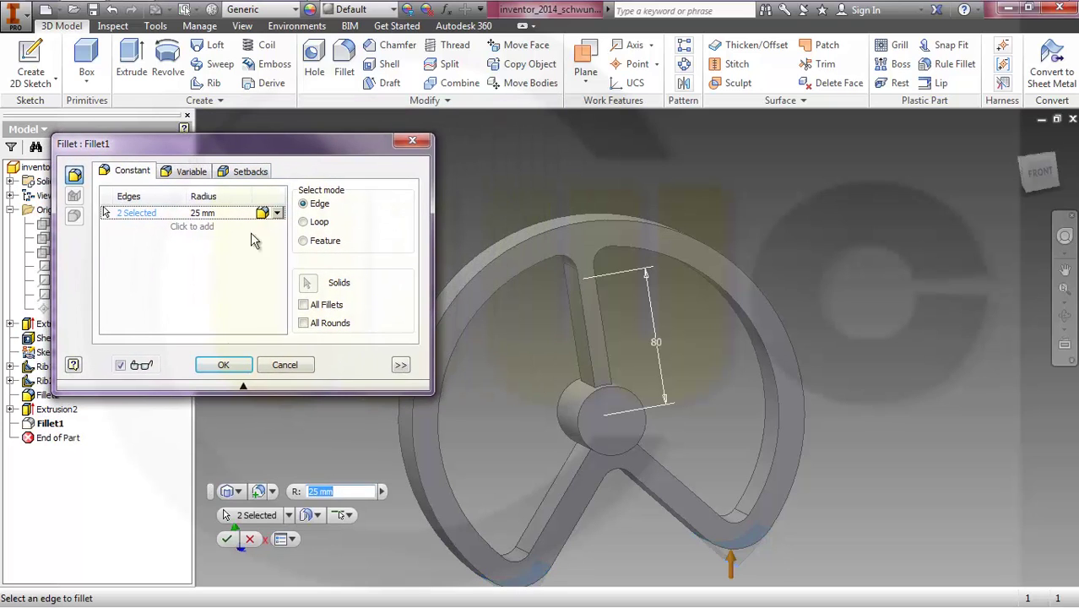
pyautogui.click(276, 366)
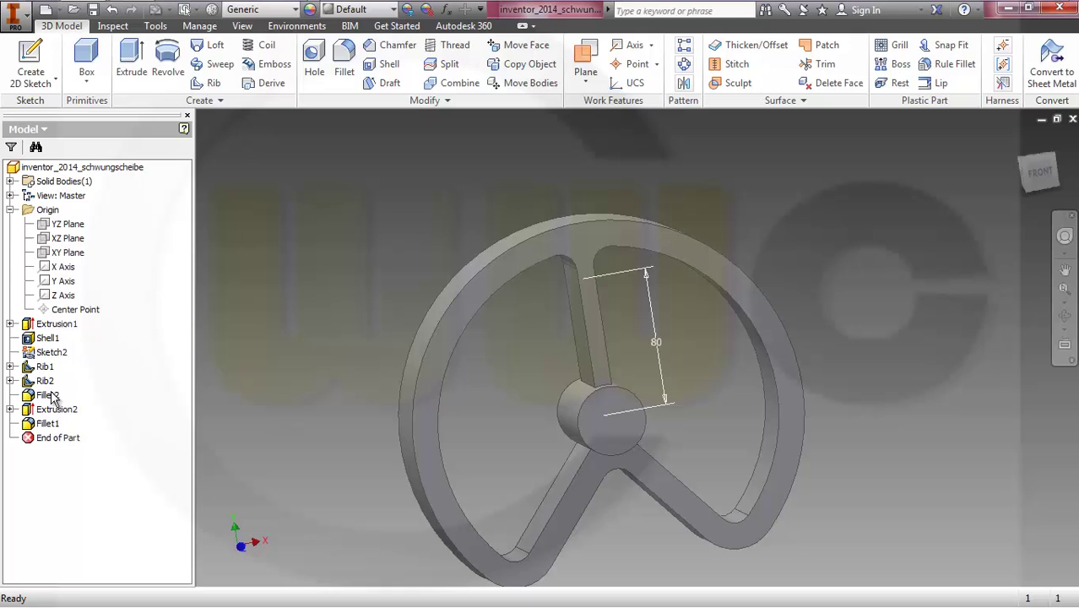
pyautogui.moveTo(48, 397); pyautogui.dragTo(64, 434)
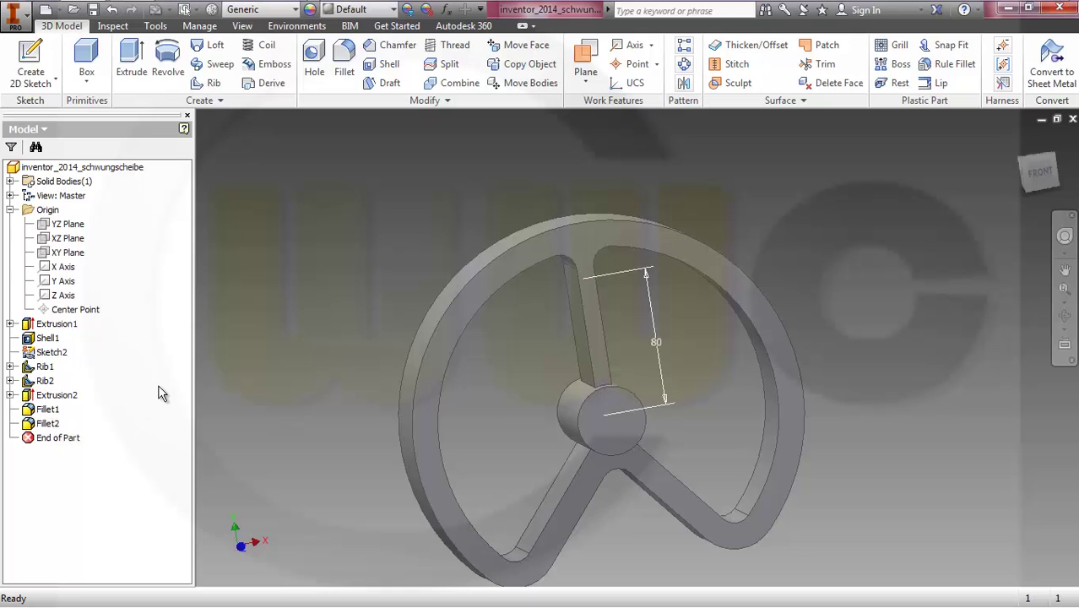
# Add the spoke-to-hub junction edges to Fillet2, bringing it to nine edges at 10 mm.
pyautogui.doubleClick(48, 426)
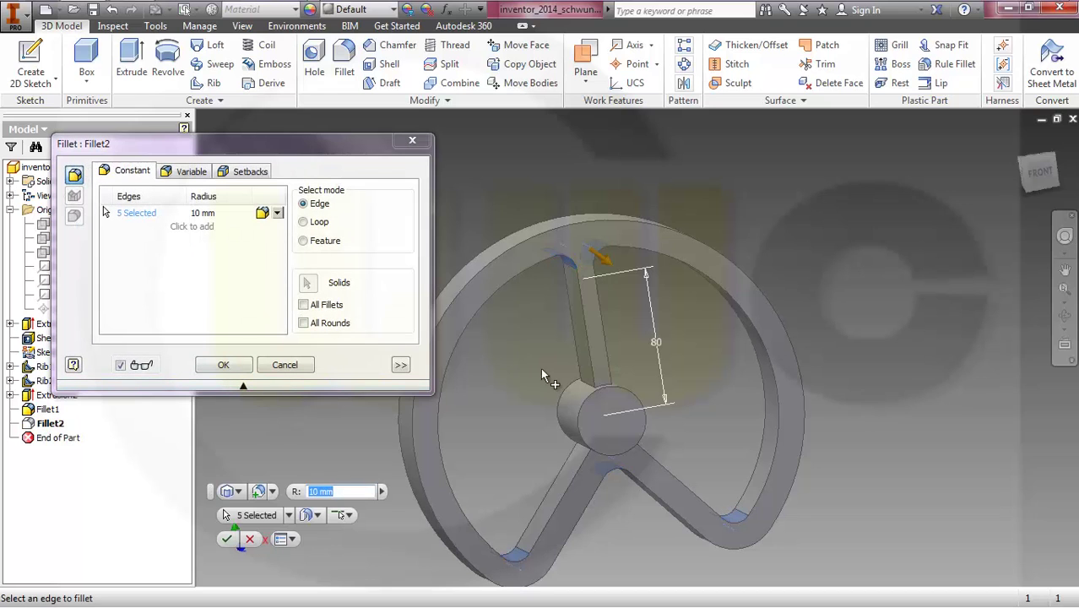
pyautogui.click(586, 390)
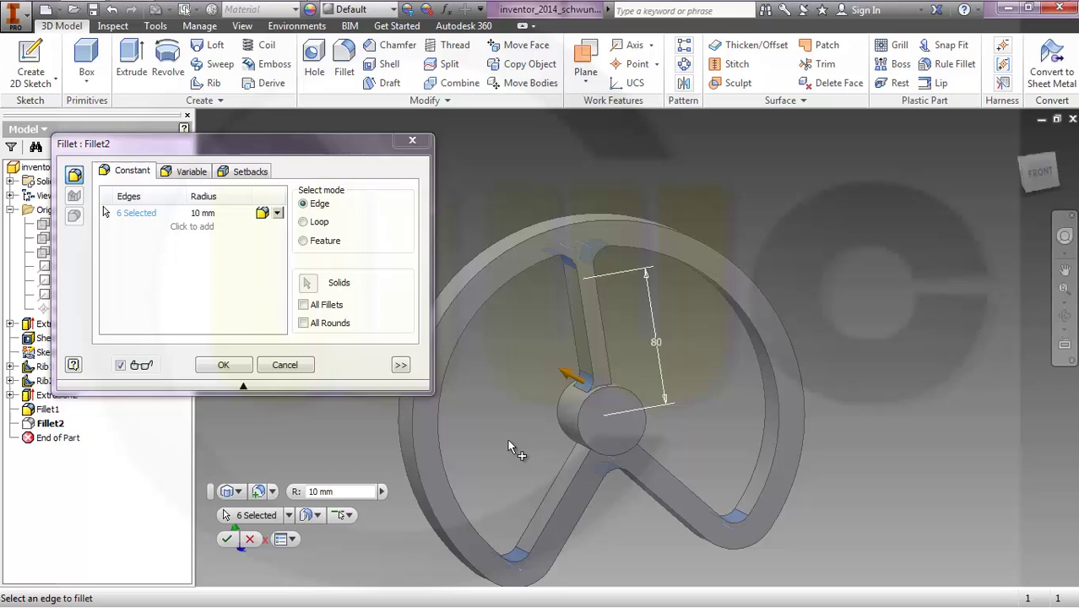
pyautogui.keyDown('shift'); pyautogui.moveTo(508, 439); pyautogui.dragTo(589, 454, button='middle'); pyautogui.keyUp('shift')
pyautogui.click(589, 452)
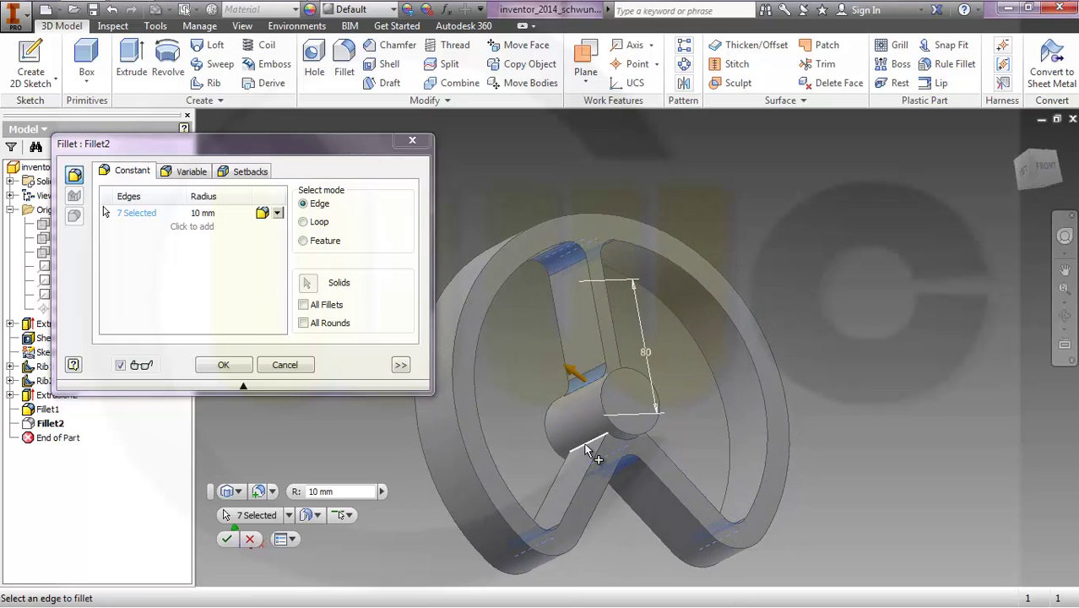
pyautogui.keyDown('shift'); pyautogui.moveTo(707, 432); pyautogui.dragTo(636, 448, button='middle'); pyautogui.keyUp('shift')
pyautogui.click(623, 443)
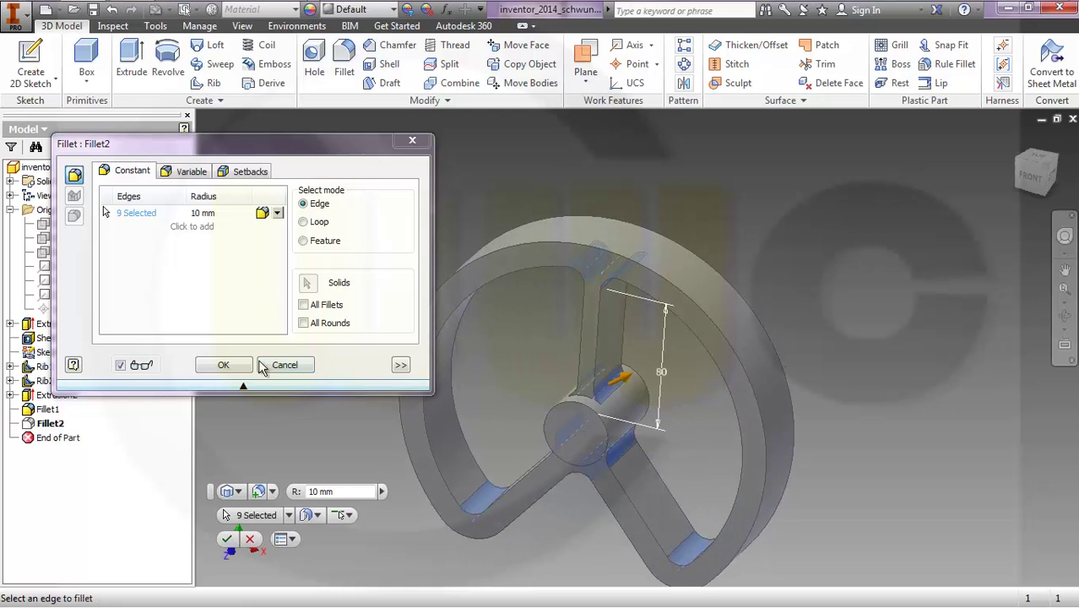
pyautogui.click(236, 365)
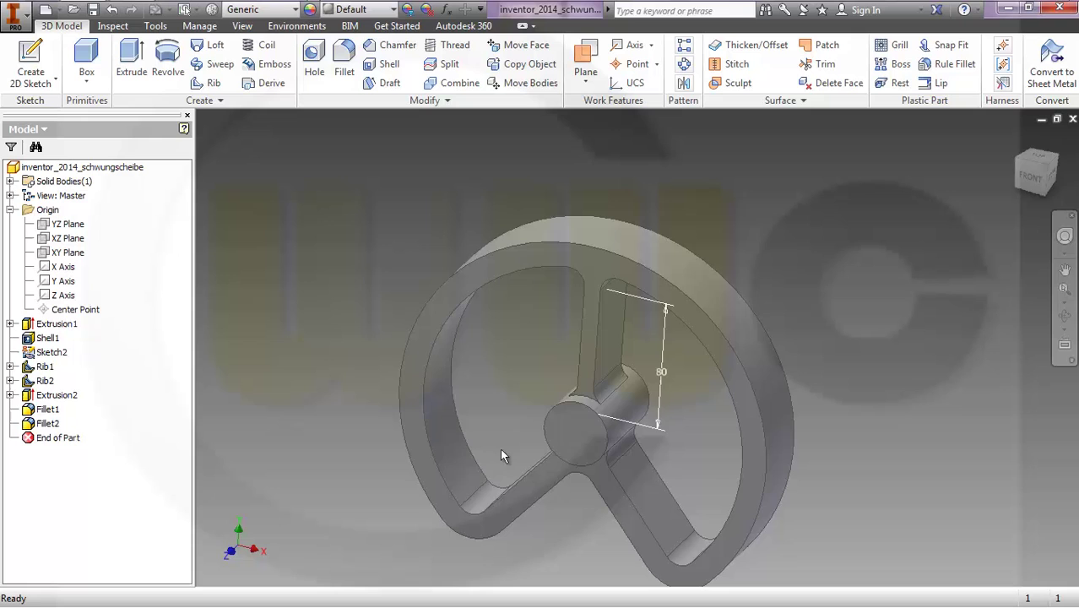
pyautogui.keyDown('shift'); pyautogui.moveTo(501, 456); pyautogui.dragTo(381, 395, button='middle'); pyautogui.keyUp('shift')
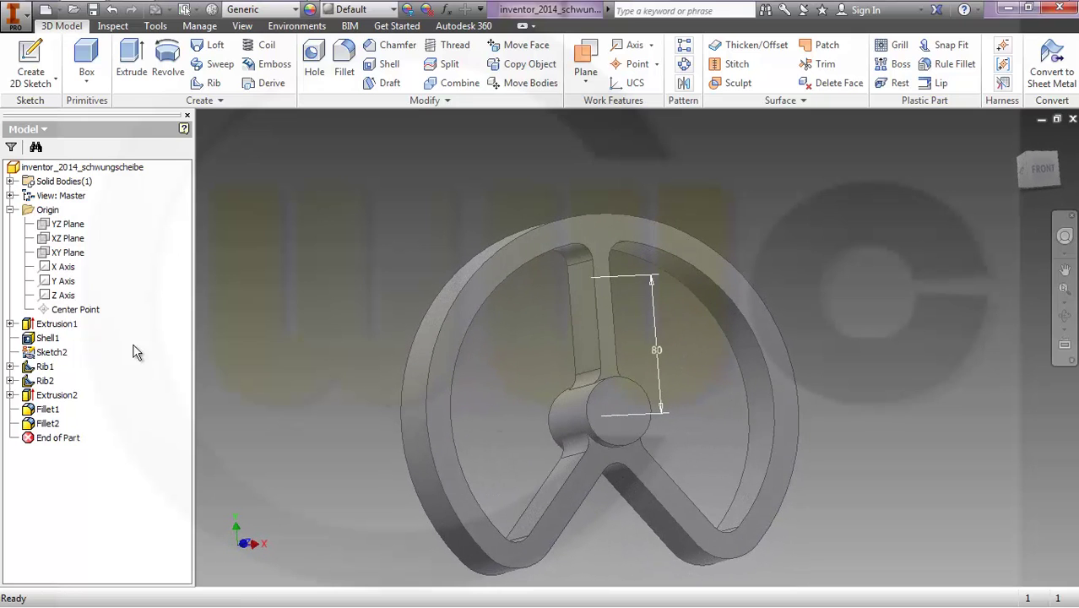
# Share Sketch1 from under Extrusion1 so other features can reuse it.
pyautogui.click(9, 324)
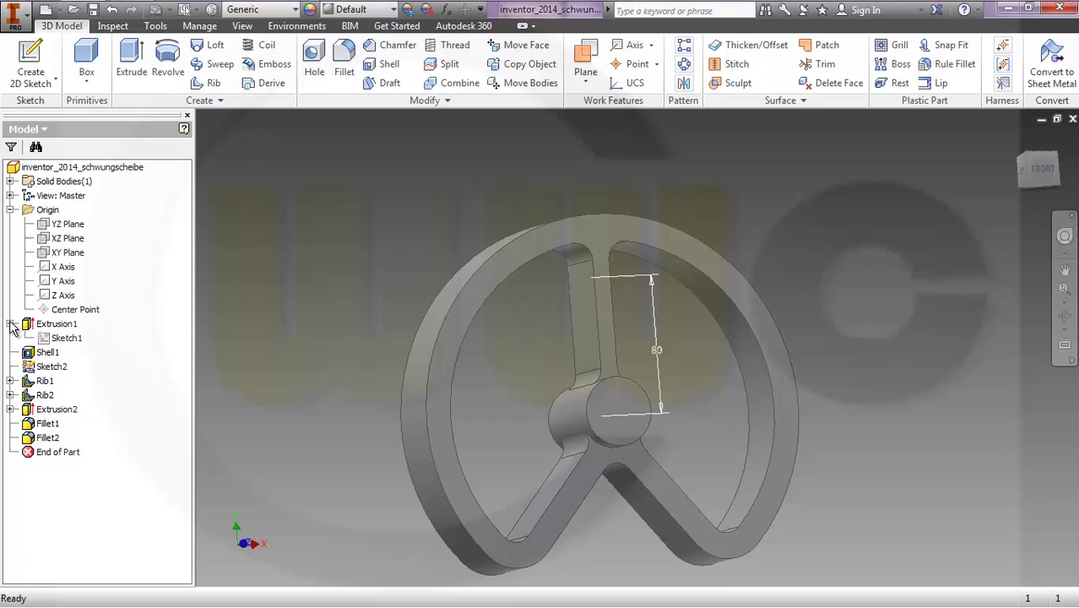
pyautogui.rightClick(61, 340)
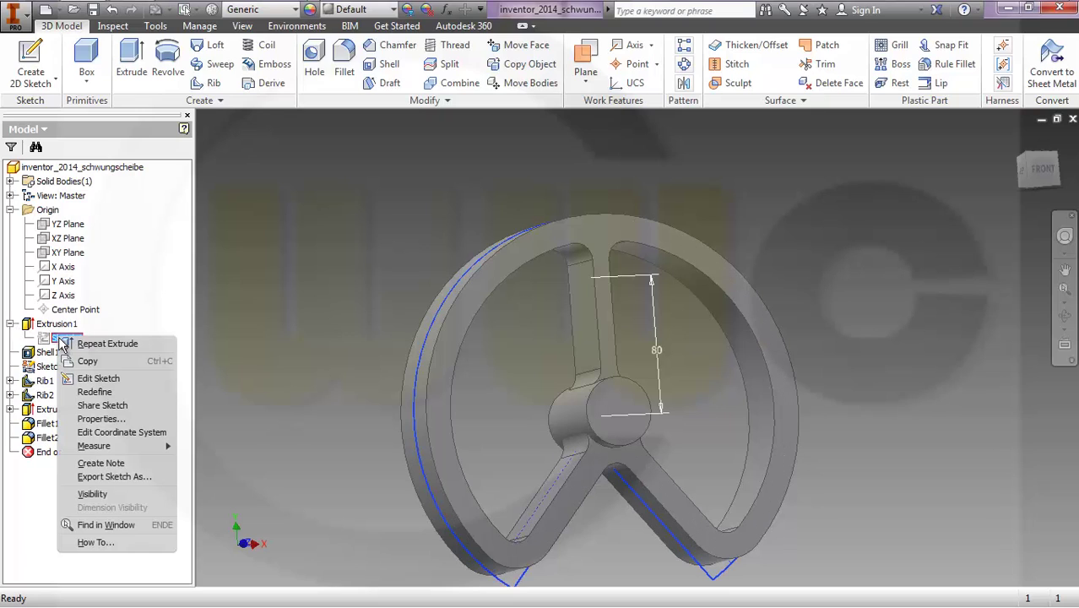
pyautogui.click(101, 405)
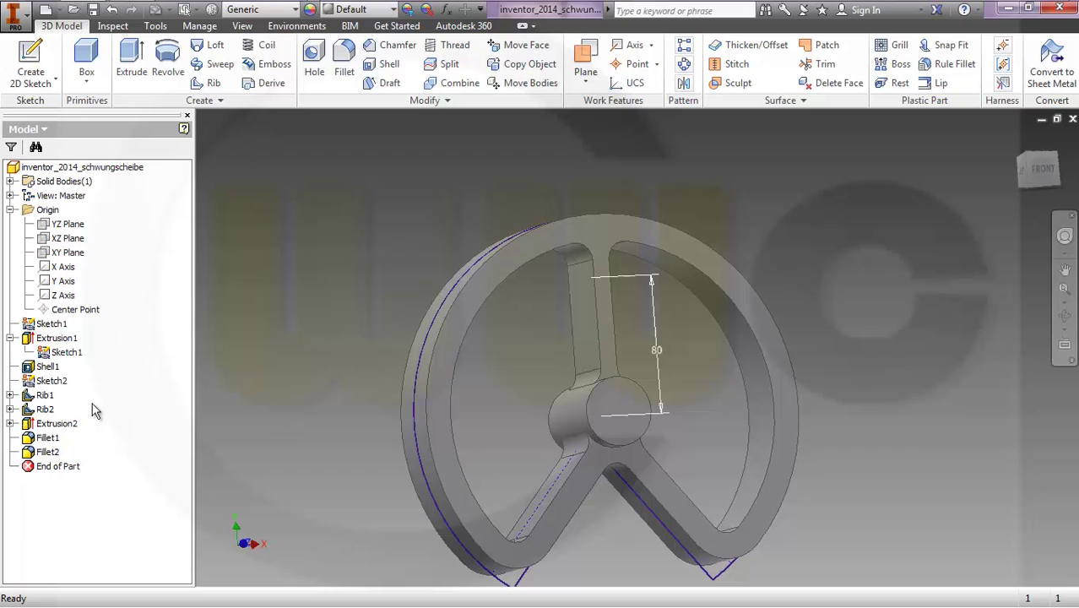
pyautogui.moveTo(273, 347); pyautogui.dragTo(330, 297, button='middle')
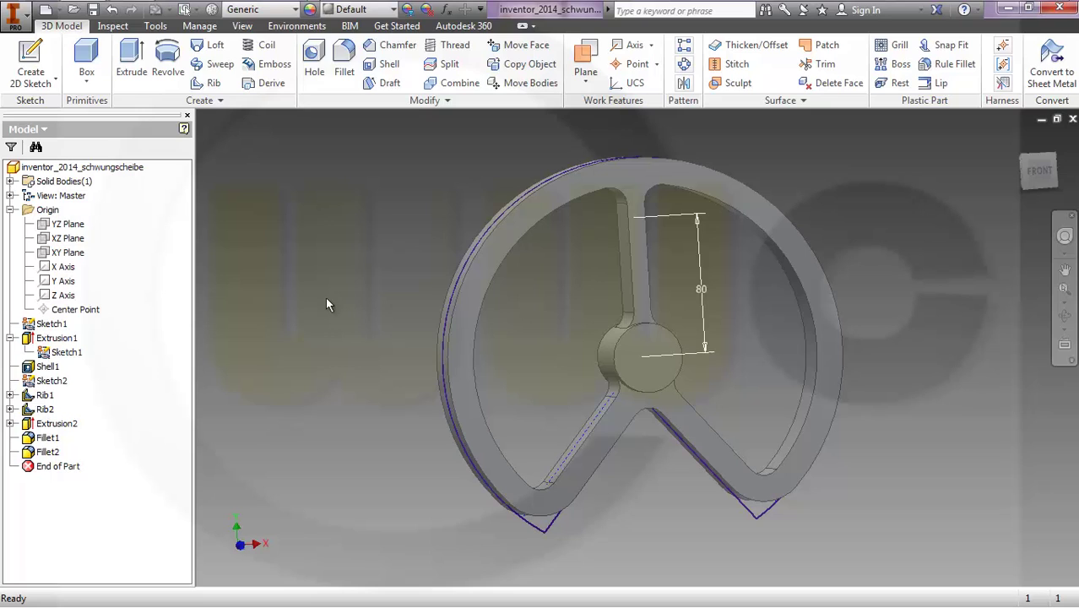
# Extrude the whole disc outline symmetrically 20 mm to form the web between rim and hub.
pyautogui.click(132, 59)
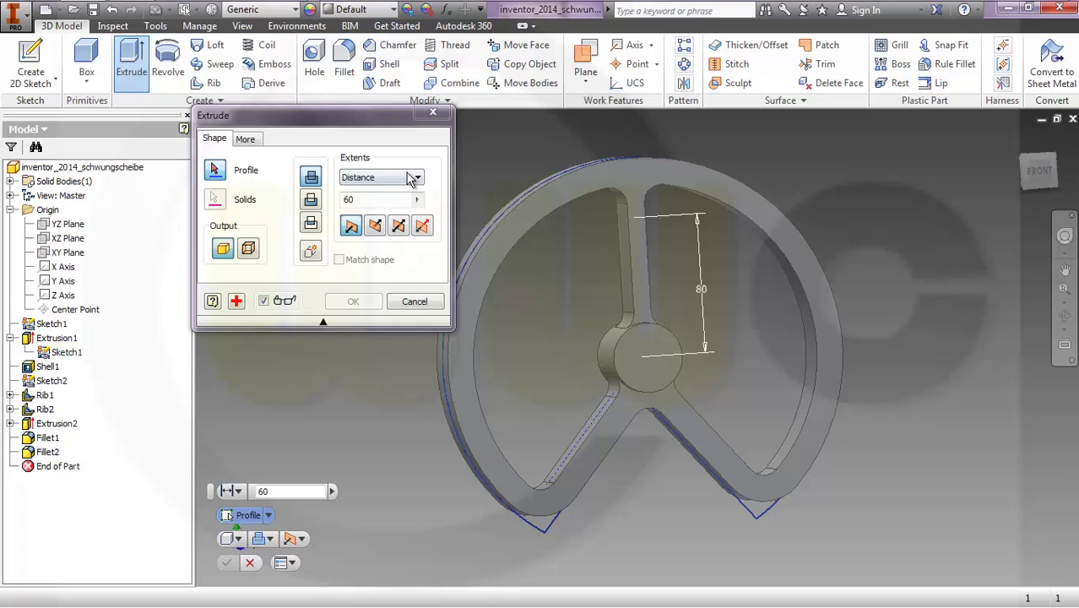
pyautogui.click(399, 227)
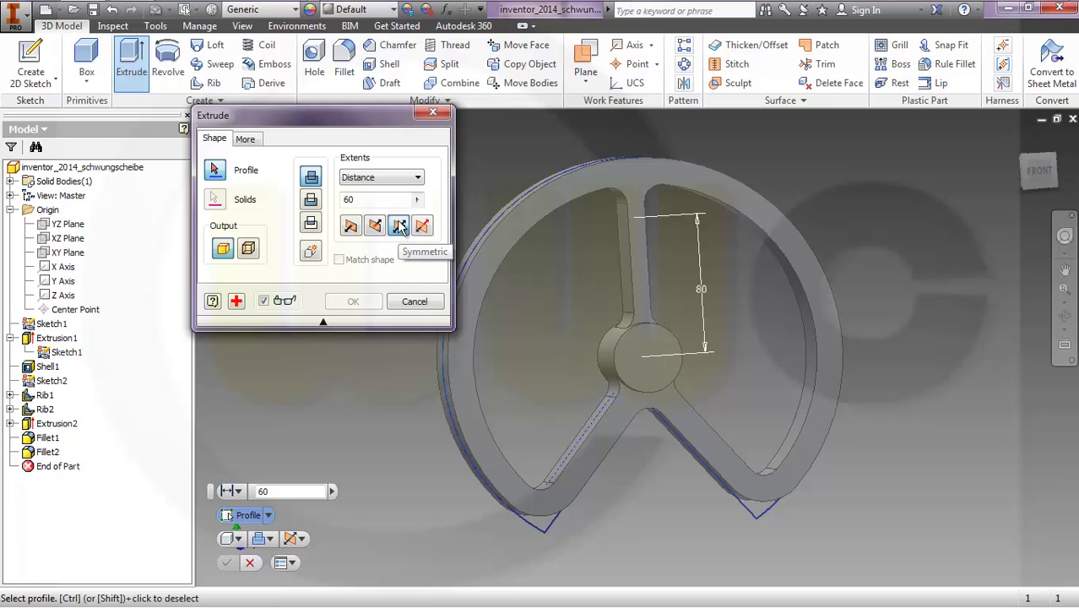
pyautogui.doubleClick(346, 199)
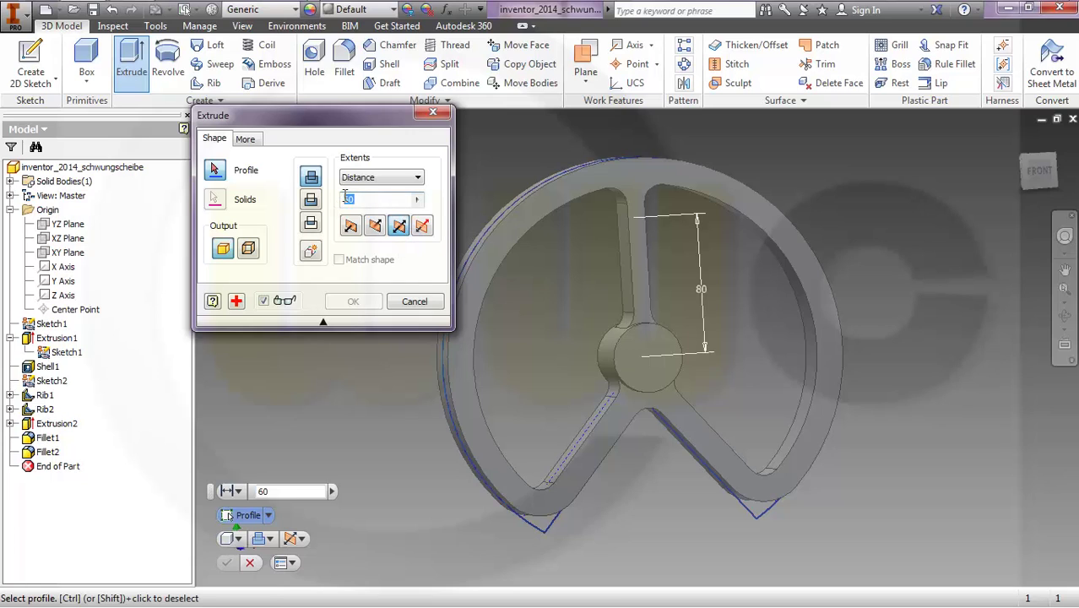
pyautogui.write('20')
pyautogui.click(551, 523)
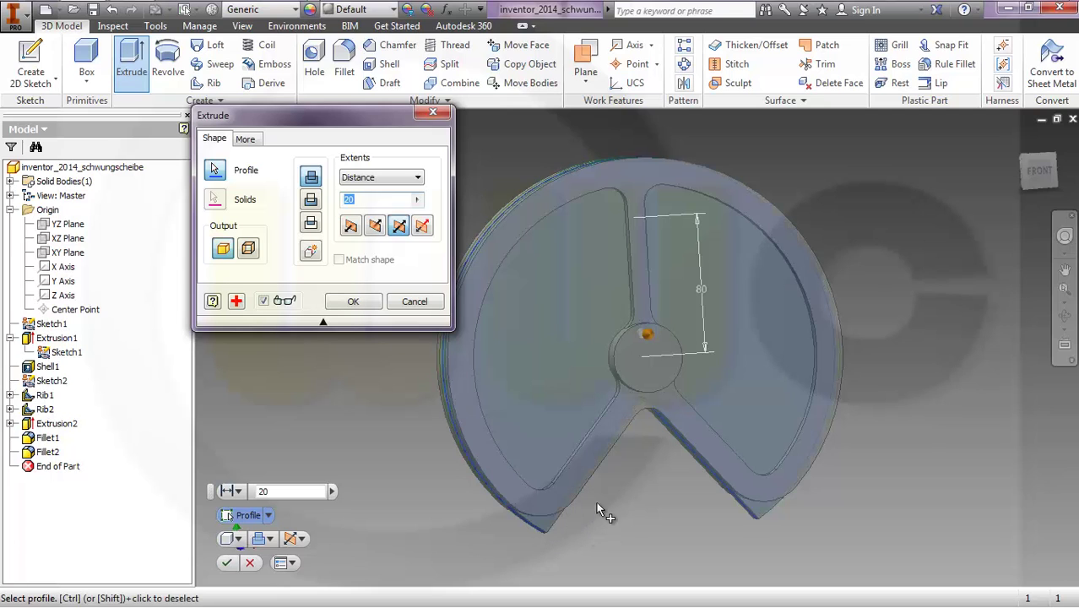
pyautogui.click(353, 302)
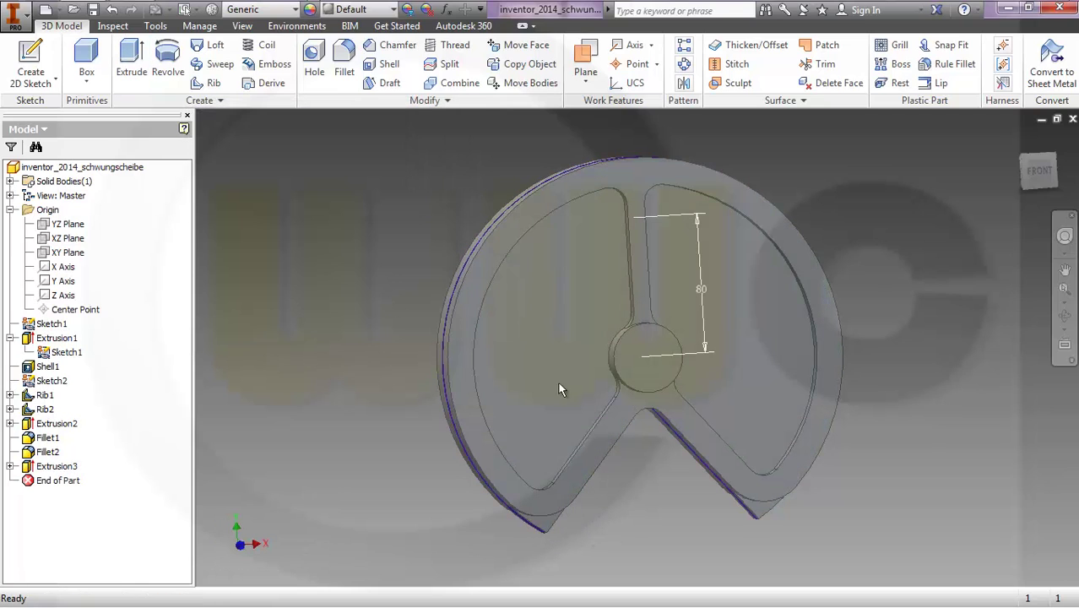
# Move Extrusion3 ahead of Fillet1 and Fillet2 in the browser and inspect the result.
pyautogui.keyDown('shift'); pyautogui.moveTo(586, 419); pyautogui.dragTo(594, 392, button='middle'); pyautogui.keyUp('shift')
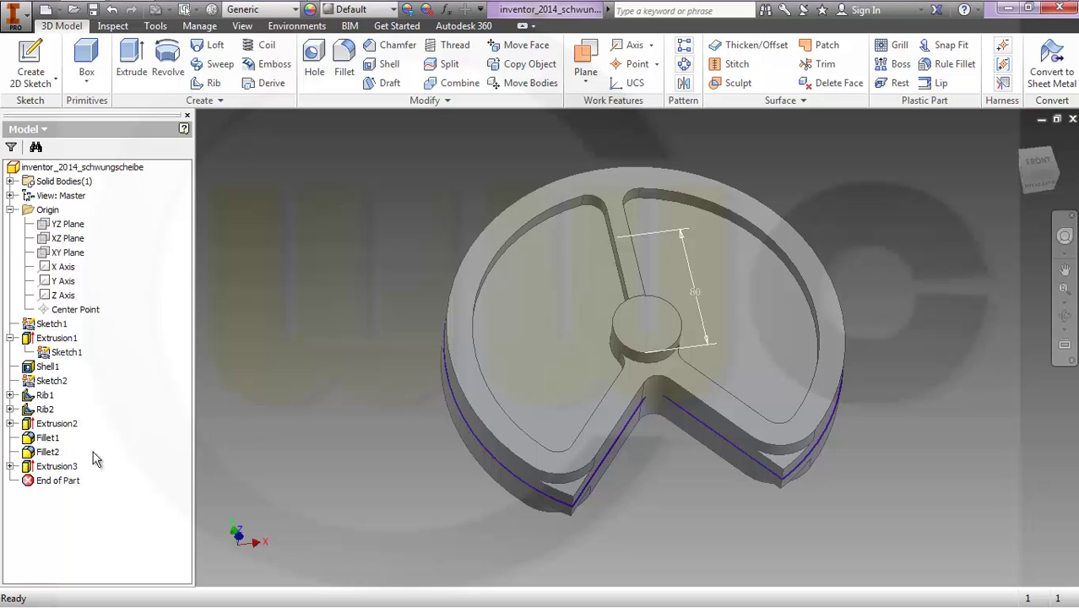
pyautogui.moveTo(65, 473); pyautogui.dragTo(69, 433)
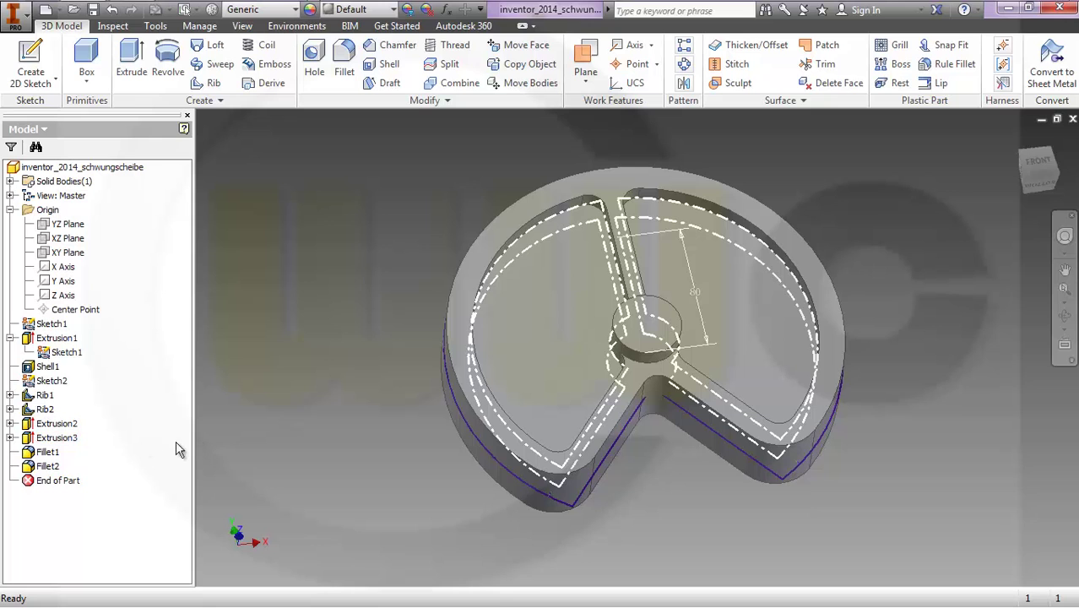
pyautogui.keyDown('shift'); pyautogui.moveTo(346, 431); pyautogui.dragTo(228, 468, button='middle'); pyautogui.keyUp('shift')
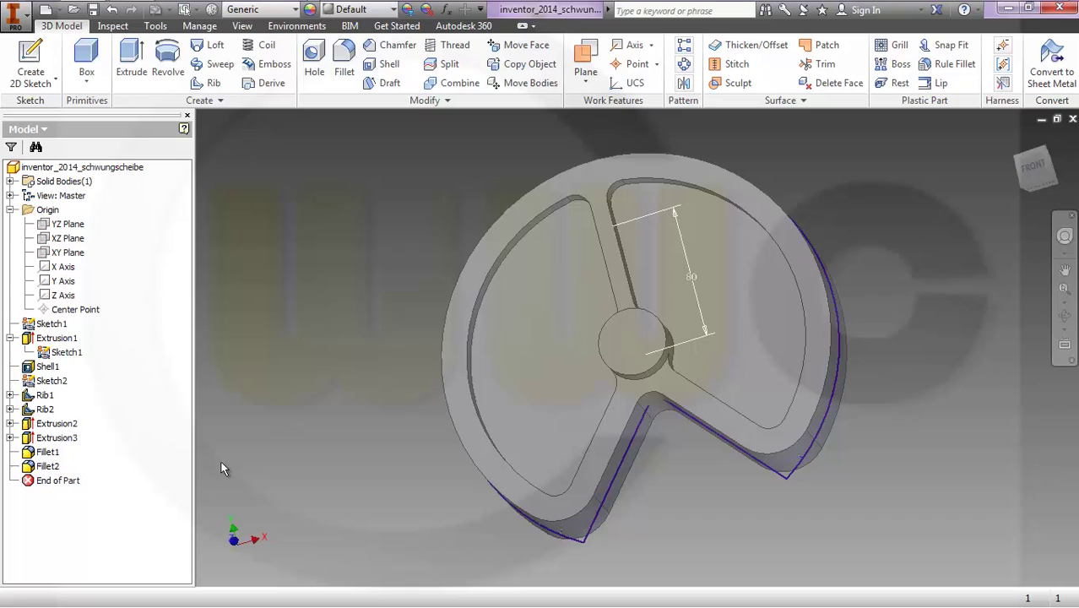
# Turn off visibility of Sketch2 and the shared Sketch1.
pyautogui.rightClick(55, 382)
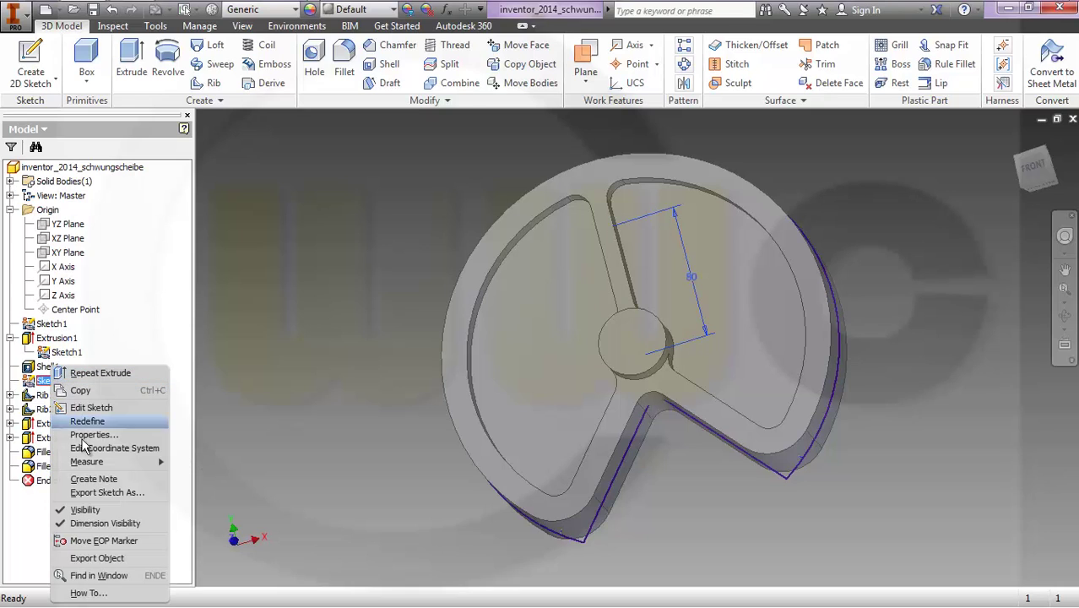
pyautogui.click(84, 510)
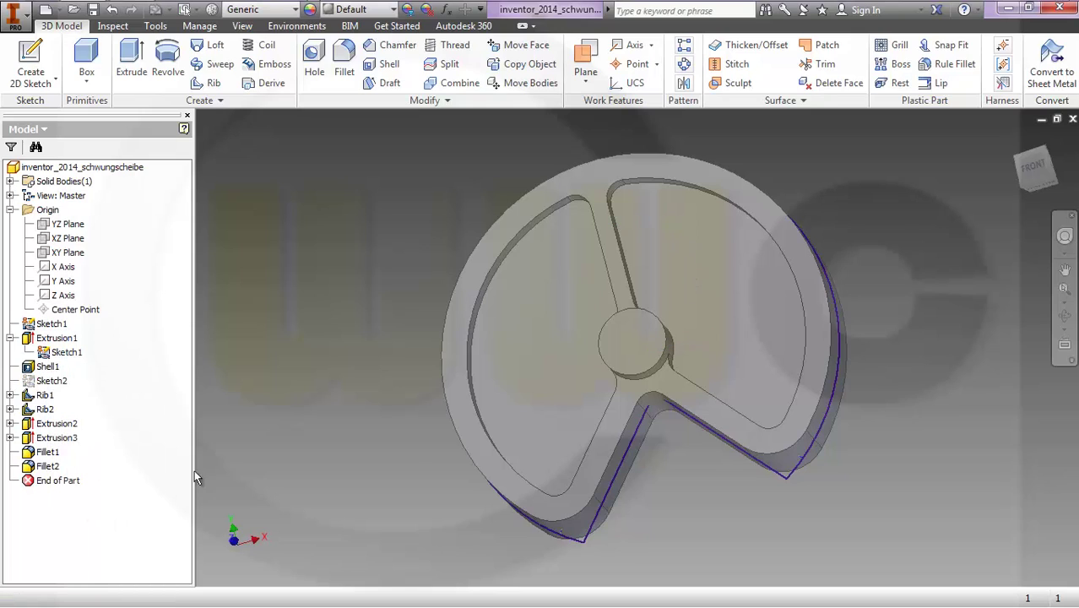
pyautogui.click(71, 358)
pyautogui.rightClick(73, 360)
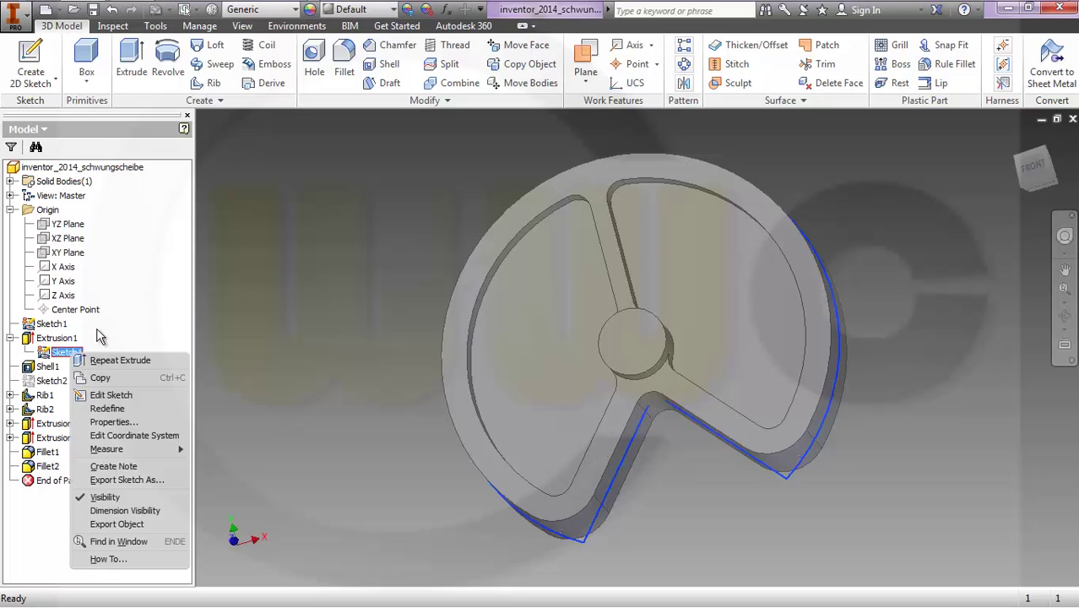
pyautogui.rightClick(64, 323)
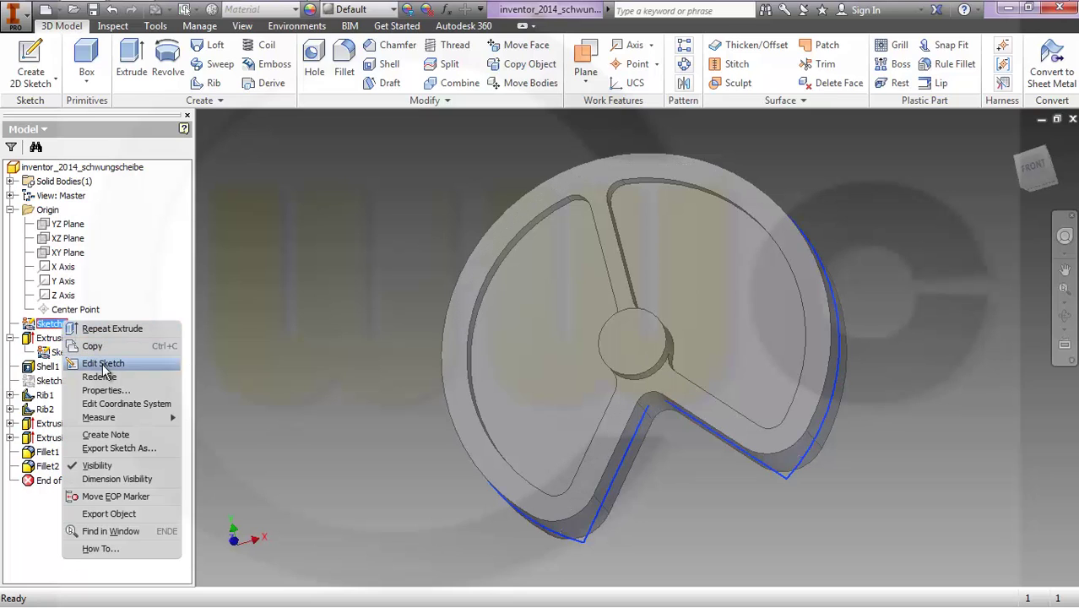
pyautogui.click(110, 465)
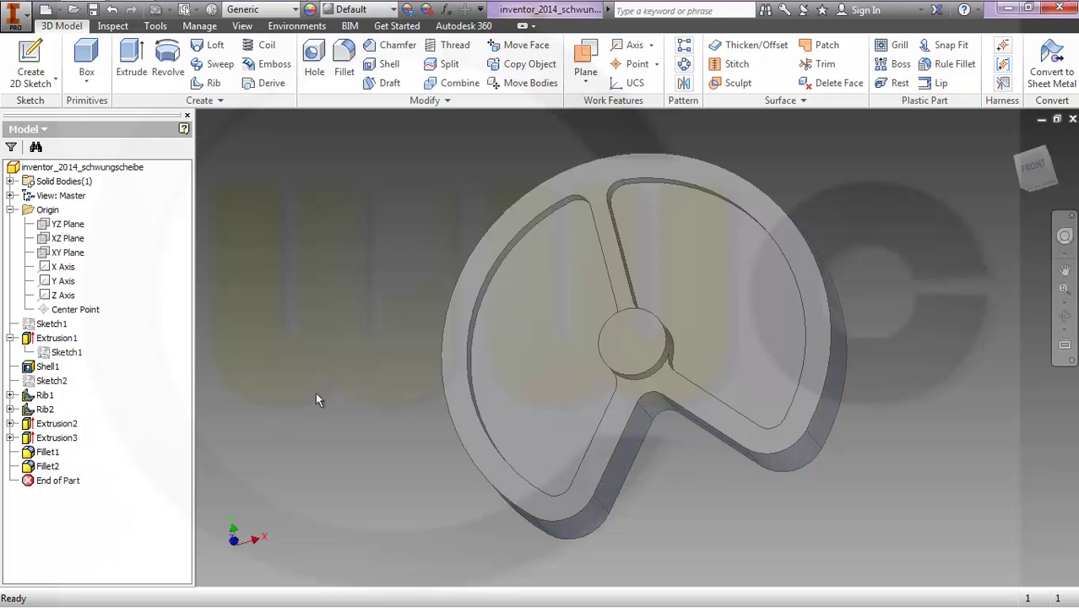
# Orbit and pan the wheel, then return to the front home view.
pyautogui.keyDown('shift'); pyautogui.moveTo(371, 367); pyautogui.dragTo(451, 386, button='middle'); pyautogui.keyUp('shift')
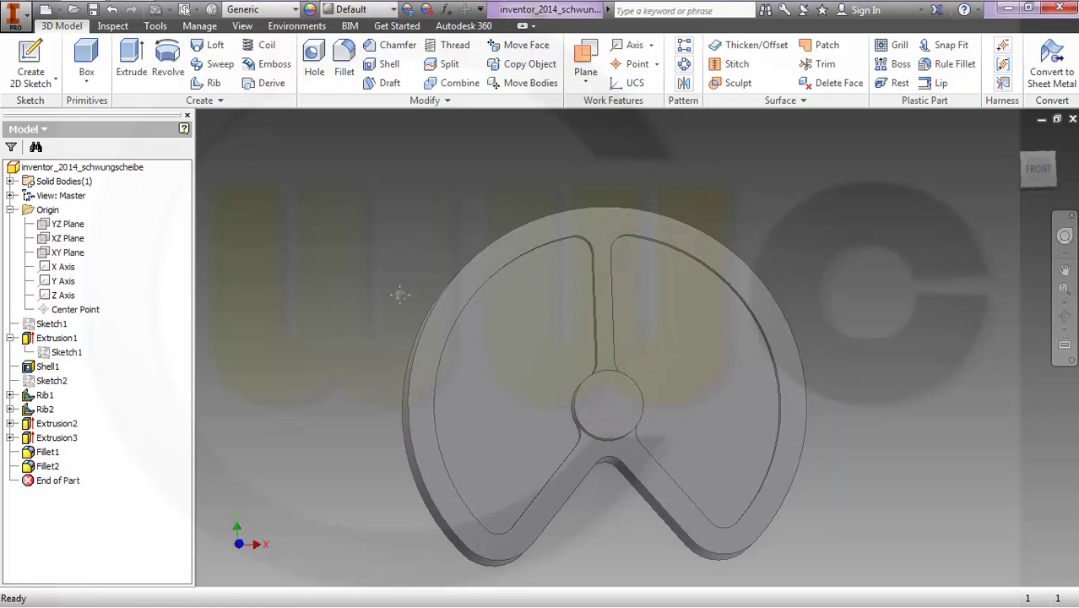
pyautogui.moveTo(400, 294); pyautogui.dragTo(423, 261, button='middle')
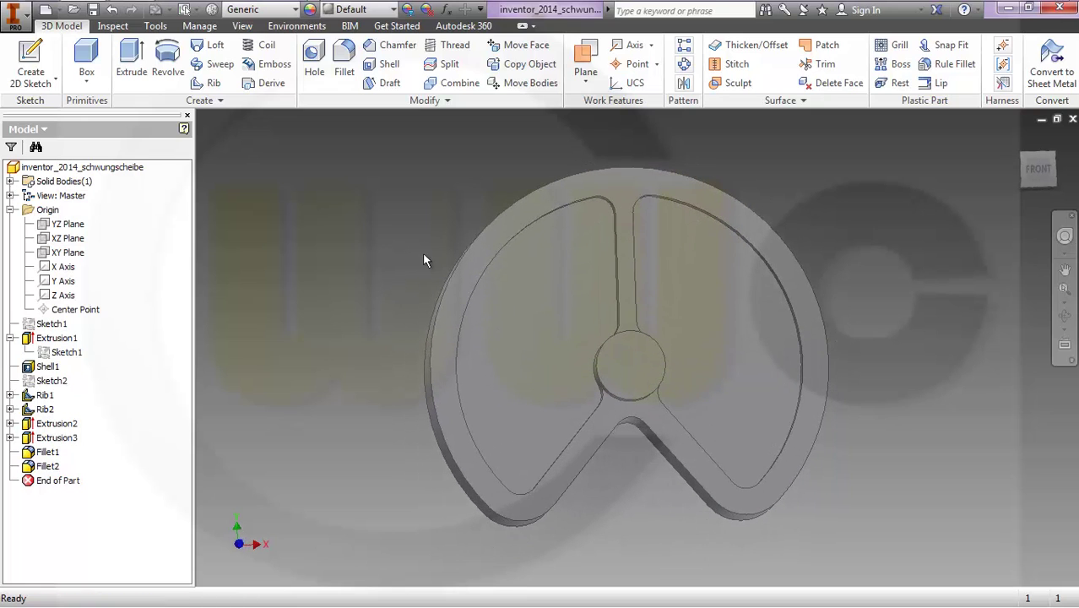
pyautogui.press('F5')
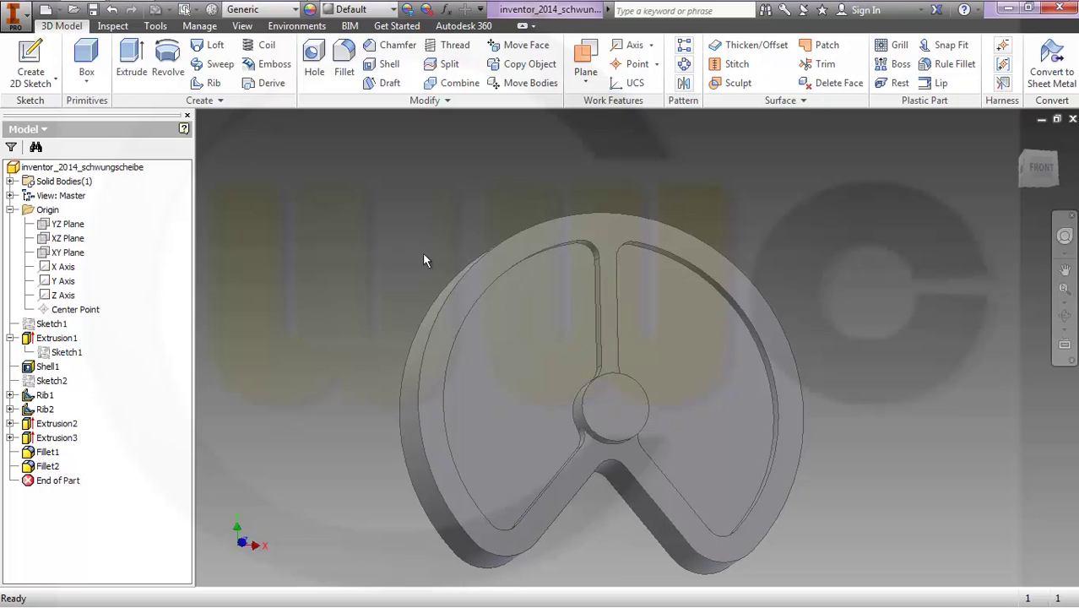
pyautogui.press('F5')
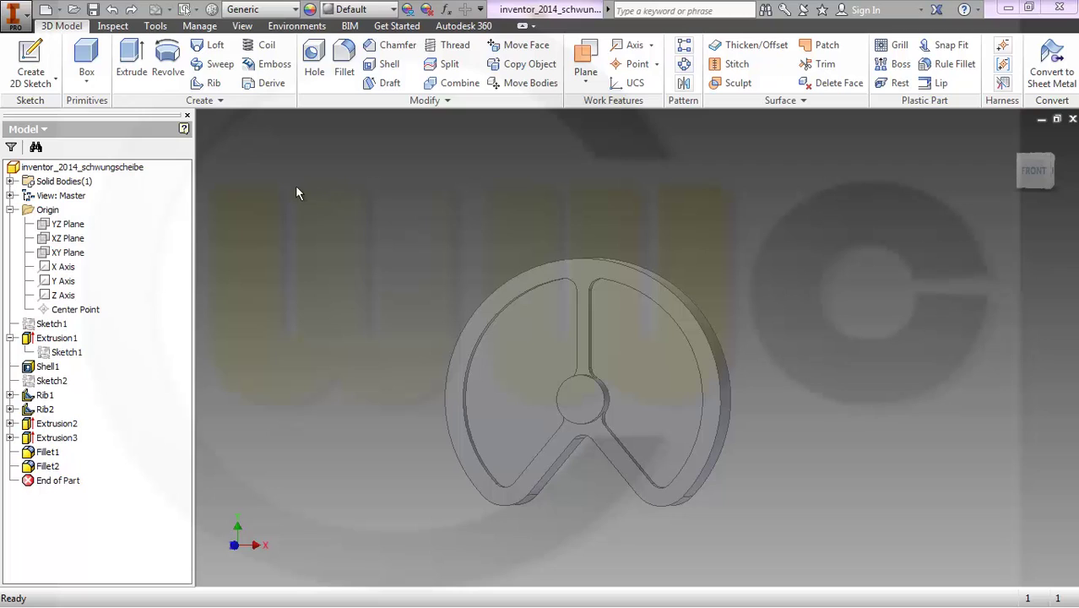
# Start Sketch4 on the XY Plane and slice the part to show its cross-section.
pyautogui.click(44, 61)
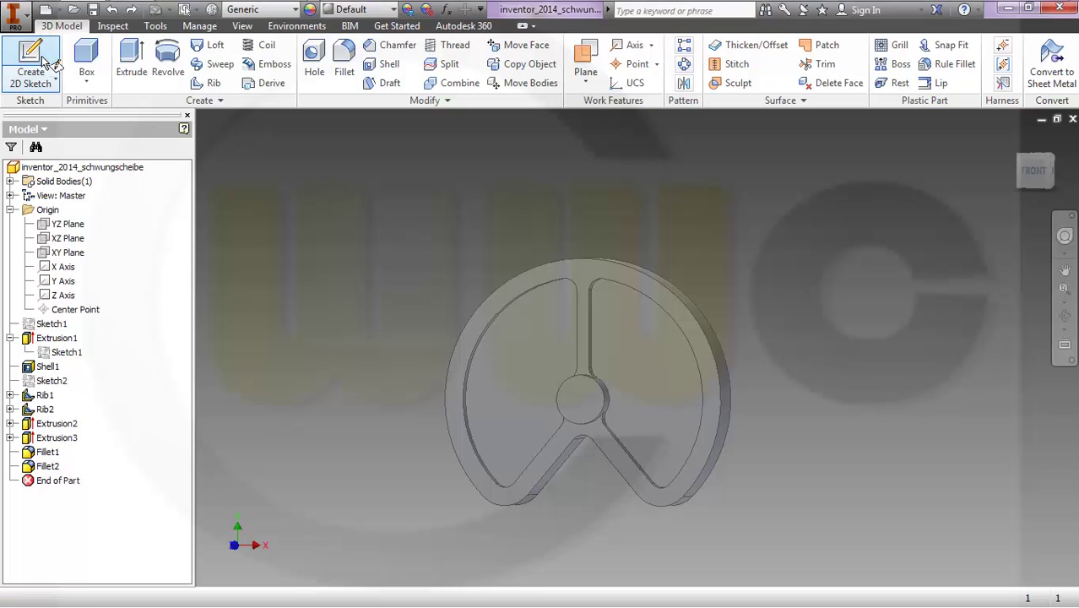
pyautogui.click(67, 253)
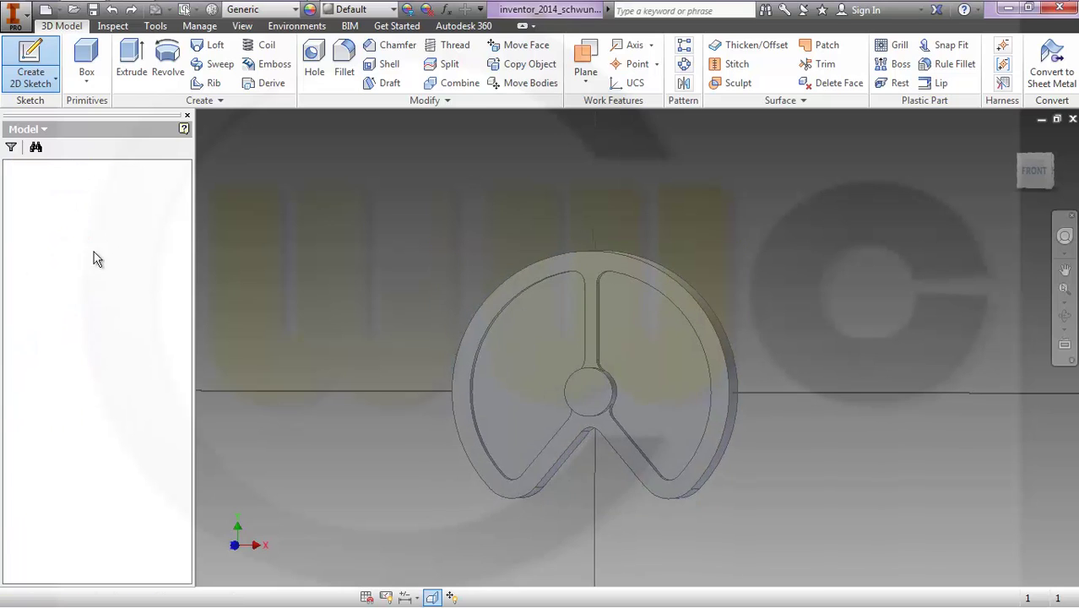
pyautogui.click(431, 598)
pyautogui.scroll(3, 721, 331)
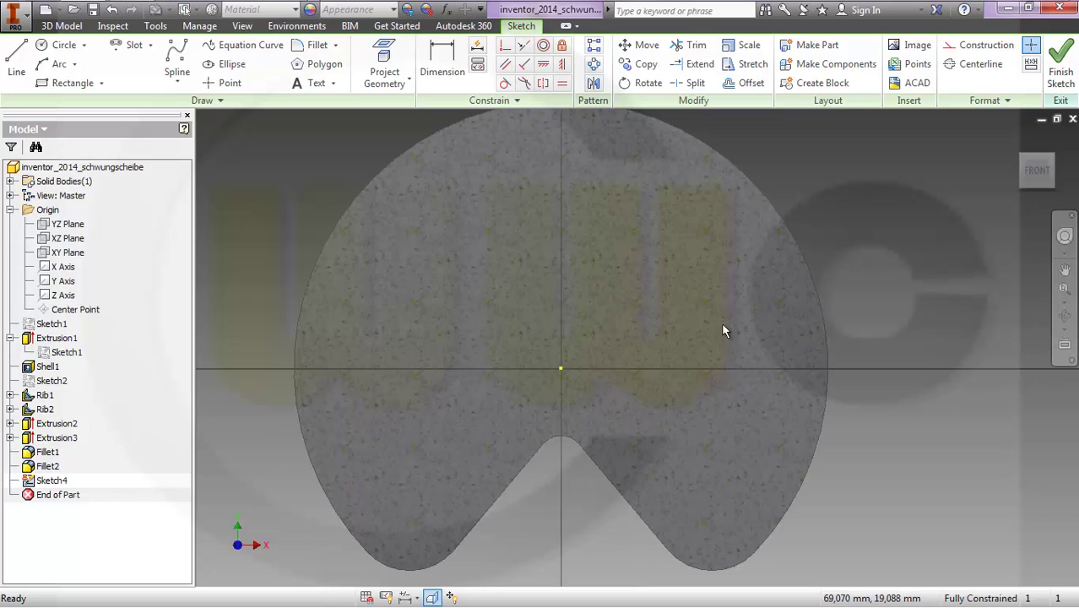
pyautogui.moveTo(663, 324); pyautogui.dragTo(668, 330, button='middle')
pyautogui.scroll(-1, 556, 318)
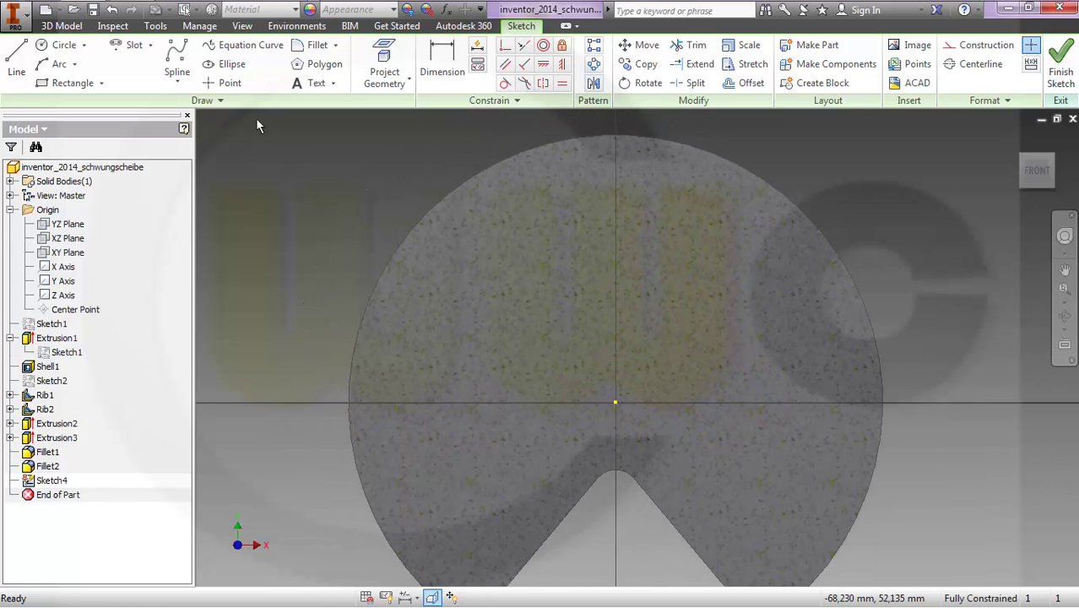
pyautogui.click(151, 47)
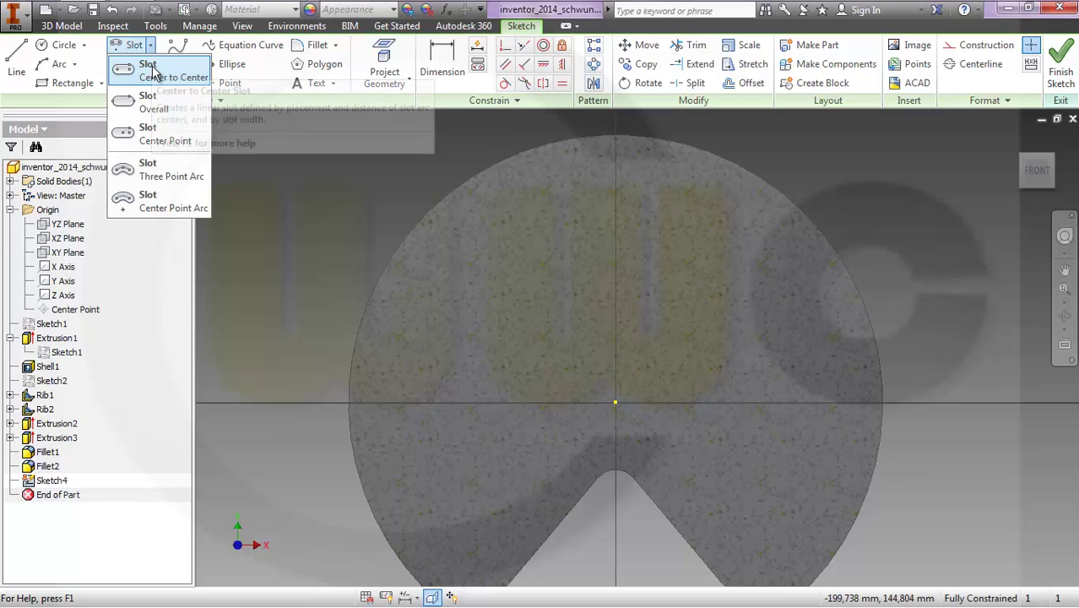
# Draw a center-point arc slot at the origin: radius 25.6/2, start 12°, sweep 24°, width 2.5 mm.
pyautogui.click(171, 211)
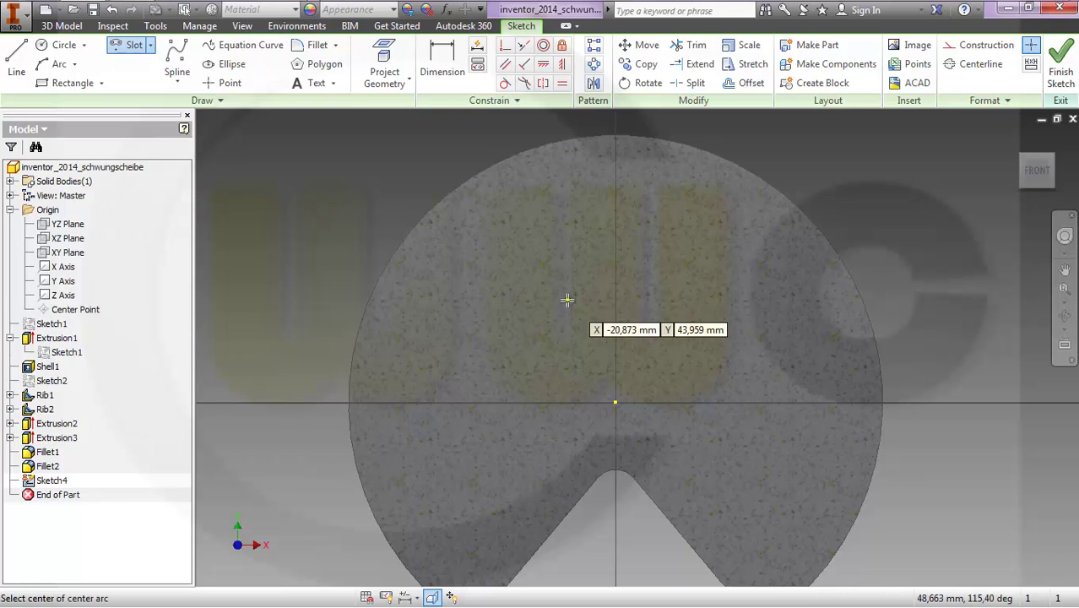
pyautogui.click(616, 403)
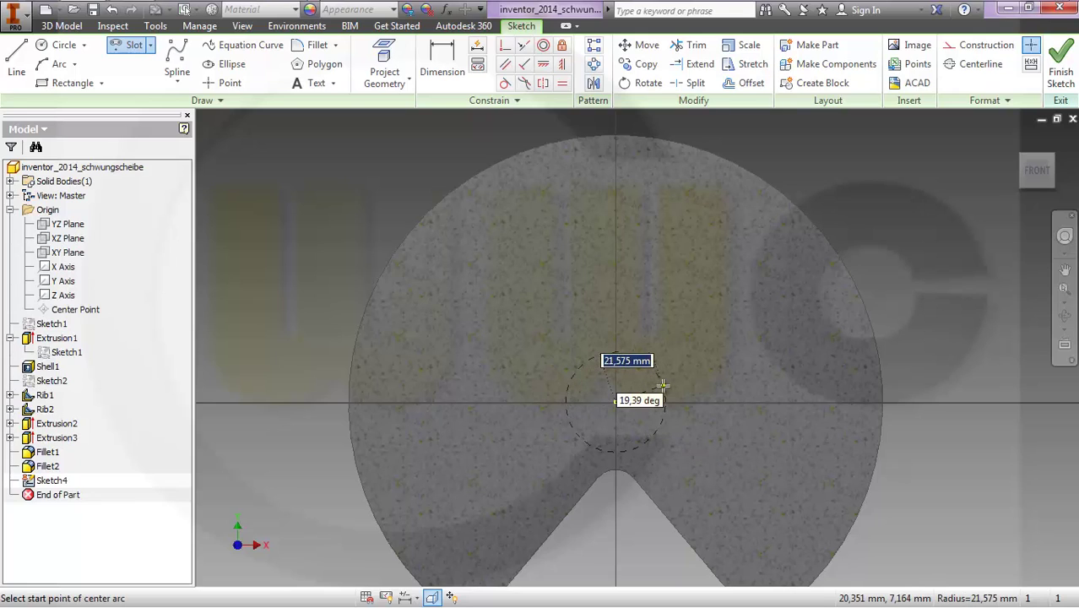
pyautogui.write('2')
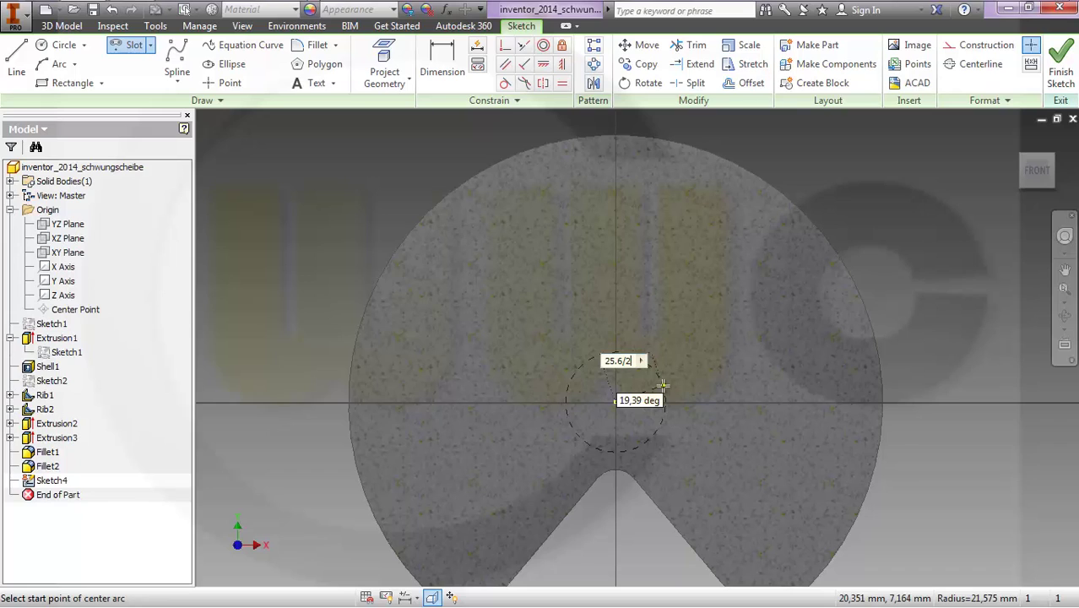
pyautogui.write('5.6/2')
pyautogui.press('Tab')
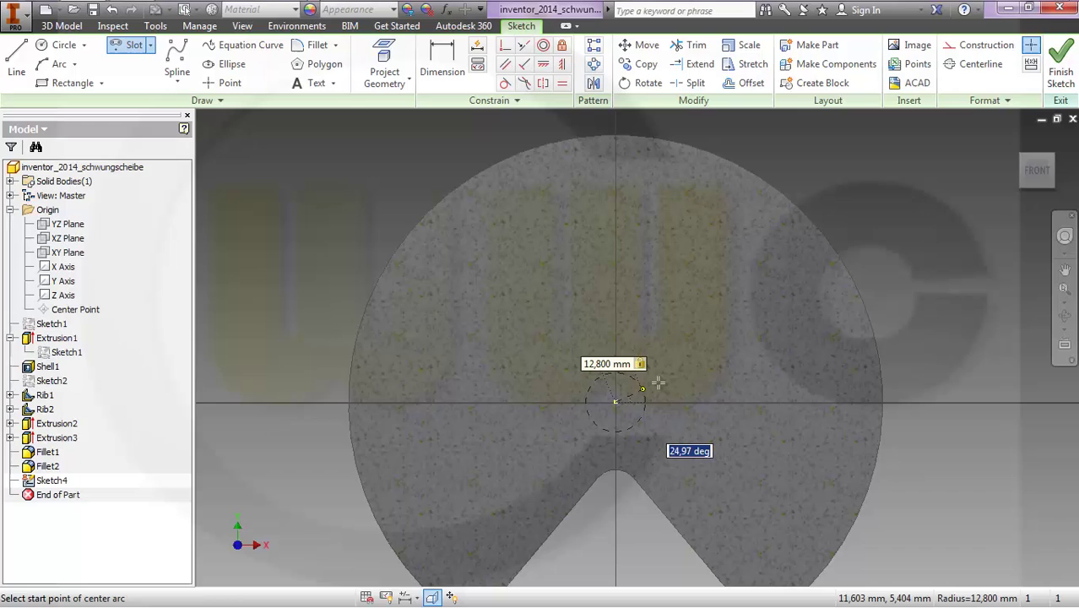
pyautogui.write('1')
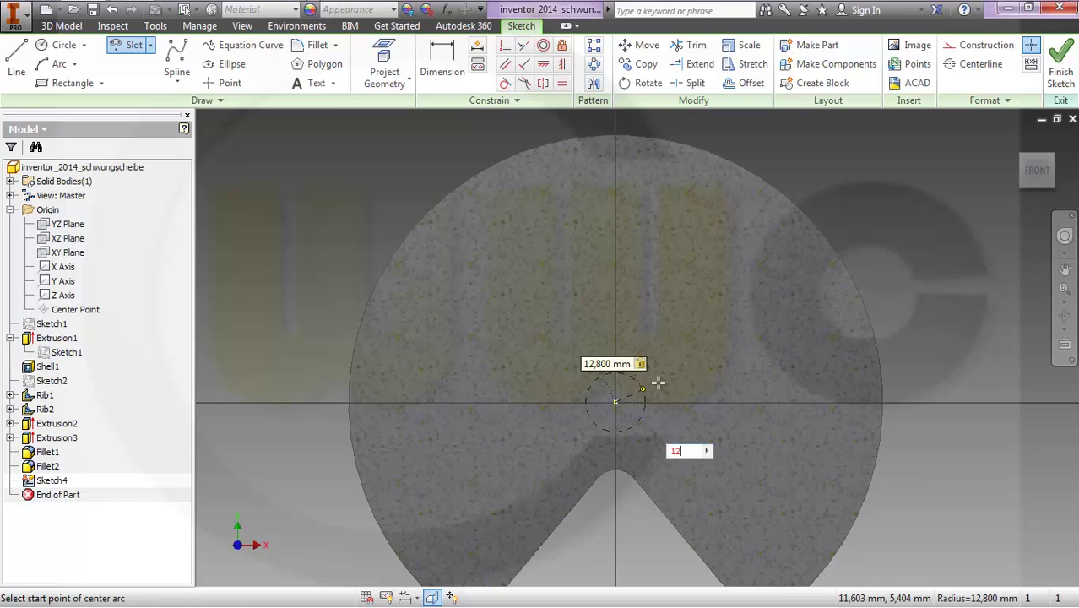
pyautogui.write('2')
pyautogui.press('Return')
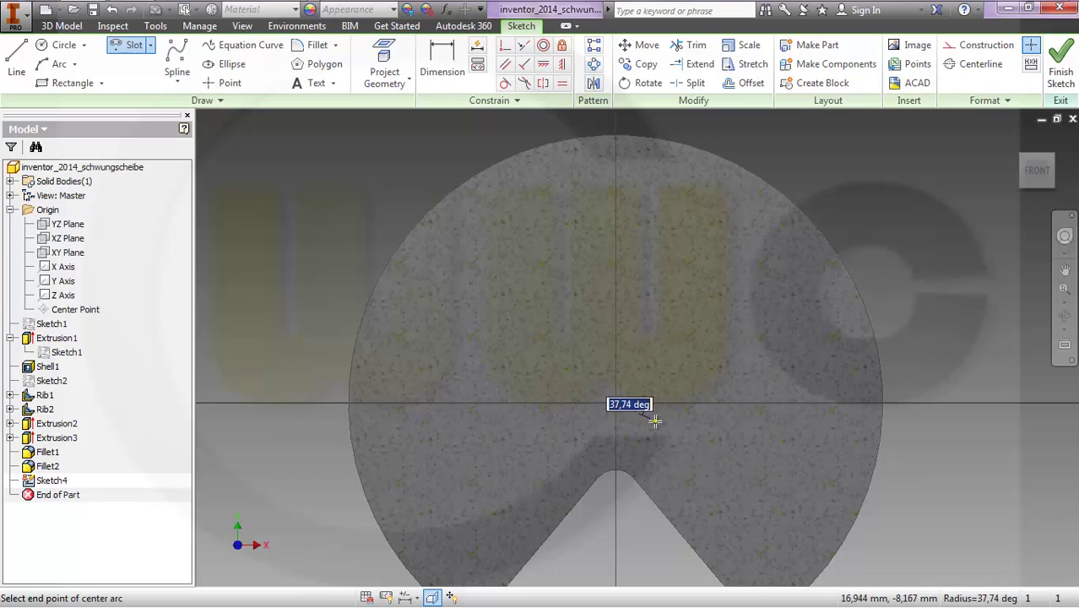
pyautogui.write('24')
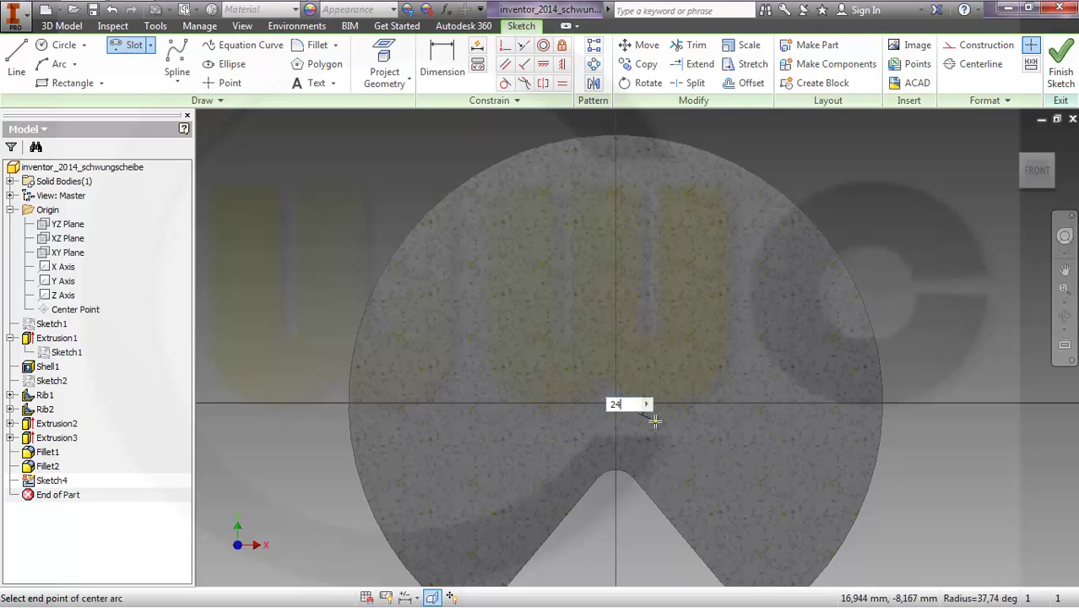
pyautogui.press('Return')
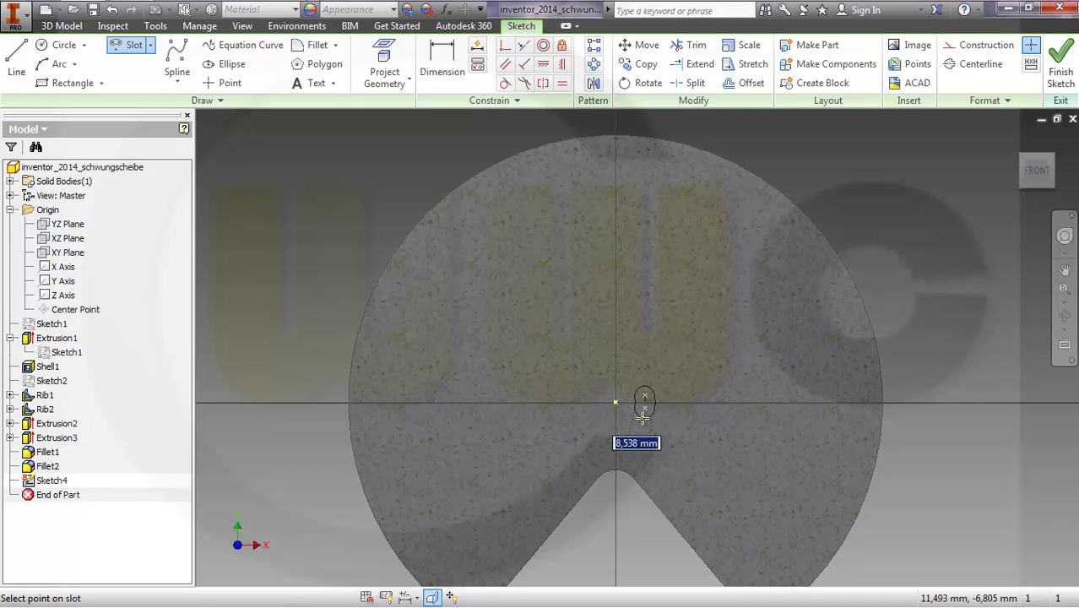
pyautogui.write('2.5')
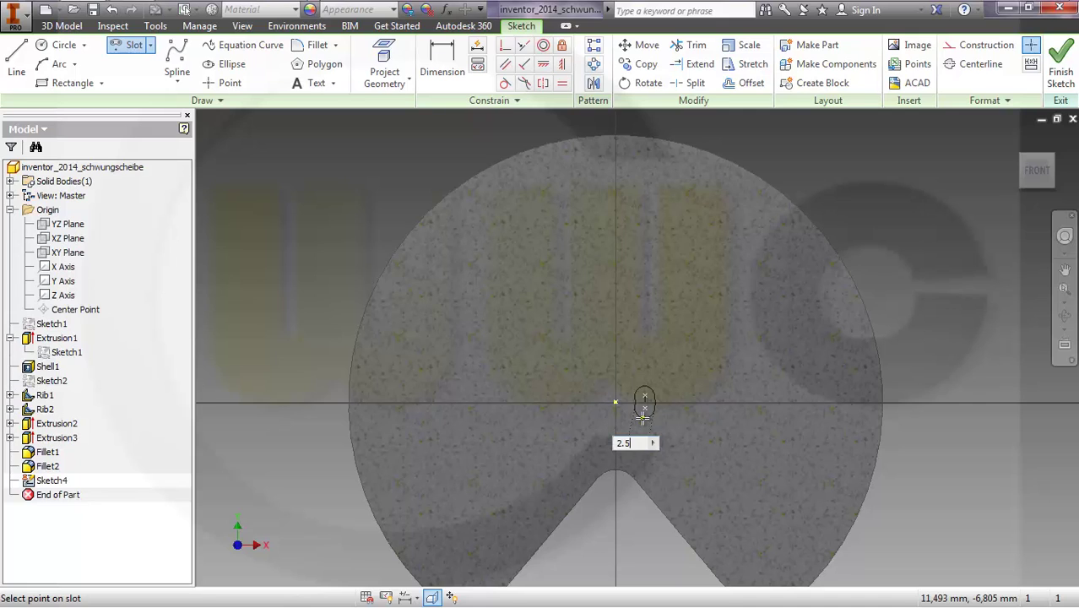
pyautogui.press('Return')
# Finish Sketch4 and bring up its context menu in the browser.
pyautogui.scroll(-2, 673, 420)
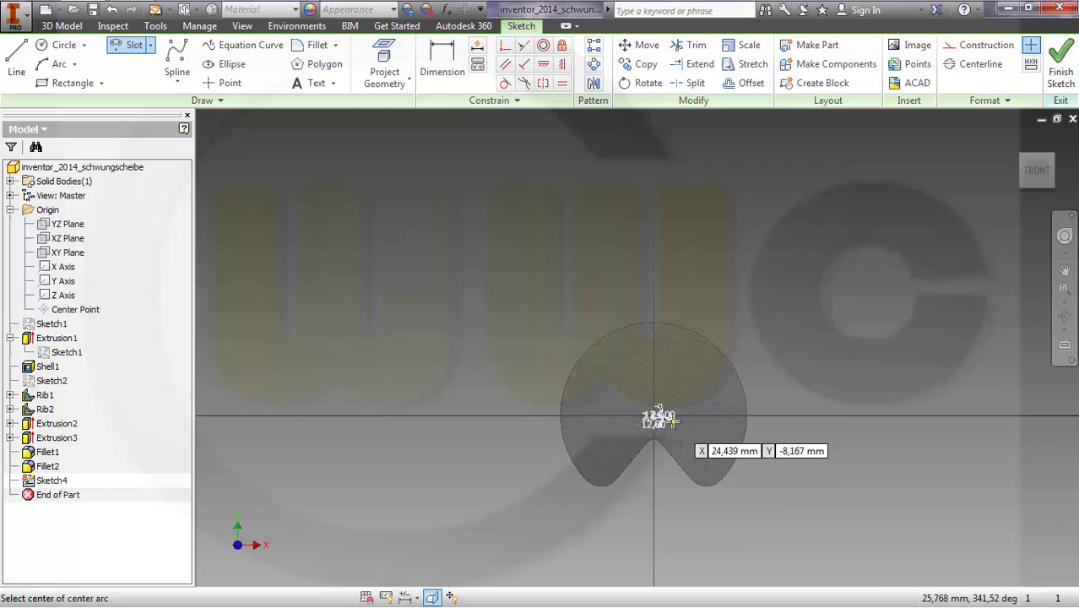
pyautogui.scroll(-3, 672, 420)
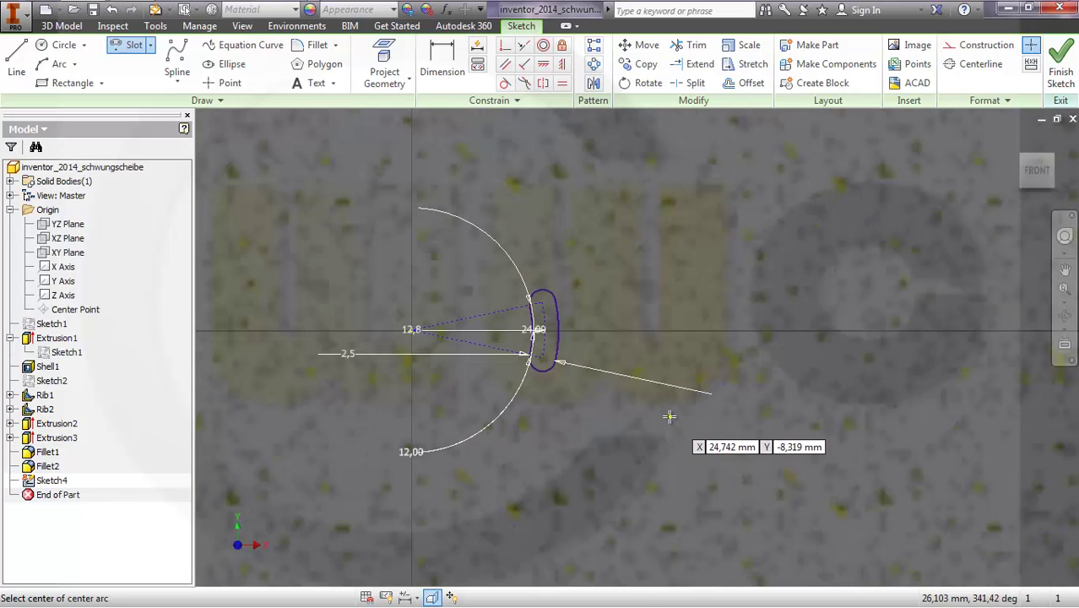
pyautogui.scroll(3, 667, 414)
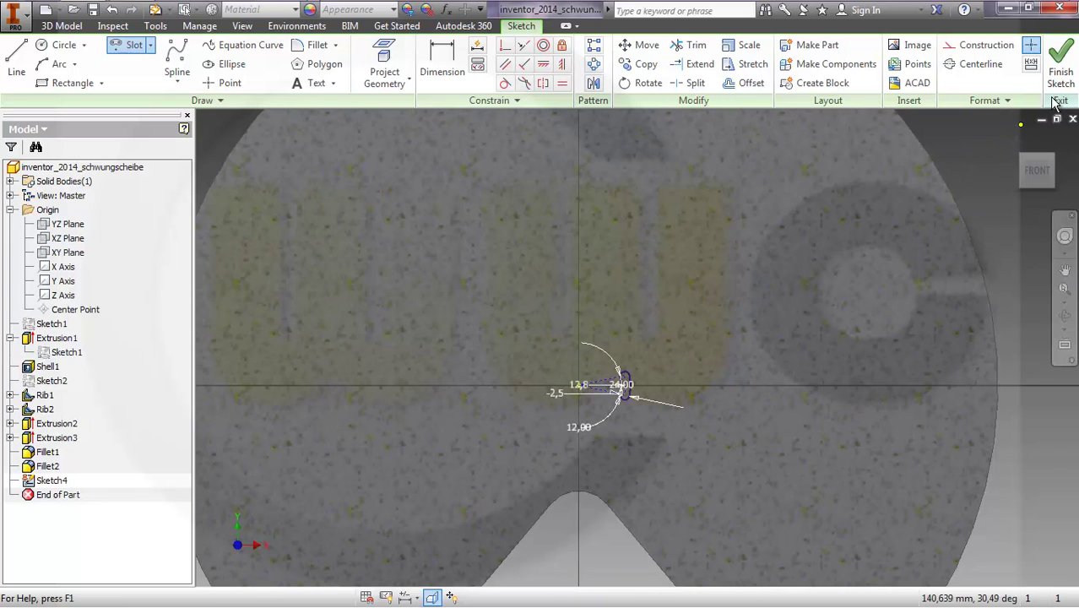
pyautogui.click(1061, 67)
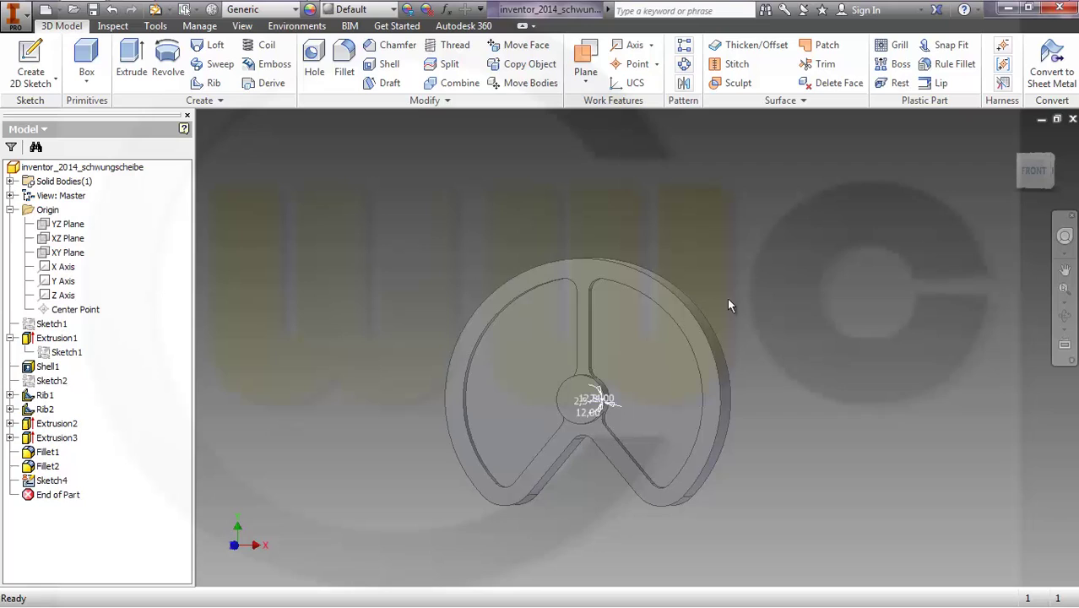
pyautogui.rightClick(51, 479)
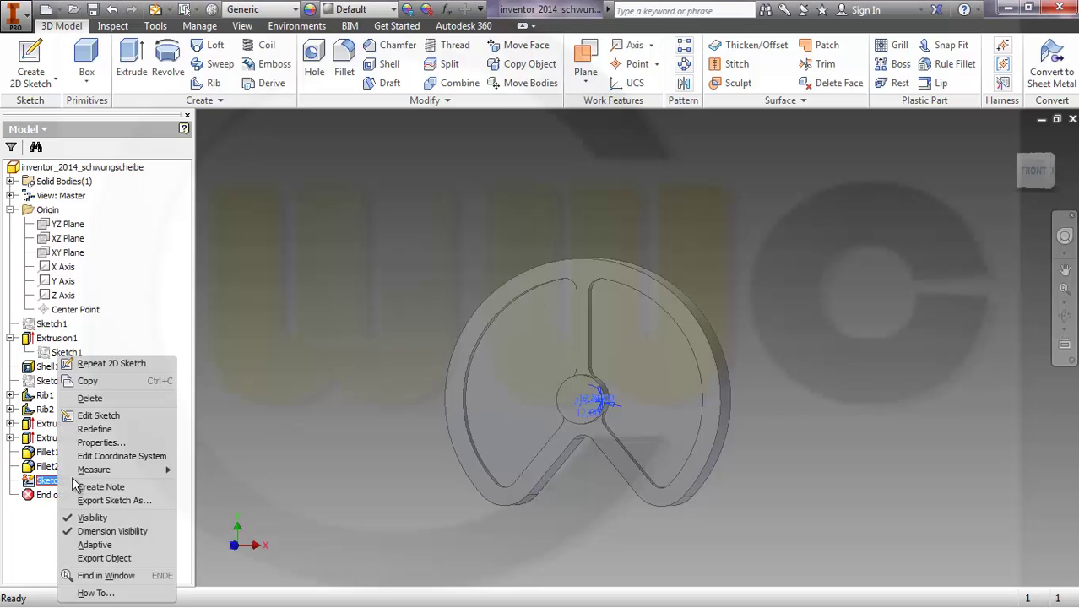
# Hide the sketch dimensions and cut the slot symmetrically through all as Extrusion4.
pyautogui.click(128, 532)
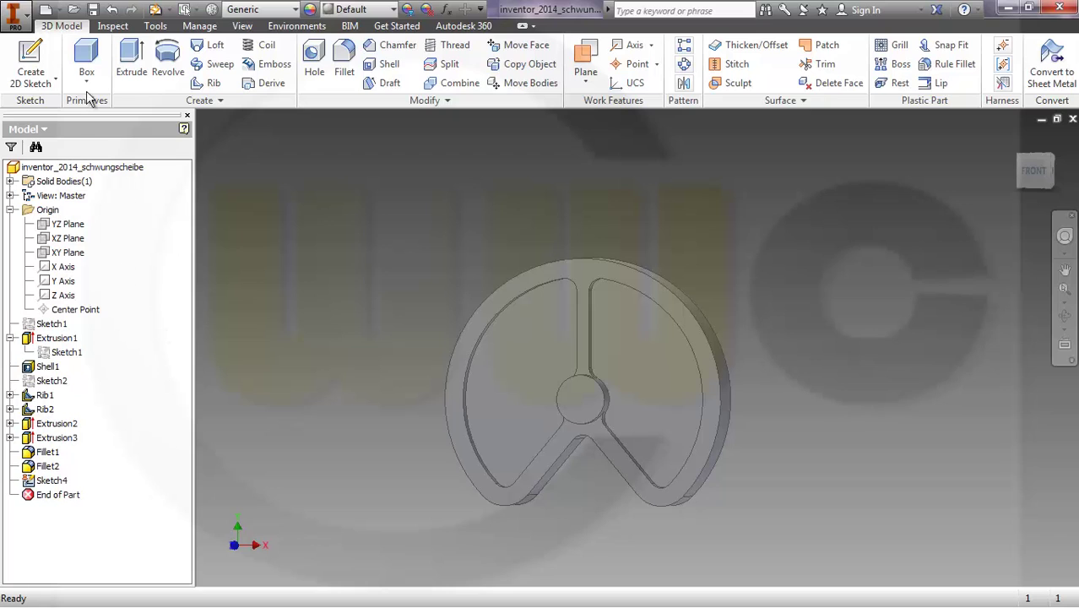
pyautogui.click(131, 57)
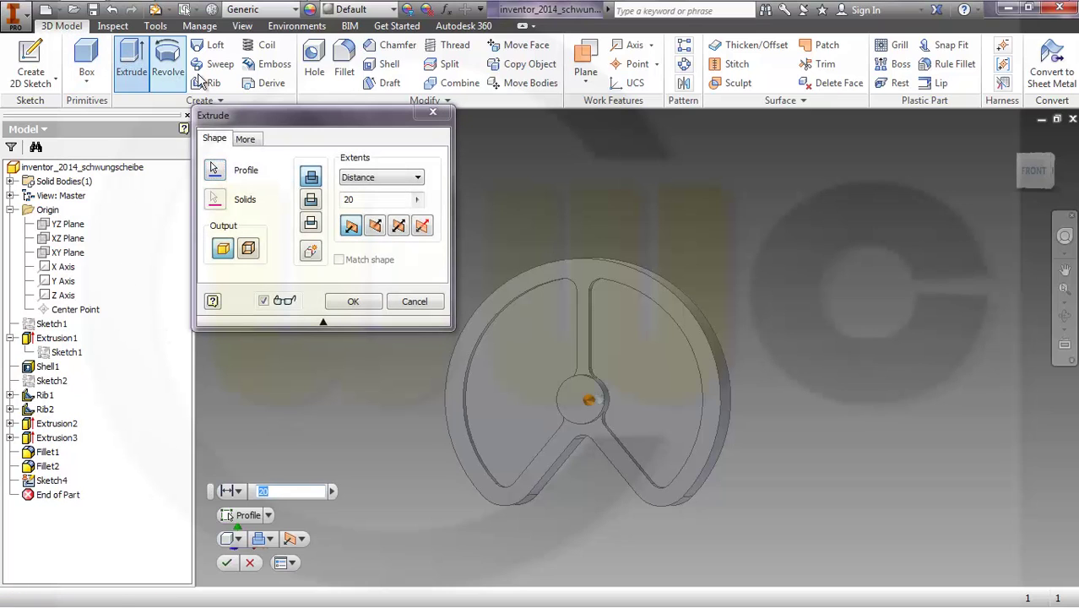
pyautogui.click(417, 177)
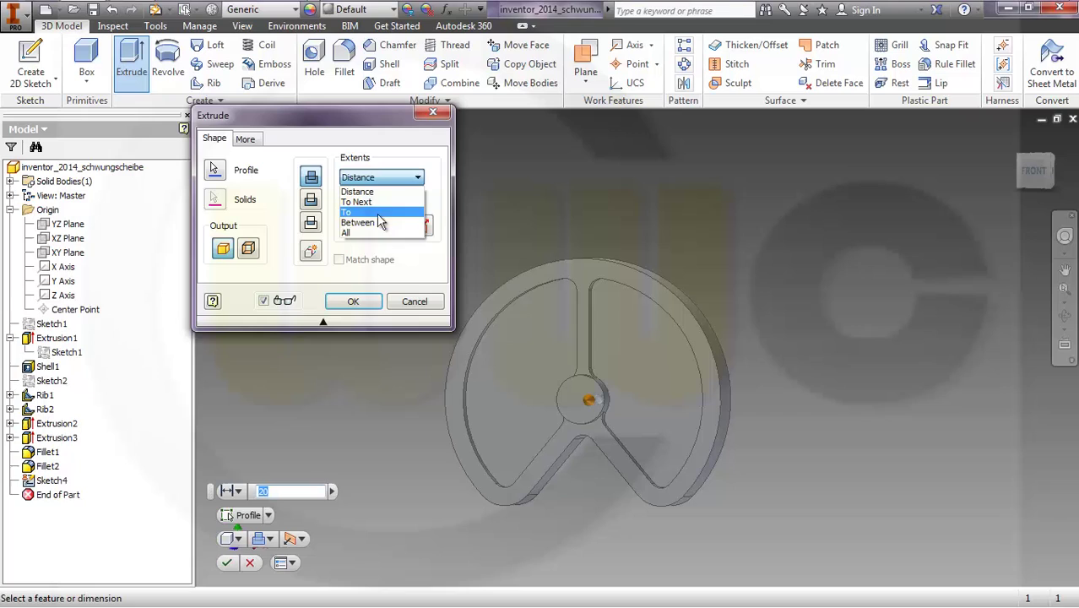
pyautogui.click(359, 233)
pyautogui.click(399, 228)
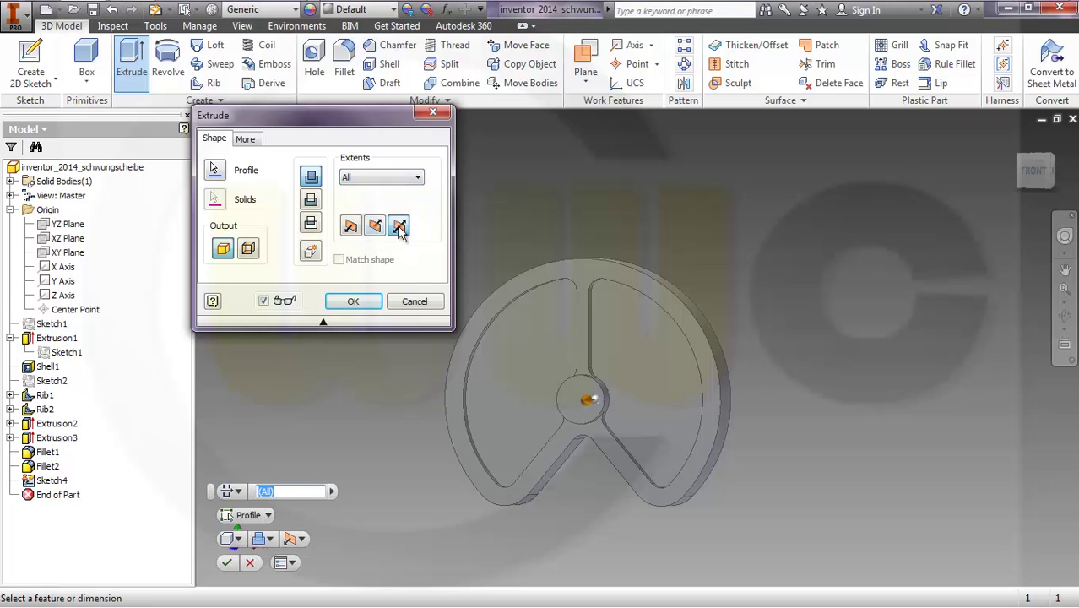
pyautogui.click(310, 201)
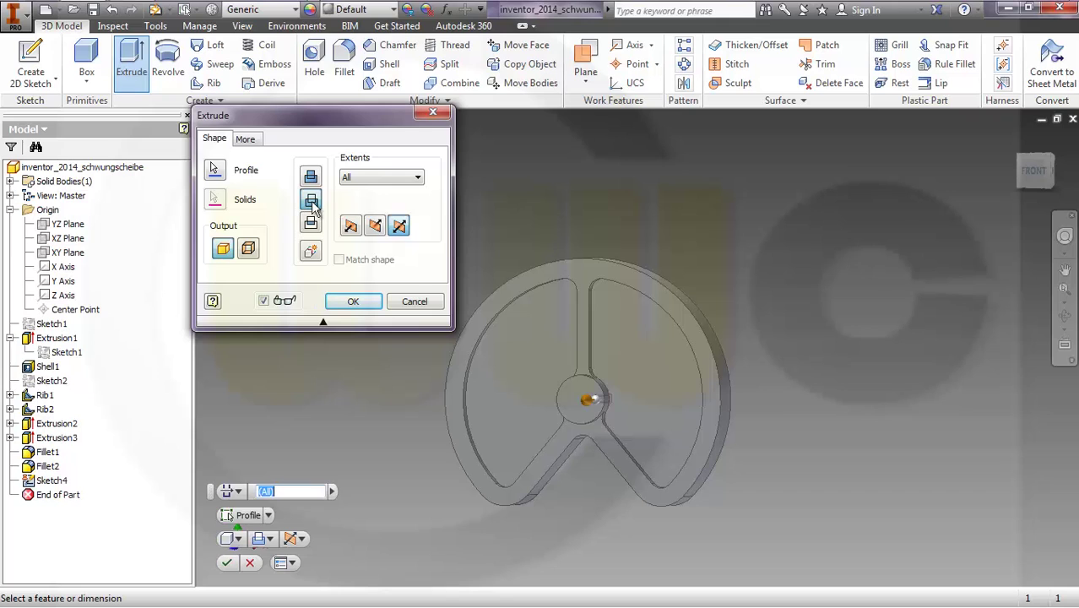
pyautogui.click(215, 170)
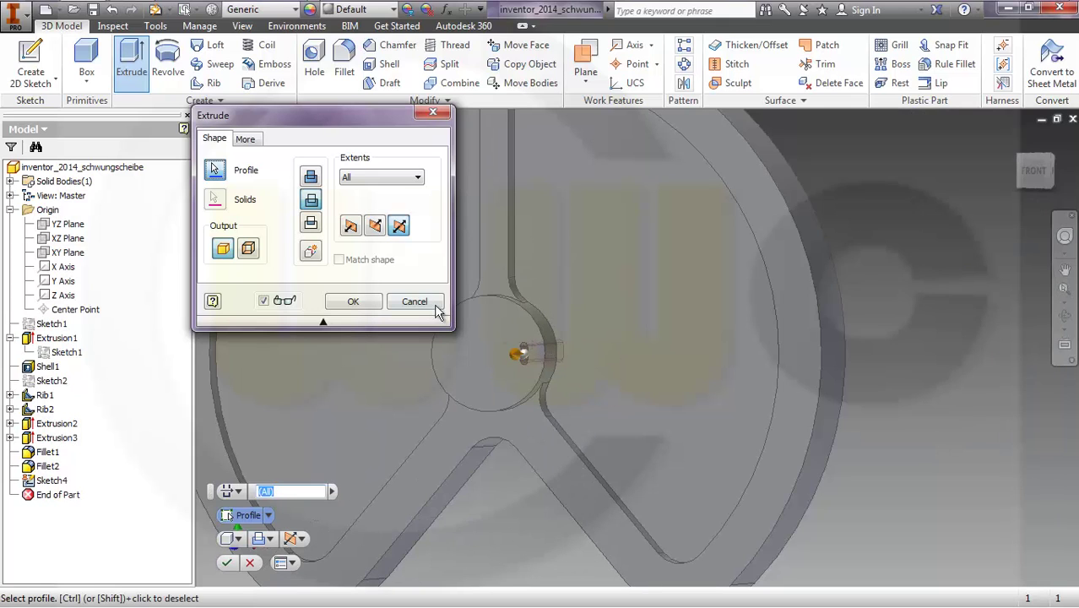
pyautogui.click(353, 302)
pyautogui.press('F4')
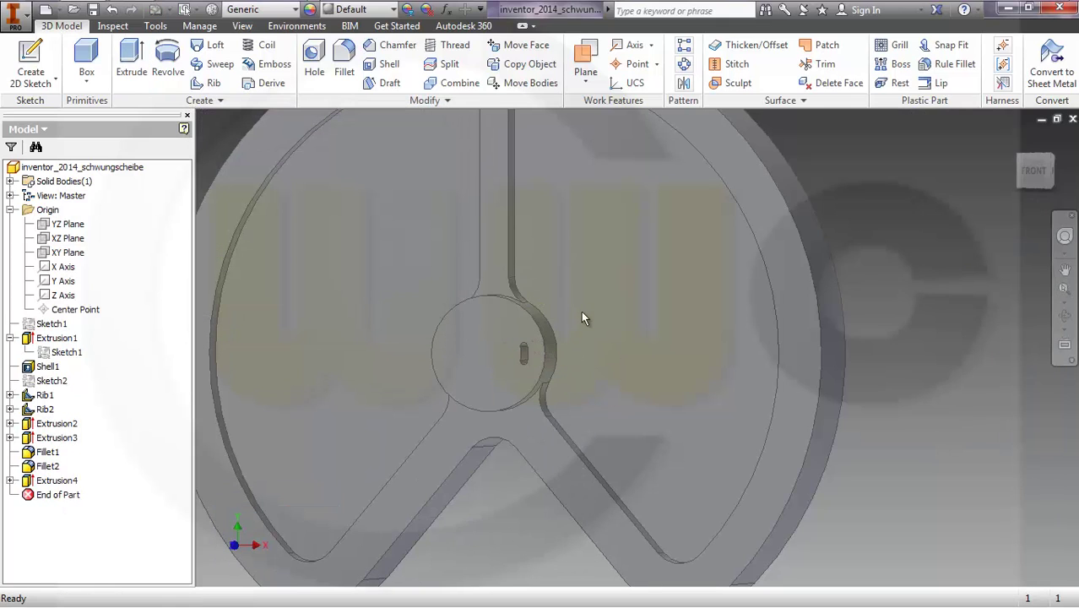
pyautogui.moveTo(581, 324); pyautogui.dragTo(612, 319)
pyautogui.press('Escape')
pyautogui.moveTo(581, 313); pyautogui.dragTo(644, 309, button='middle')
pyautogui.scroll(-3, 644, 310)
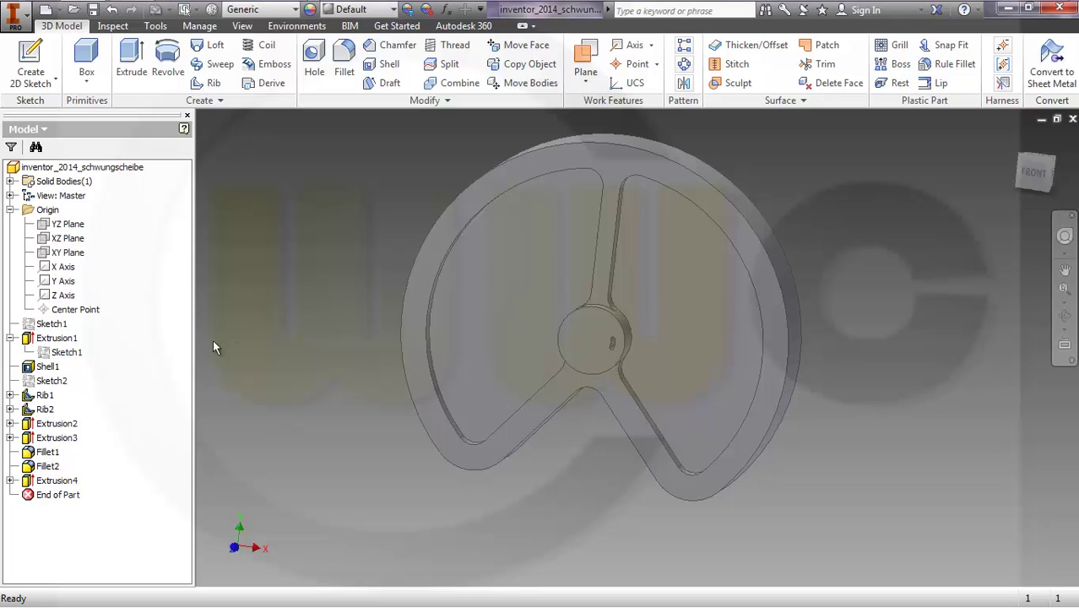
# Pattern Extrusion4 around the Z Axis with 6 occurrences.
pyautogui.click(684, 71)
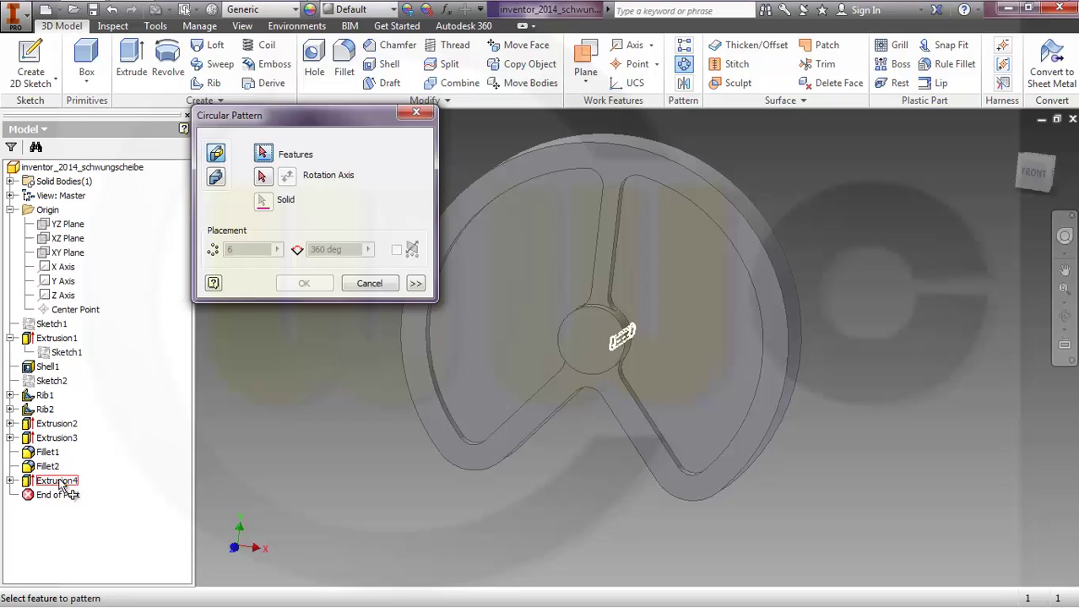
pyautogui.click(59, 481)
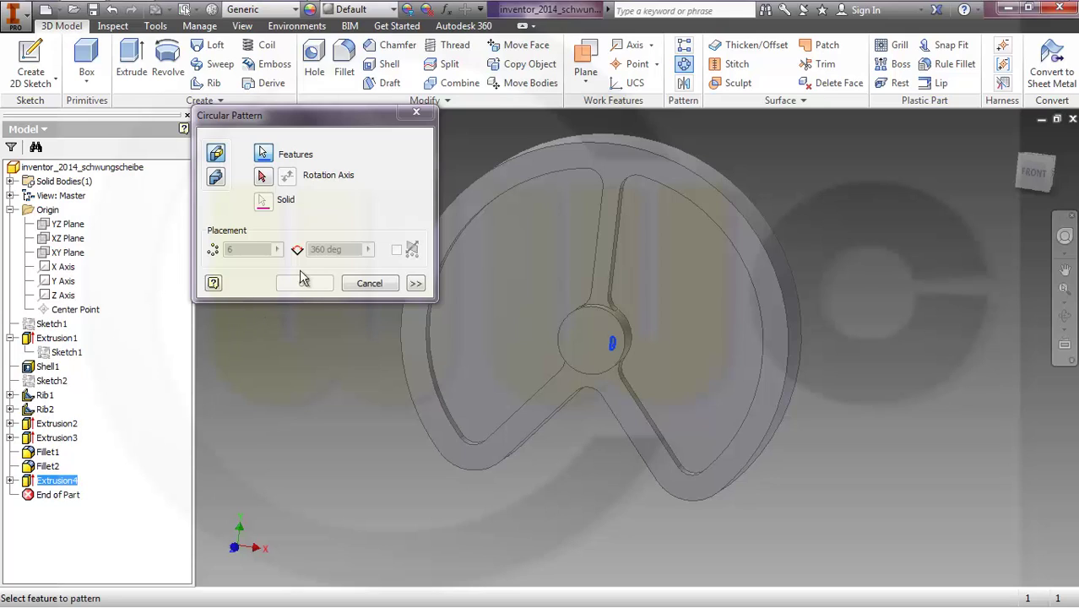
pyautogui.click(264, 178)
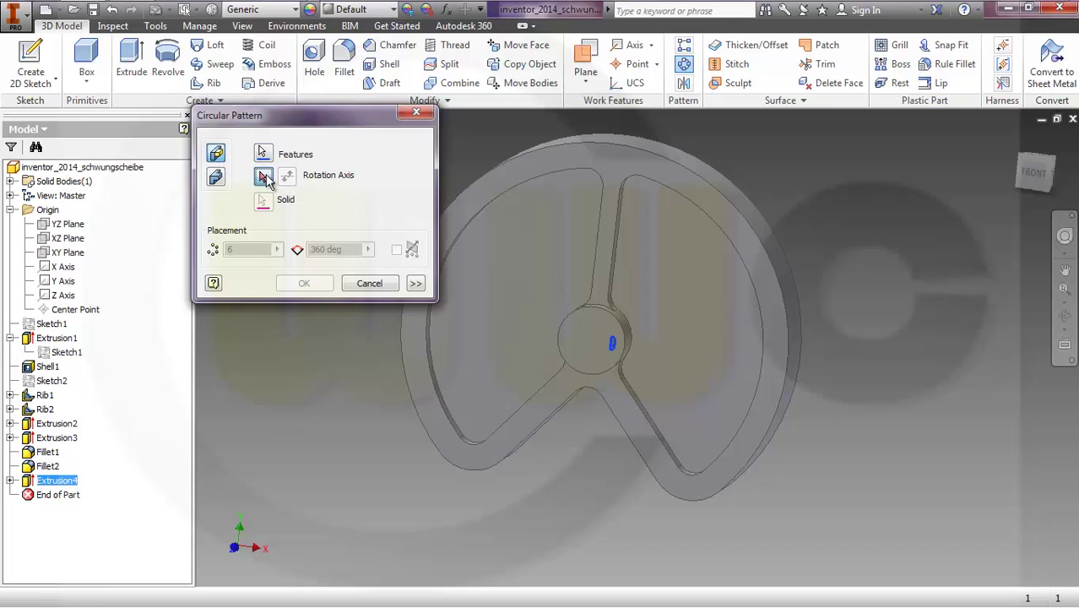
pyautogui.click(64, 296)
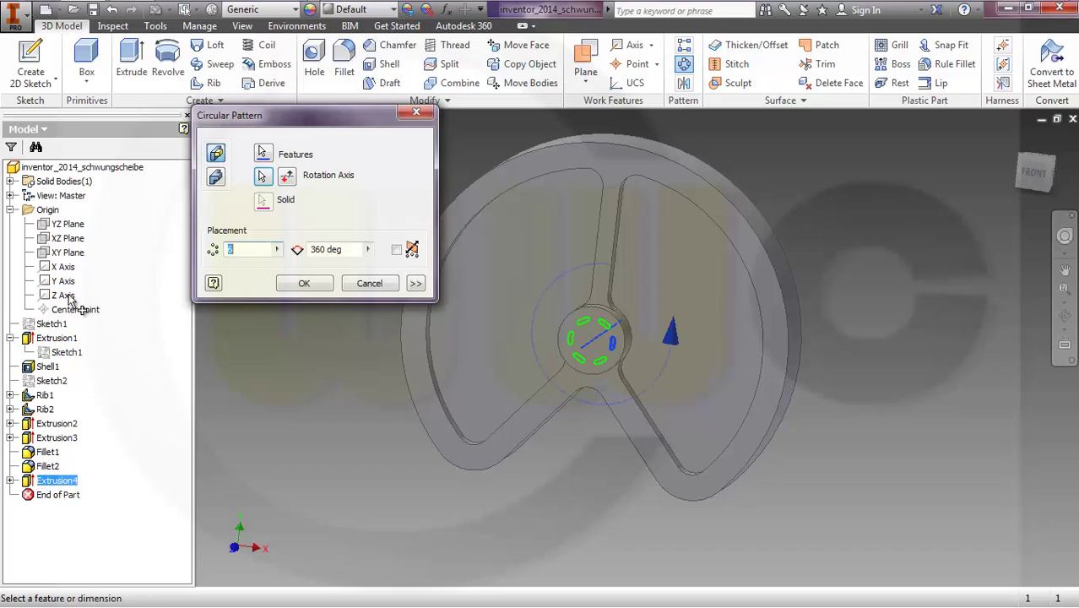
pyautogui.click(229, 246)
pyautogui.doubleClick(229, 247)
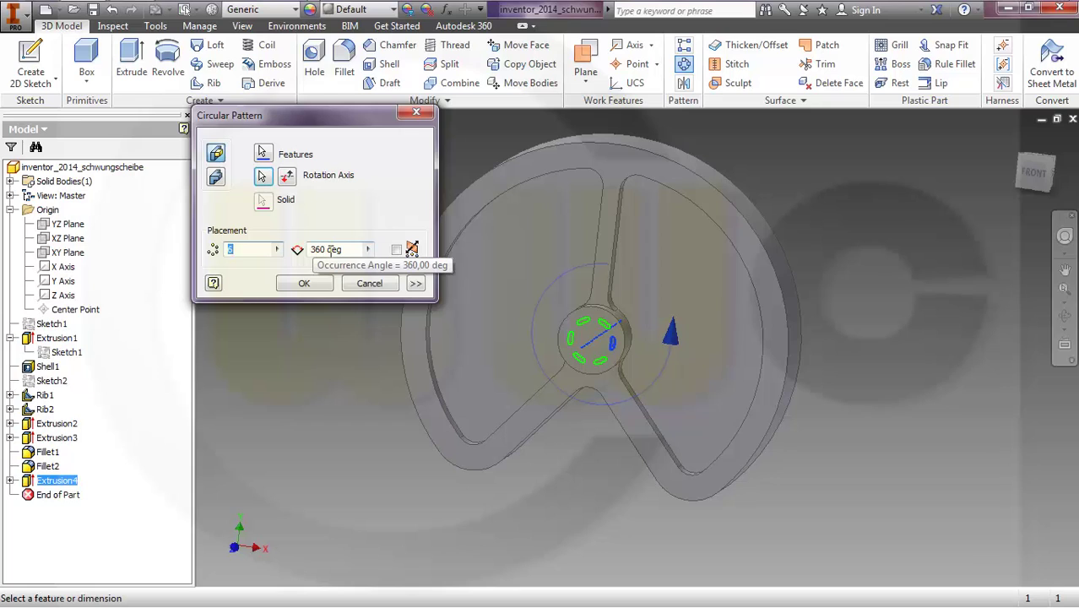
pyautogui.click(304, 284)
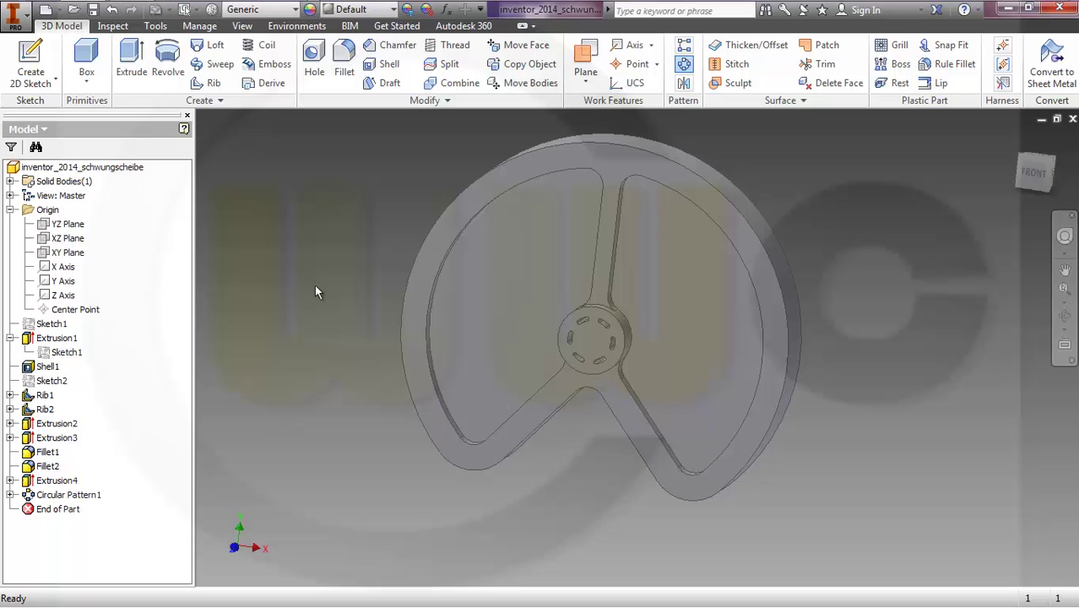
pyautogui.keyDown('shift'); pyautogui.moveTo(372, 311); pyautogui.dragTo(486, 334, button='middle'); pyautogui.keyUp('shift')
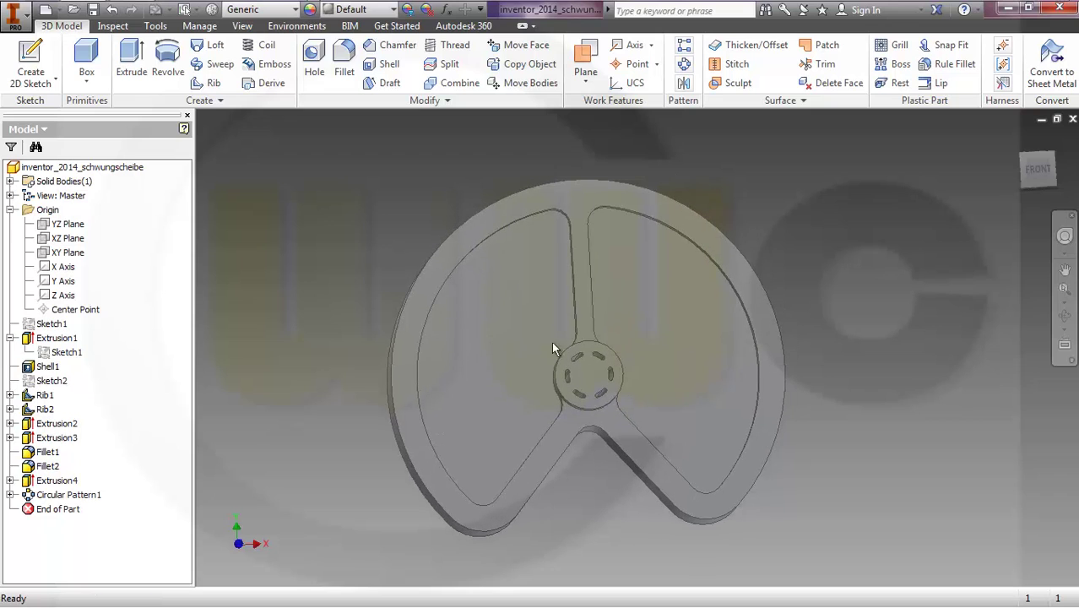
pyautogui.keyDown('shift'); pyautogui.moveTo(559, 354); pyautogui.dragTo(573, 370, button='middle'); pyautogui.keyUp('shift')
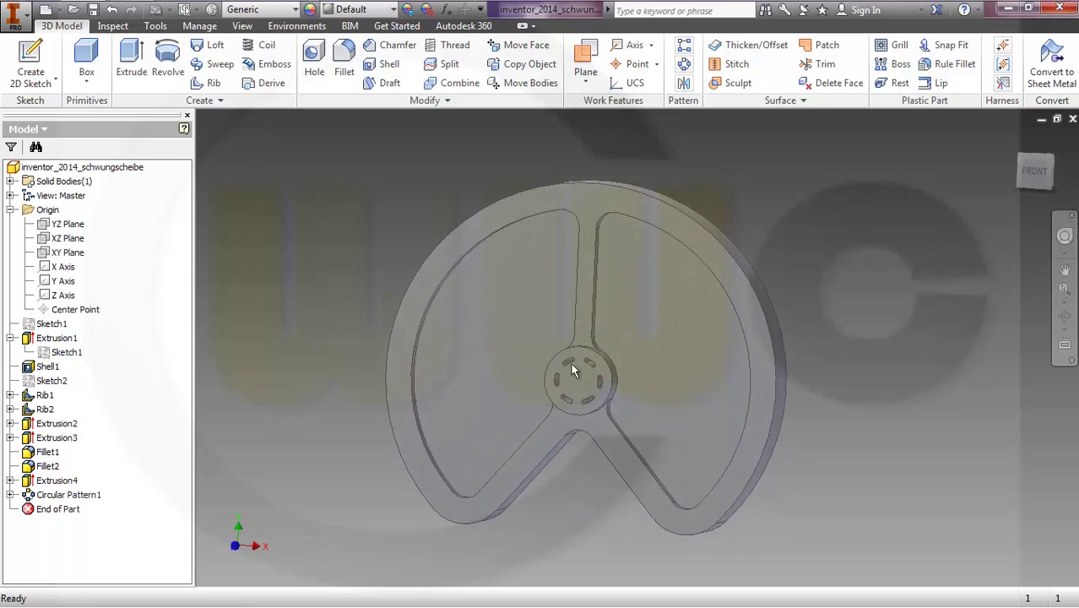
# Start Sketch5 on the XY Plane and pan to centre the flywheel.
pyautogui.click(57, 80)
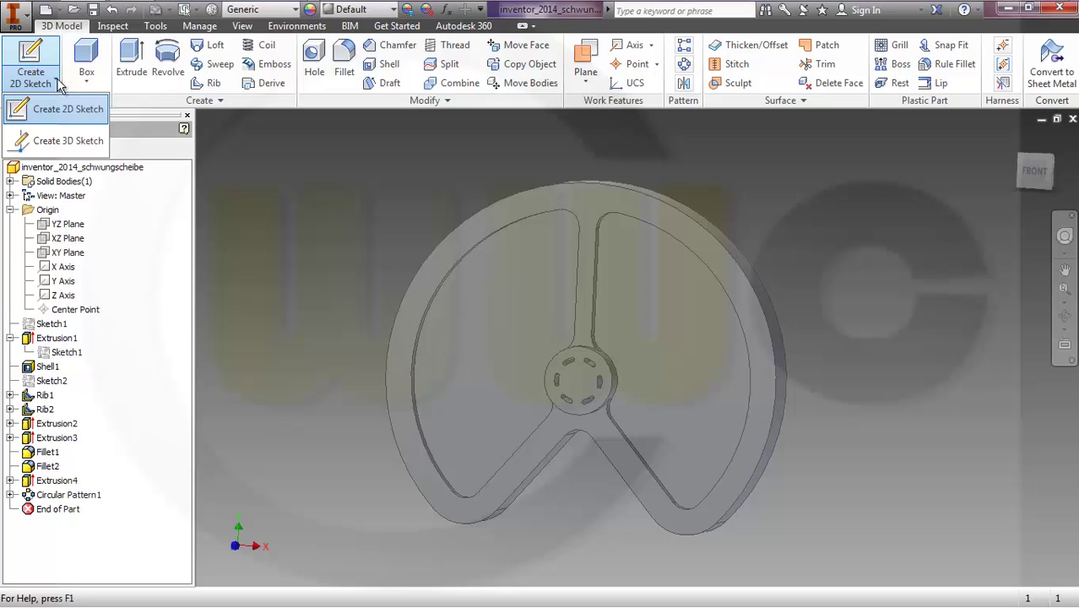
pyautogui.click(75, 257)
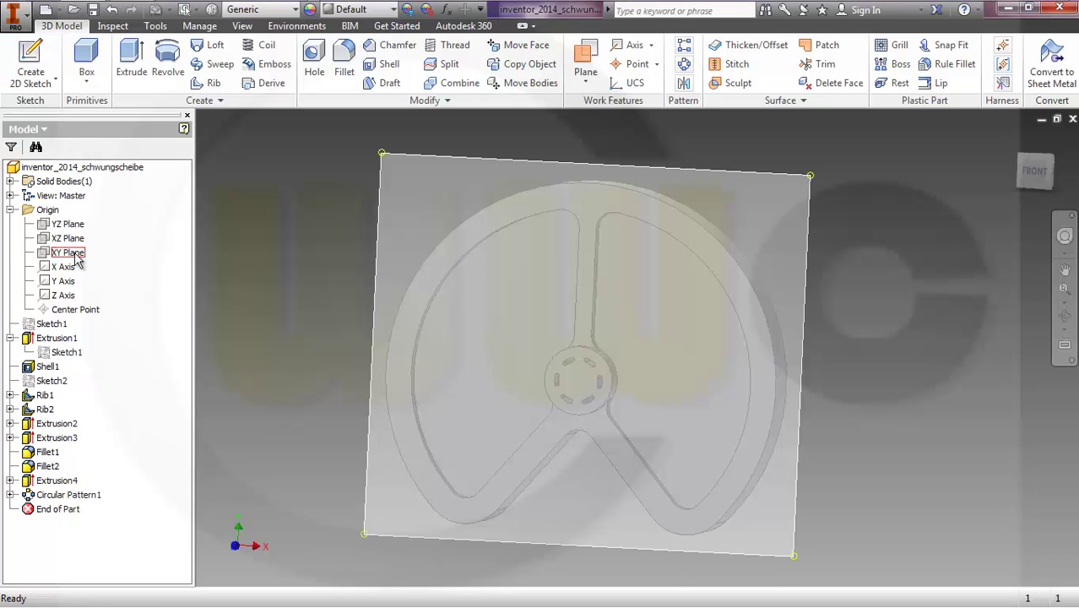
pyautogui.click(30, 61)
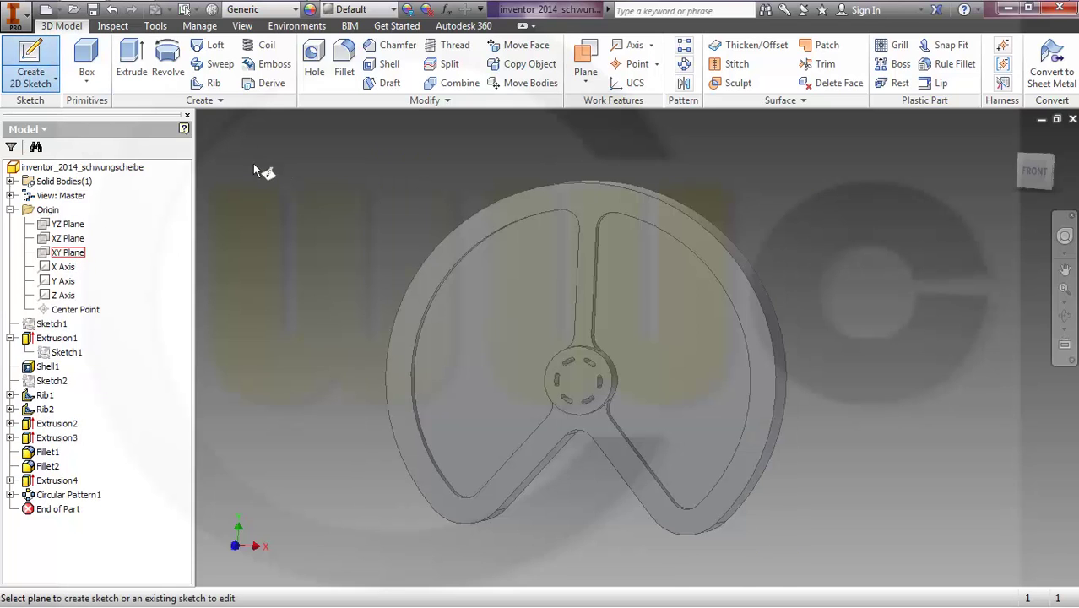
pyautogui.click(85, 253)
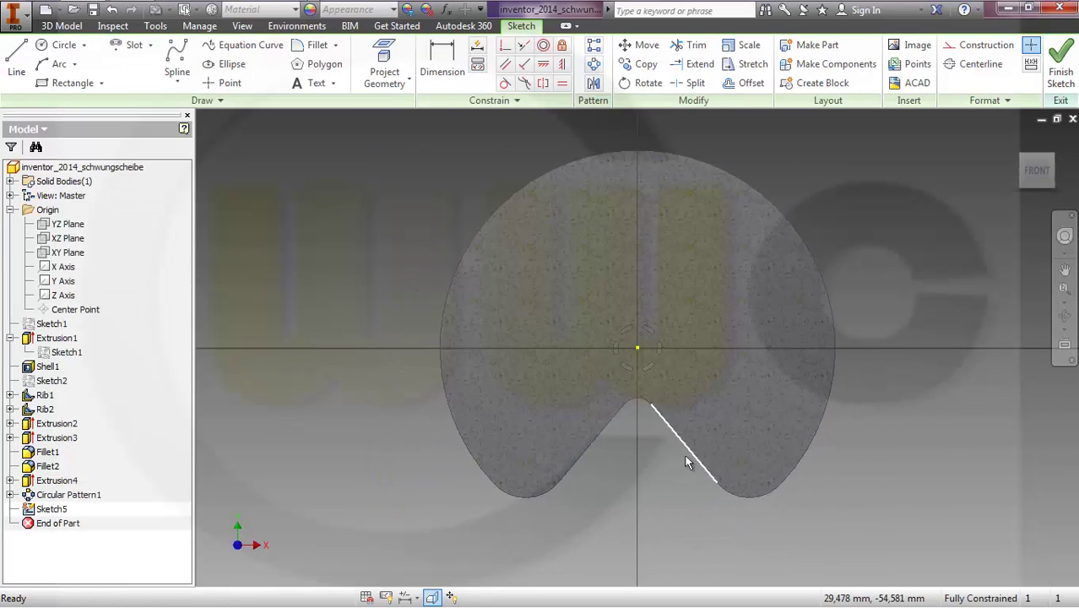
pyautogui.moveTo(686, 462)
pyautogui.mouseDown(button='middle')
pyautogui.moveTo(634, 479)
pyautogui.moveTo(590, 518)
pyautogui.mouseUp(button='middle')
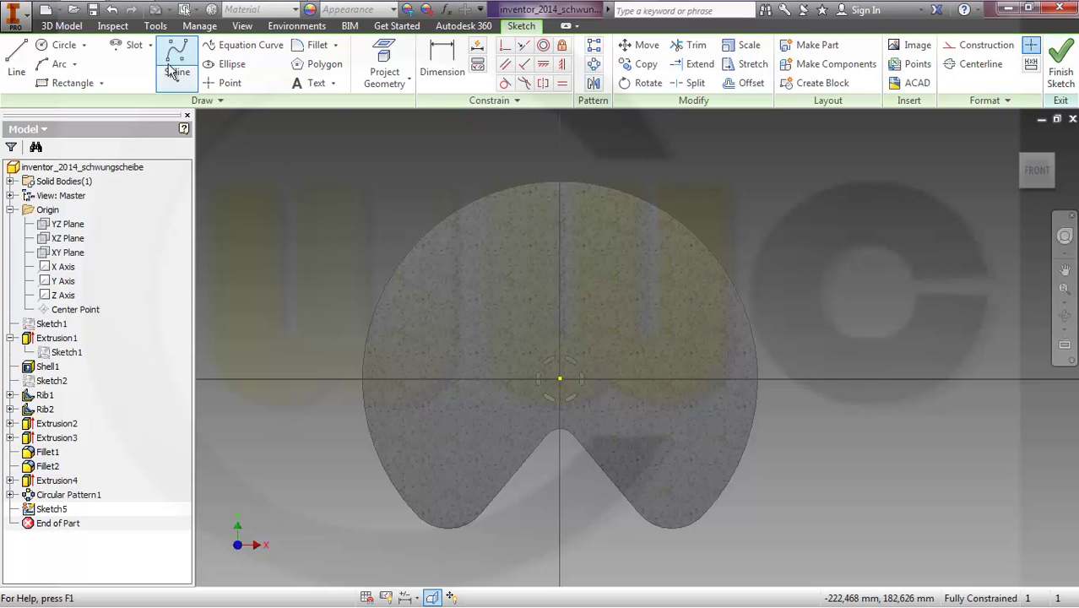
# Draw a 20 mm wide arc slot centred at the origin on a 70 mm radius.
pyautogui.click(136, 47)
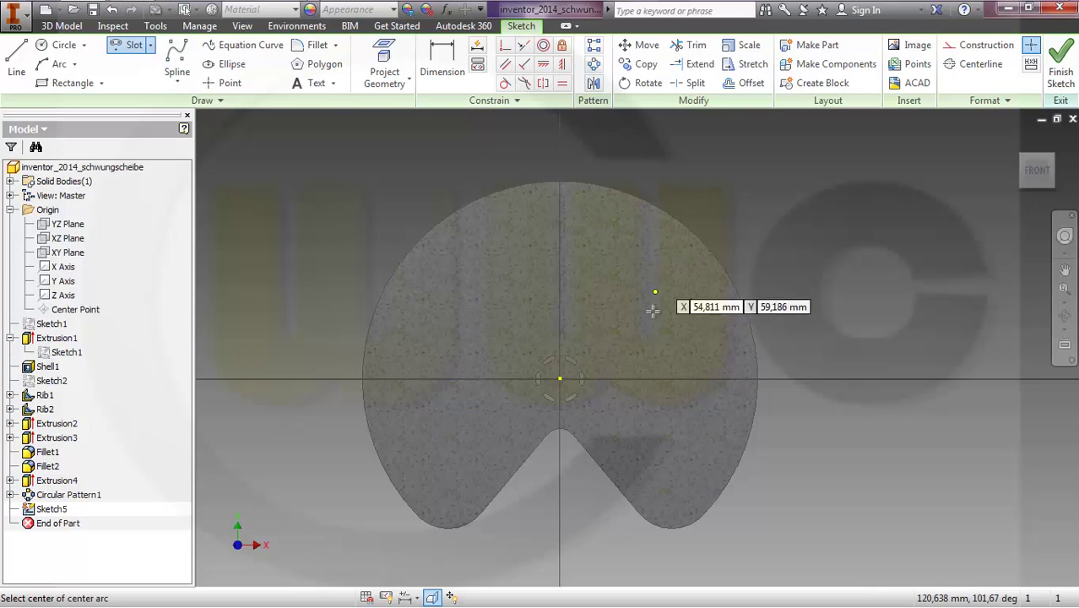
pyautogui.click(561, 378)
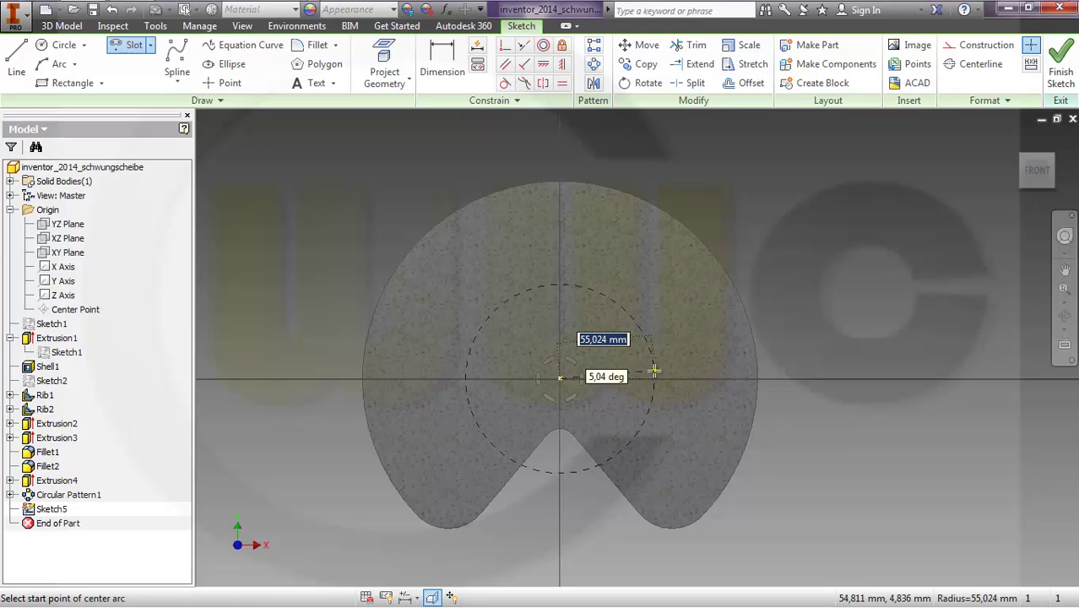
pyautogui.write('70')
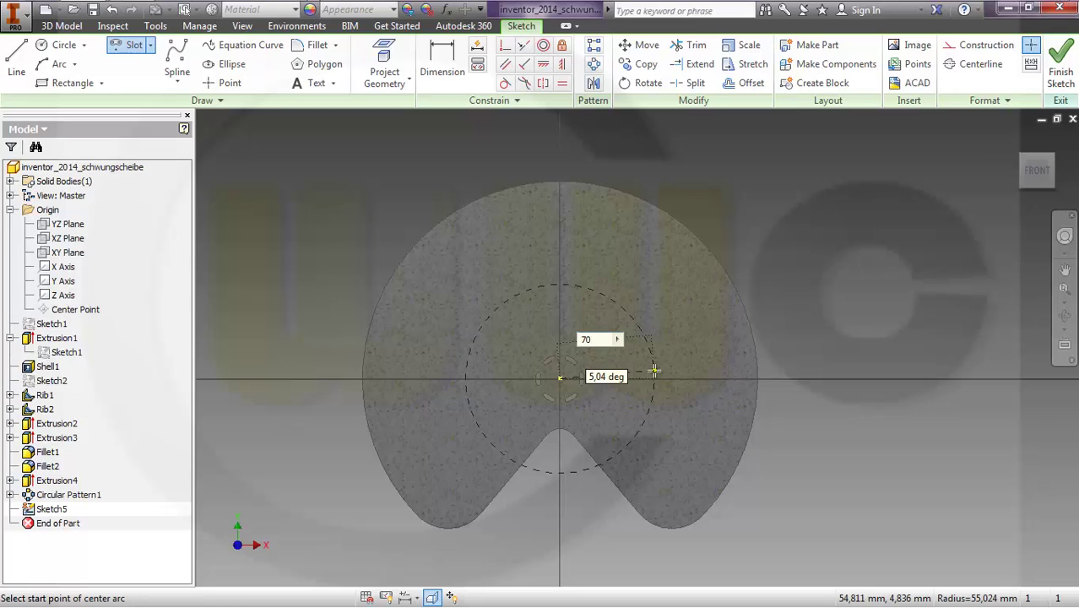
pyautogui.press('Tab')
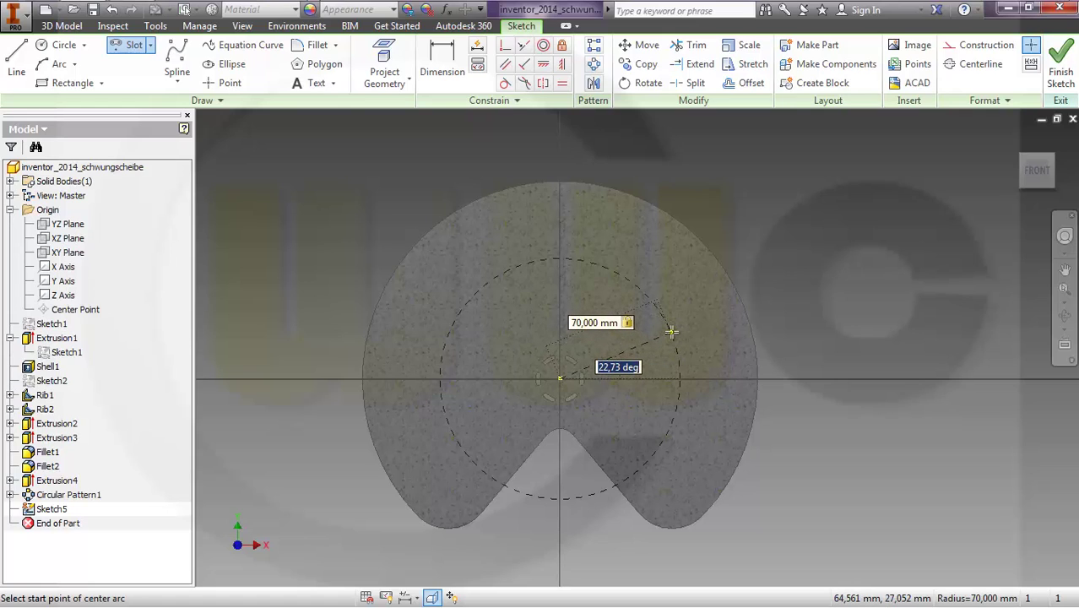
pyautogui.click(672, 332)
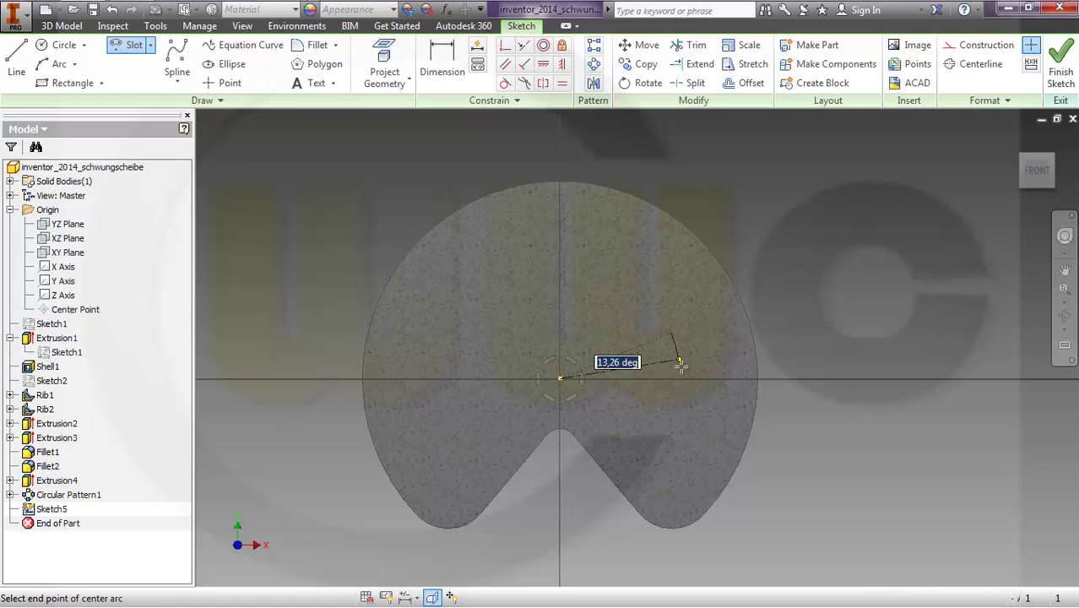
pyautogui.click(671, 424)
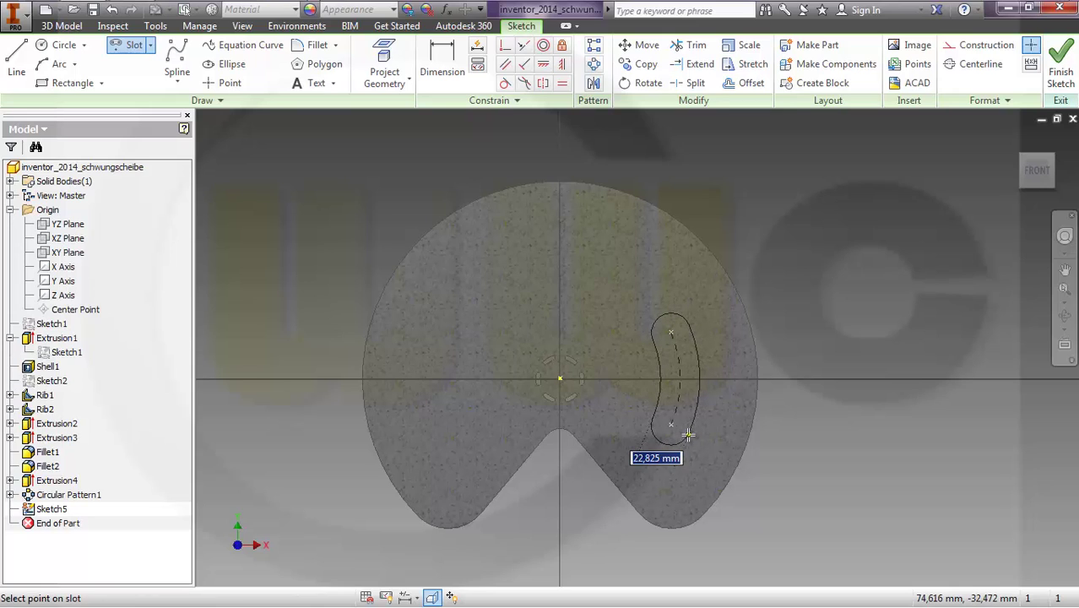
pyautogui.write('20')
pyautogui.press('Return')
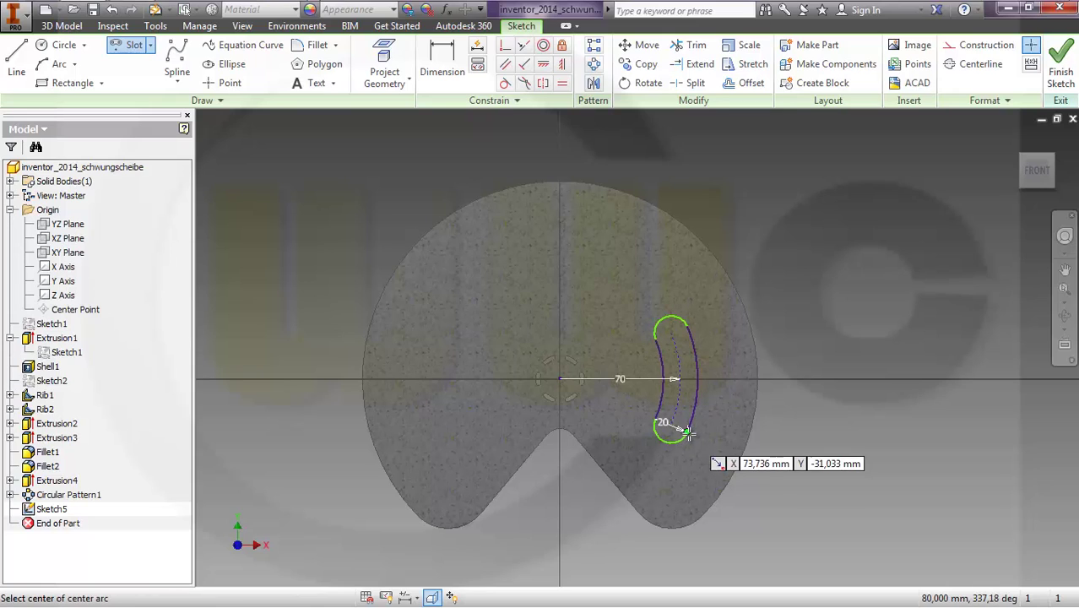
# Constrain the slot's two end-arc centres to be vertically aligned.
pyautogui.click(563, 64)
pyautogui.click(671, 332)
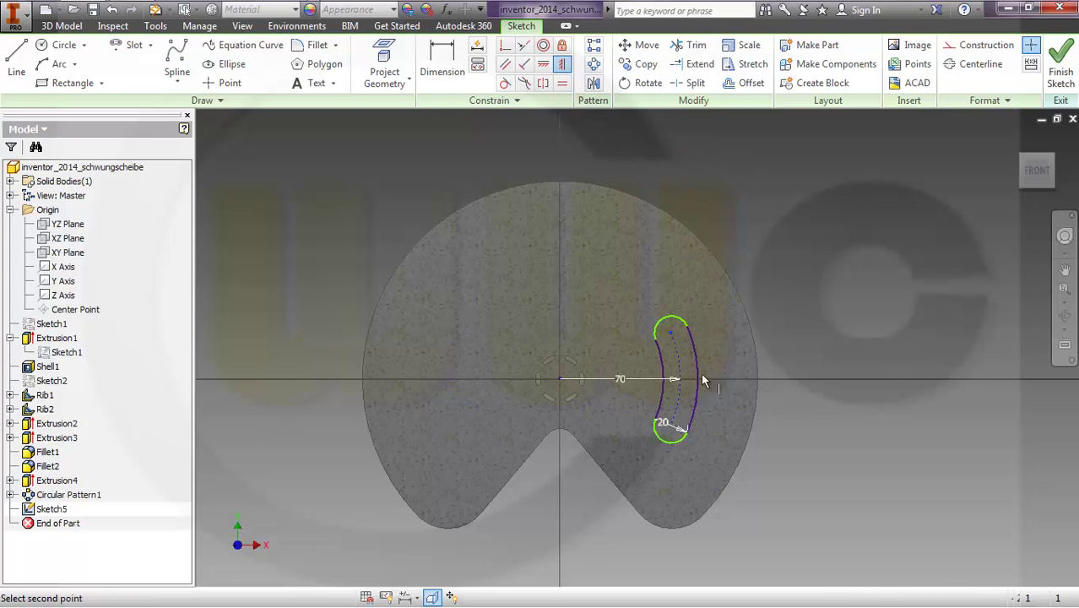
pyautogui.click(673, 429)
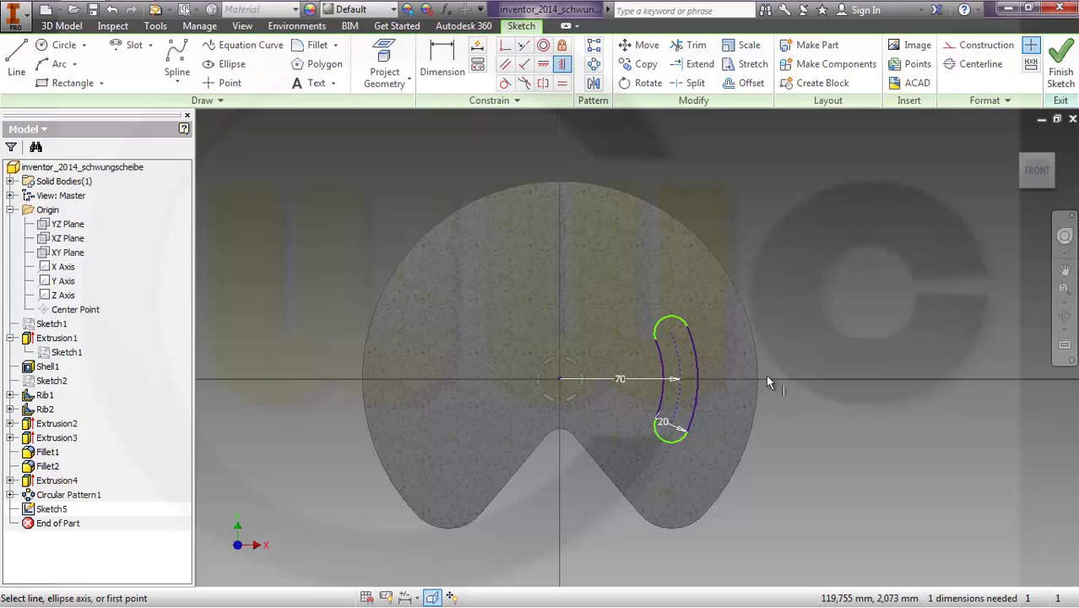
# Dimension the vertical gap between the slot's arc centres as 40 mm and finish Sketch5.
pyautogui.click(442, 68)
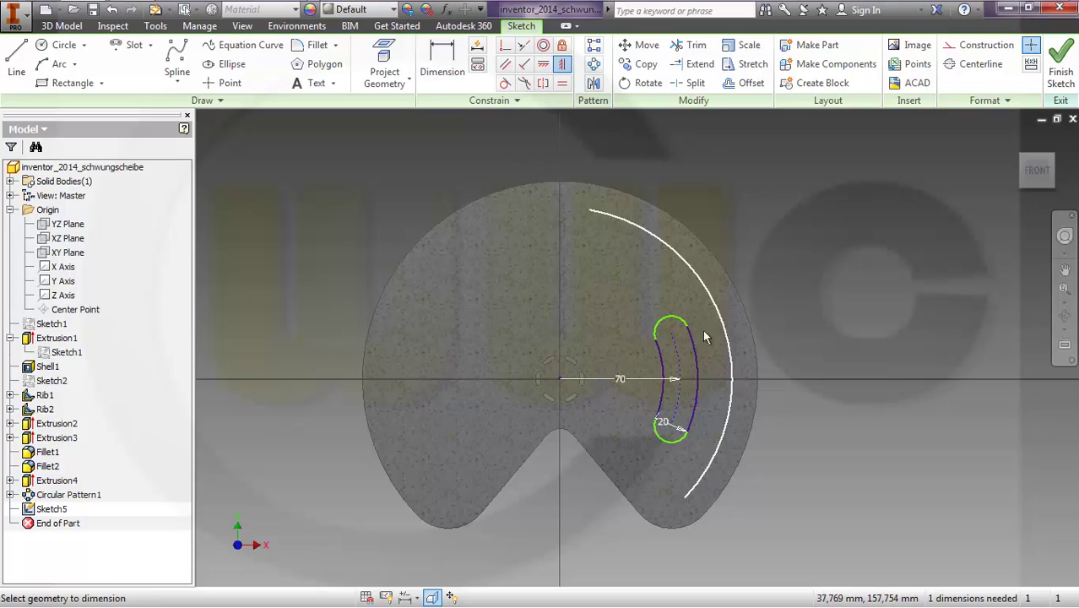
pyautogui.click(673, 429)
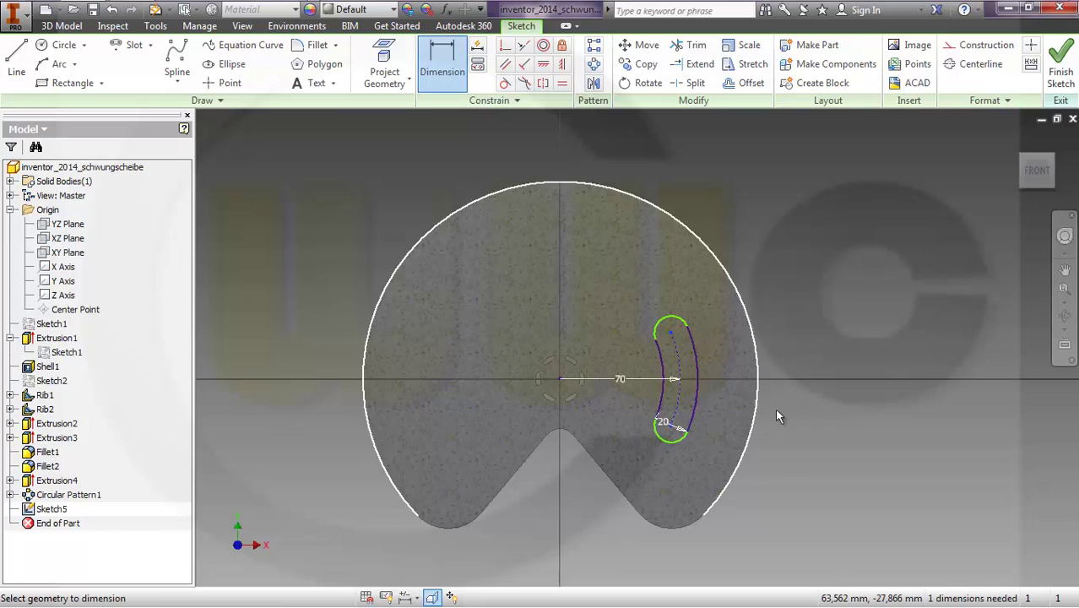
pyautogui.click(802, 411)
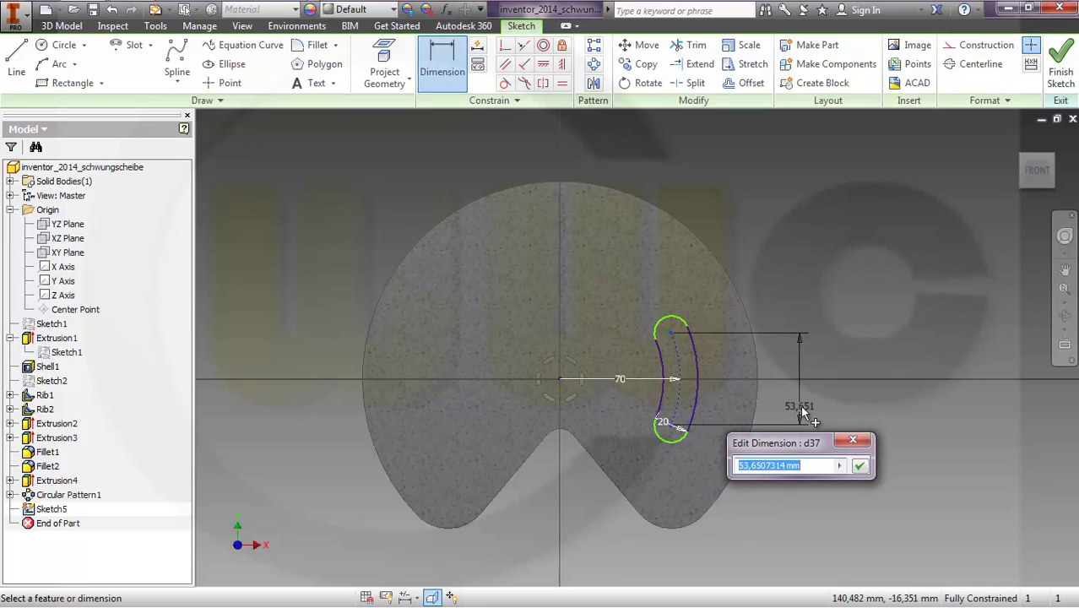
pyautogui.write('40')
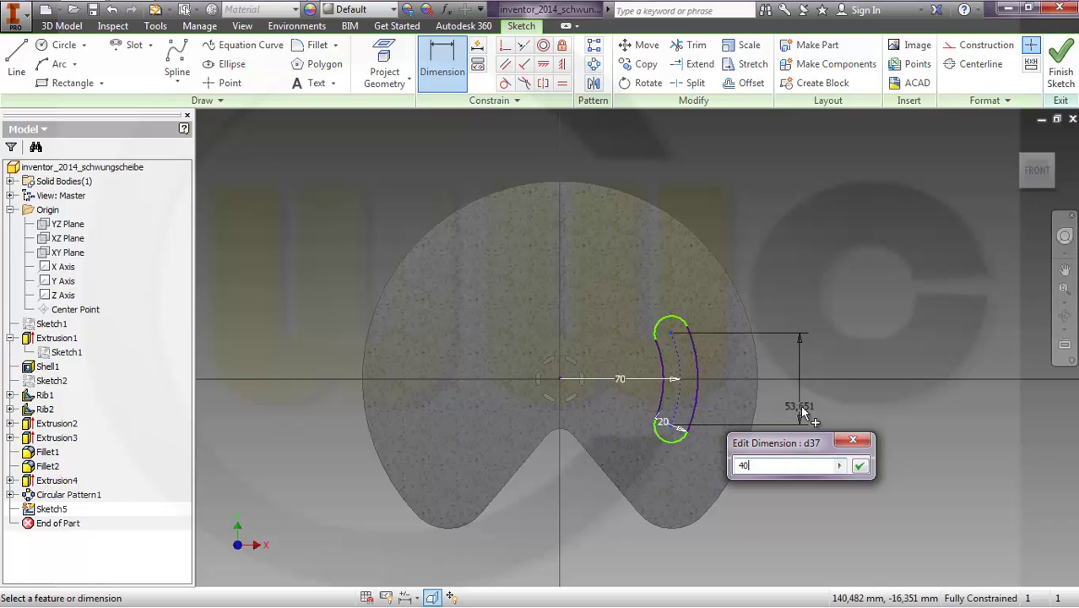
pyautogui.press('Return')
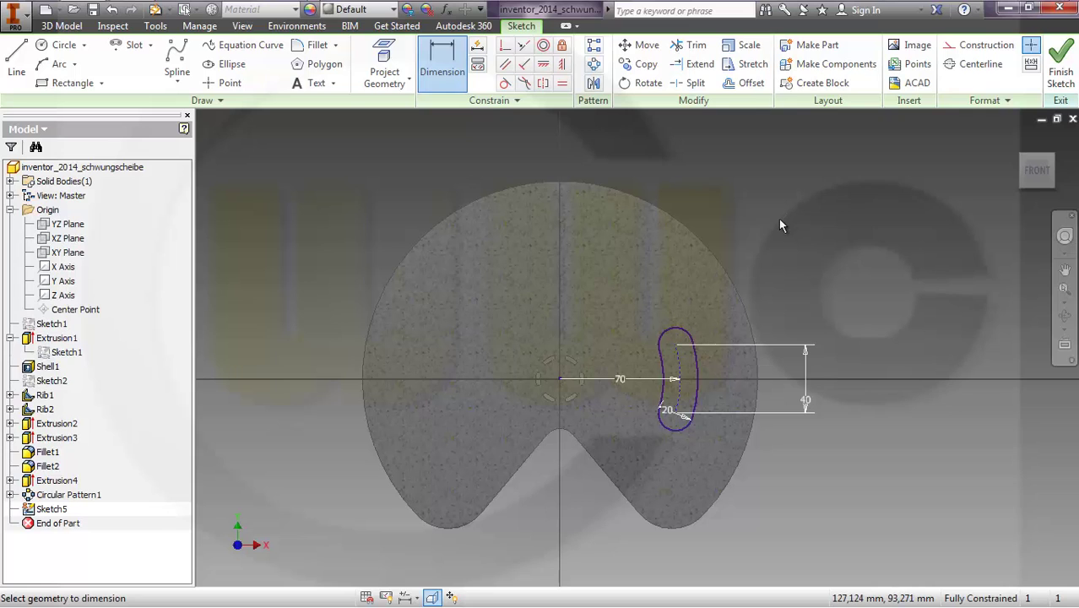
pyautogui.click(1048, 72)
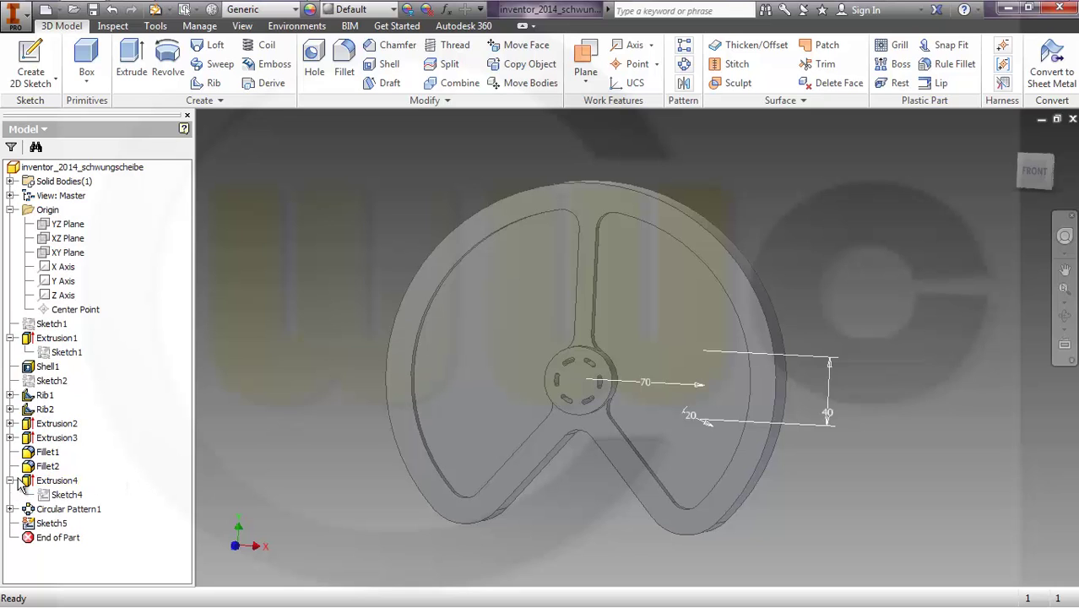
# Reopen Sketch4 with Slice Graphics on and open its 2,5 mm width dimension for editing.
pyautogui.doubleClick(73, 505)
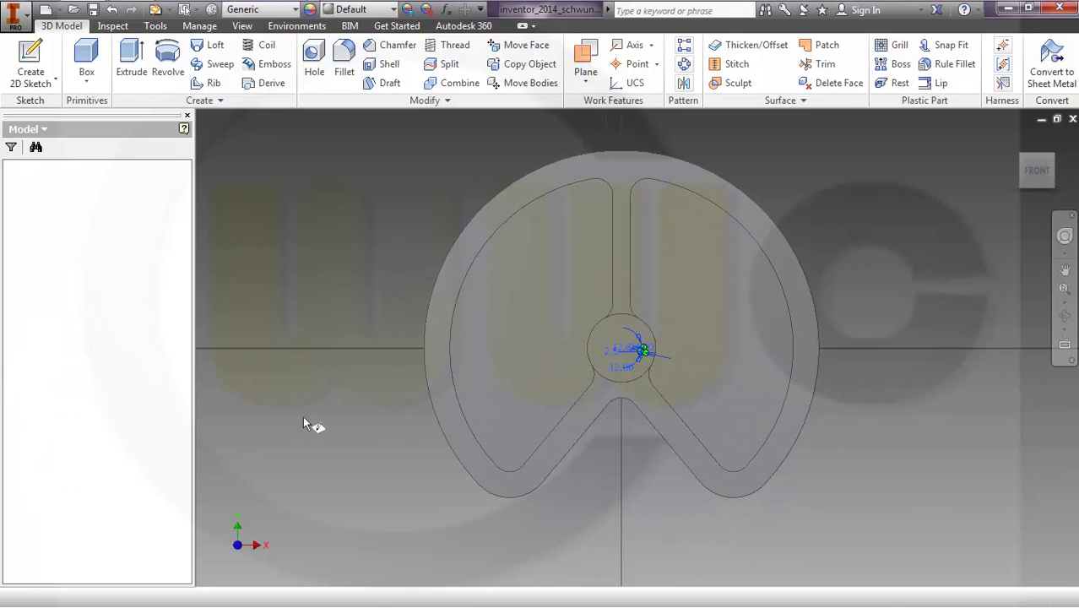
pyautogui.scroll(3, 660, 372)
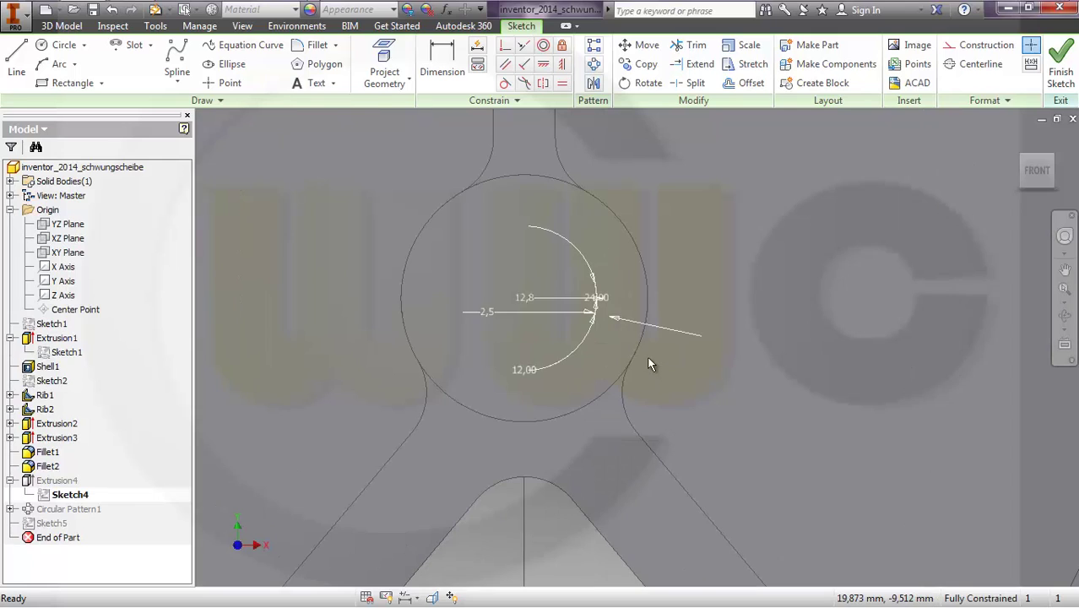
pyautogui.scroll(3, 649, 364)
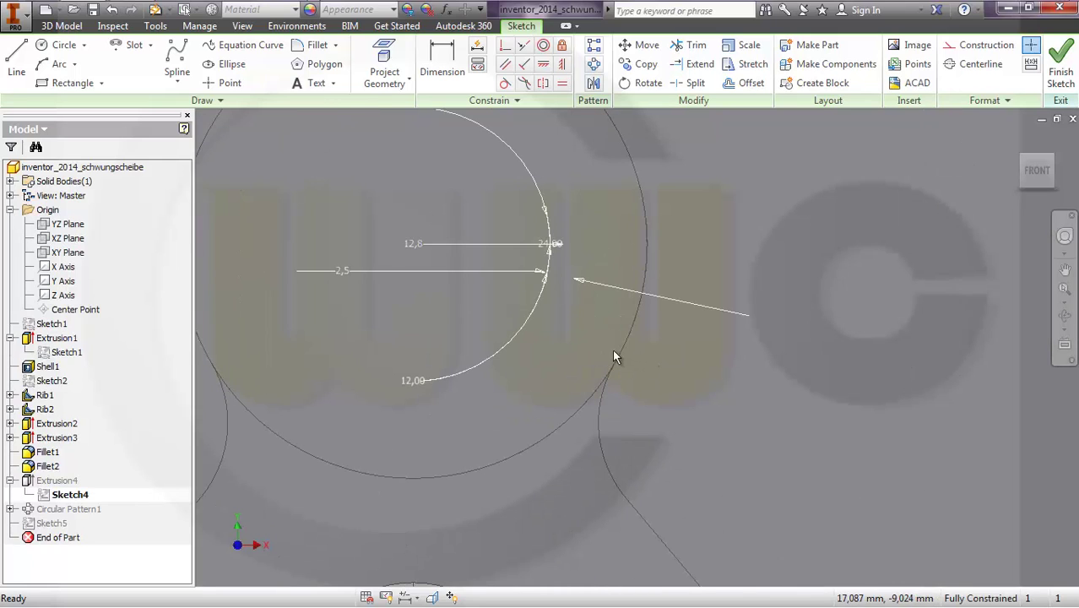
pyautogui.scroll(-2, 614, 355)
pyautogui.click(431, 597)
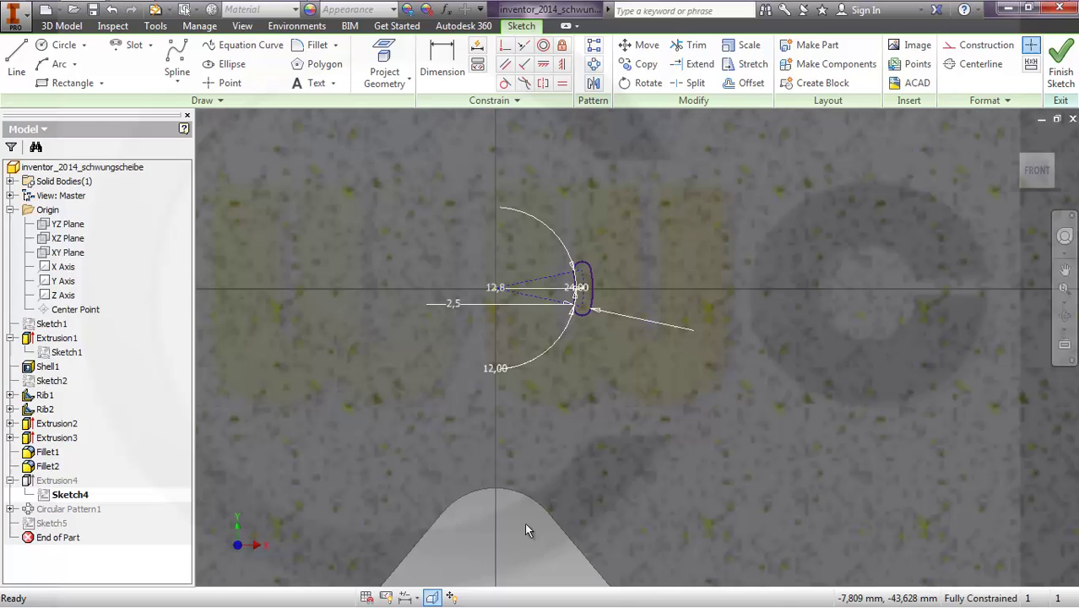
pyautogui.scroll(3, 597, 364)
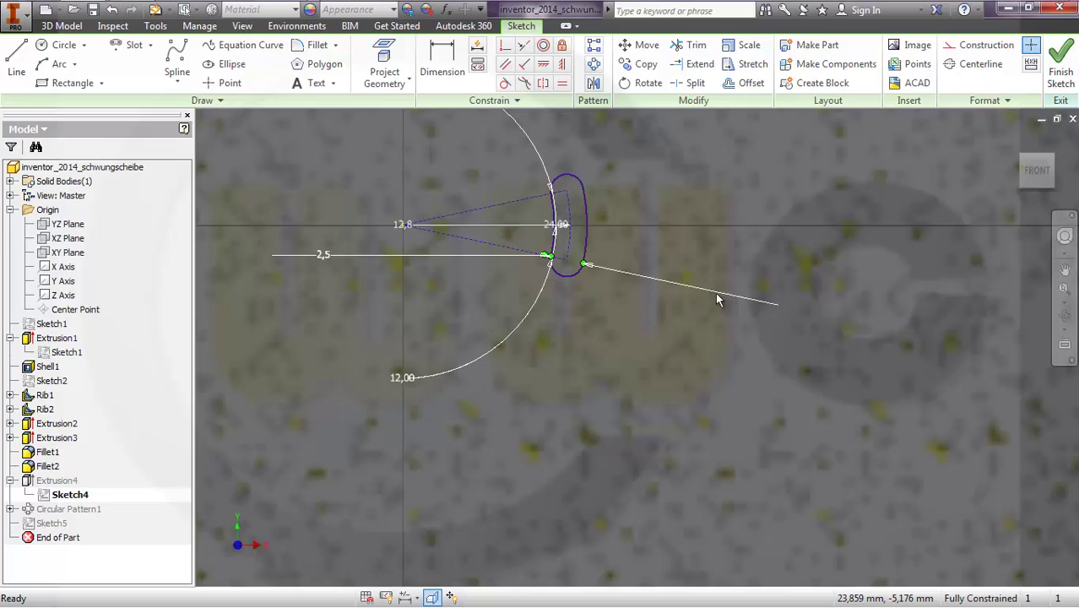
pyautogui.click(766, 302)
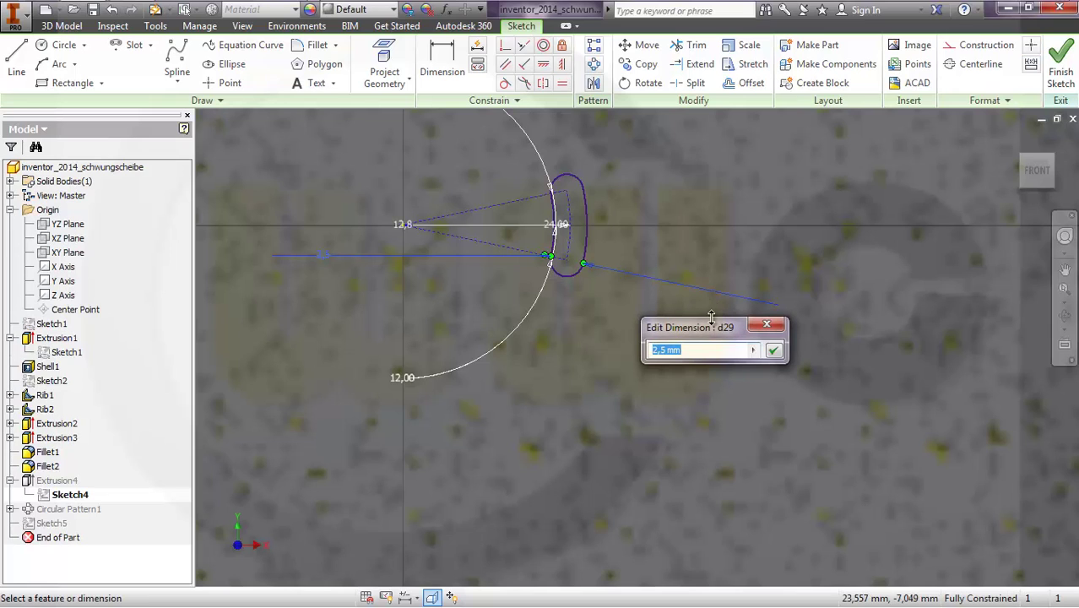
# Change the hub slot width to 5 mm, finish Sketch4, and select Sketch5.
pyautogui.write('5')
pyautogui.press('Return')
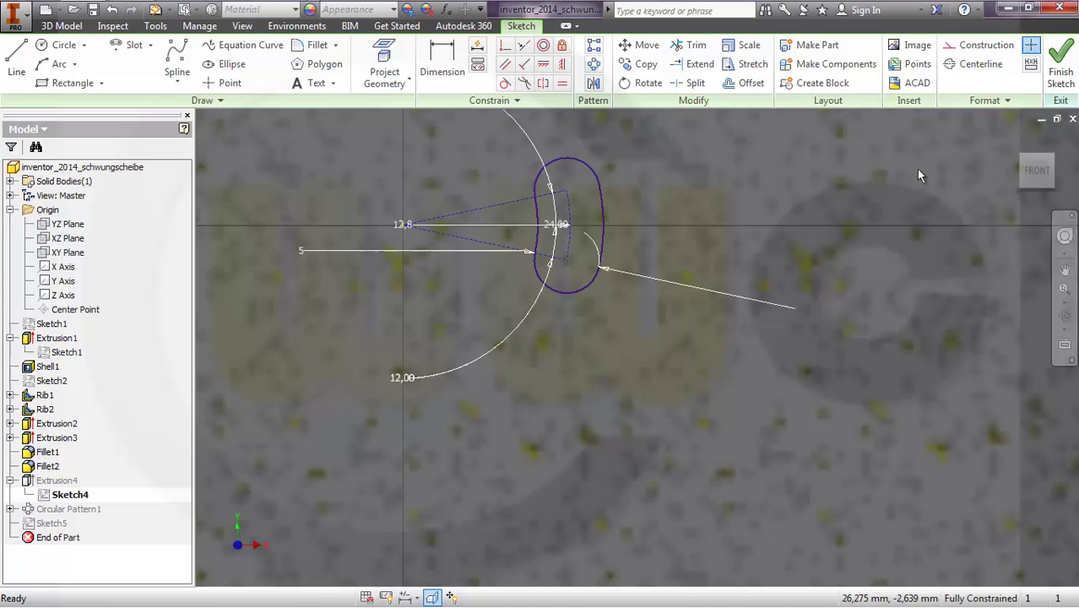
pyautogui.click(1061, 67)
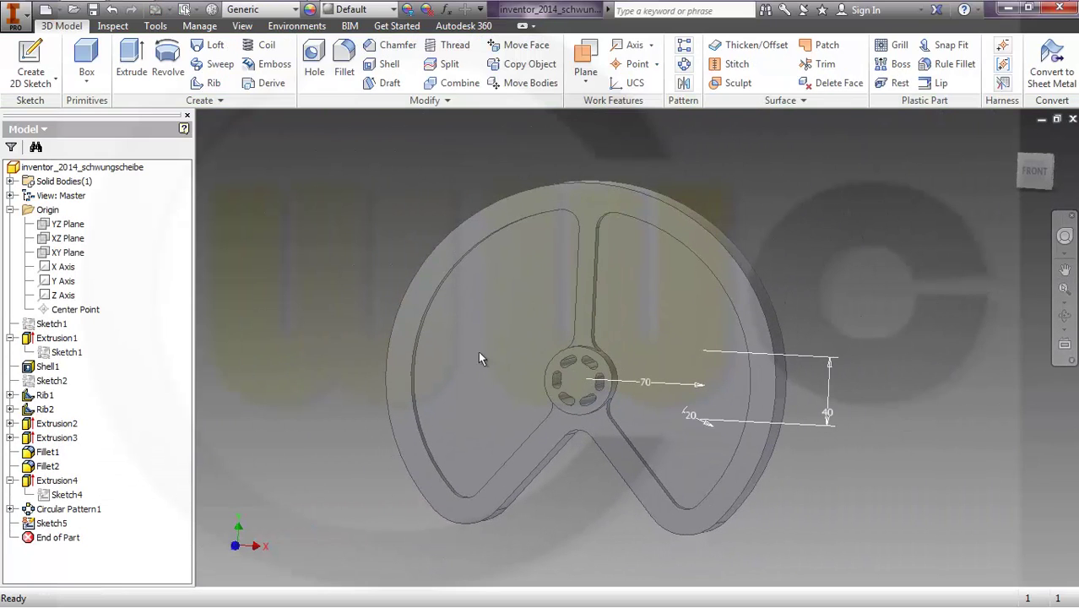
pyautogui.click(62, 524)
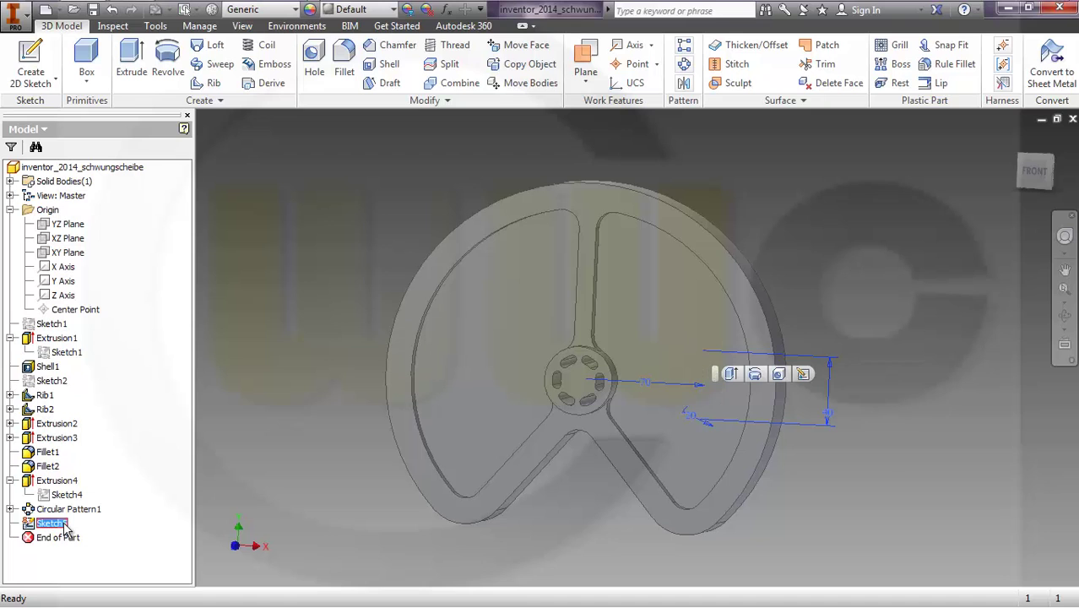
pyautogui.click(53, 525)
# Reopen Sketch5 with Slice Graphics on and the hub and slot centred in view.
pyautogui.doubleClick(38, 527)
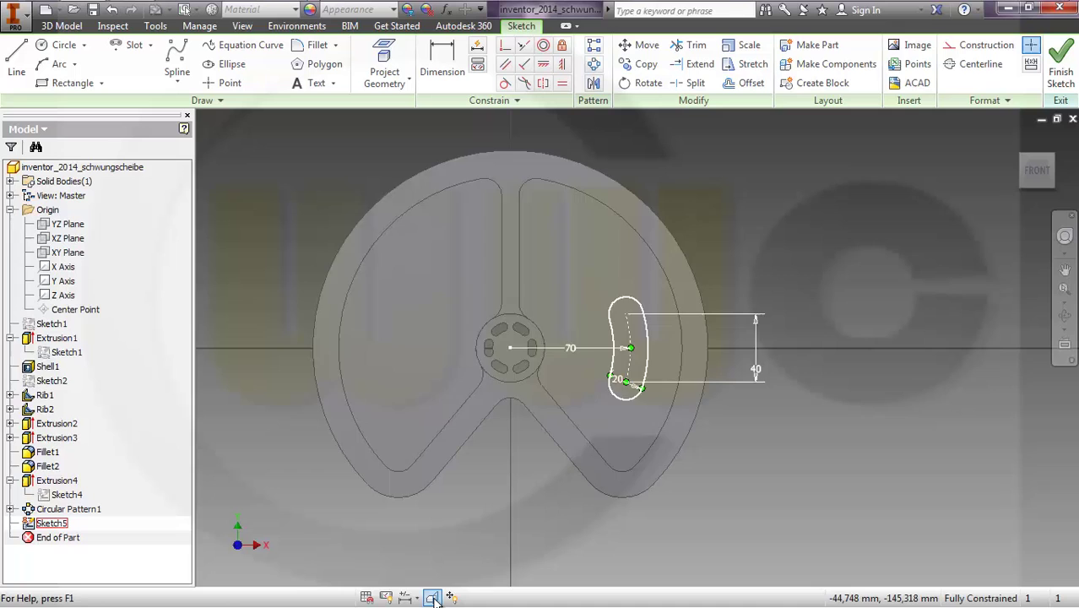
pyautogui.click(433, 597)
pyautogui.scroll(1, 808, 306)
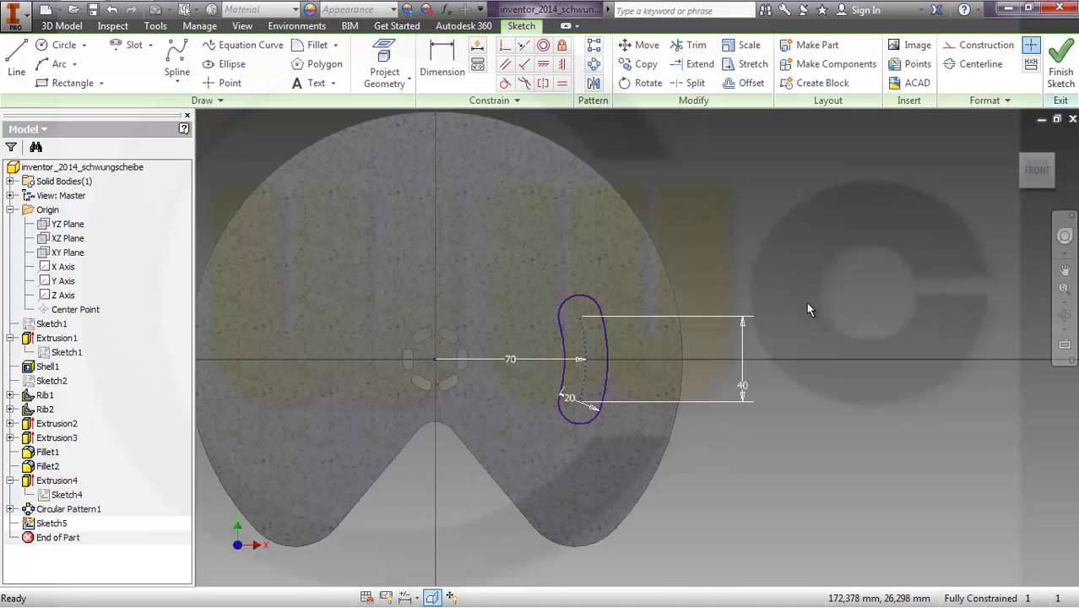
pyautogui.moveTo(789, 317); pyautogui.dragTo(825, 325, button='middle')
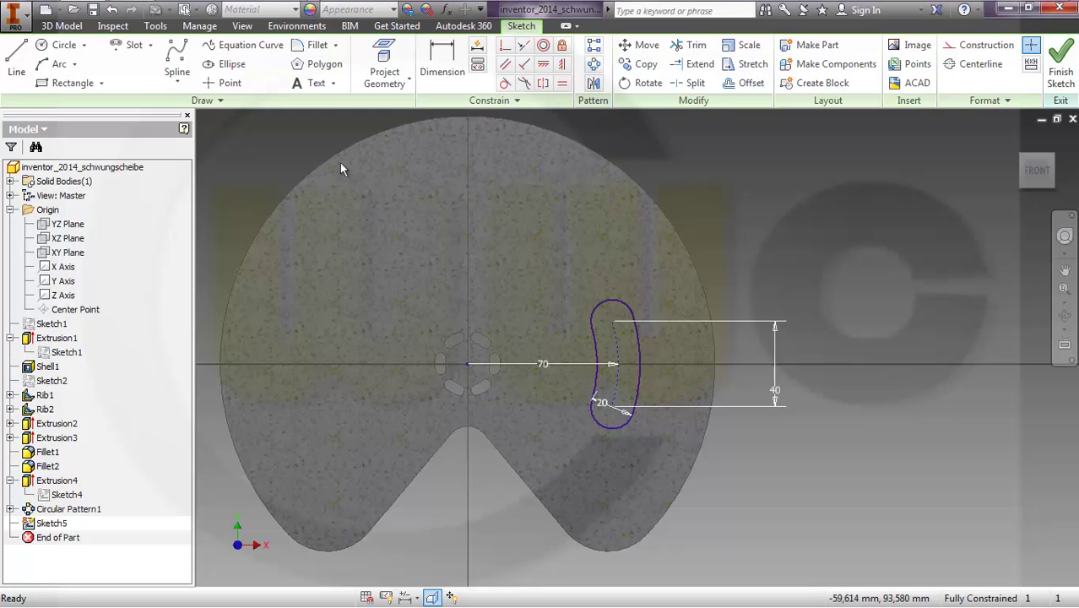
pyautogui.click(65, 48)
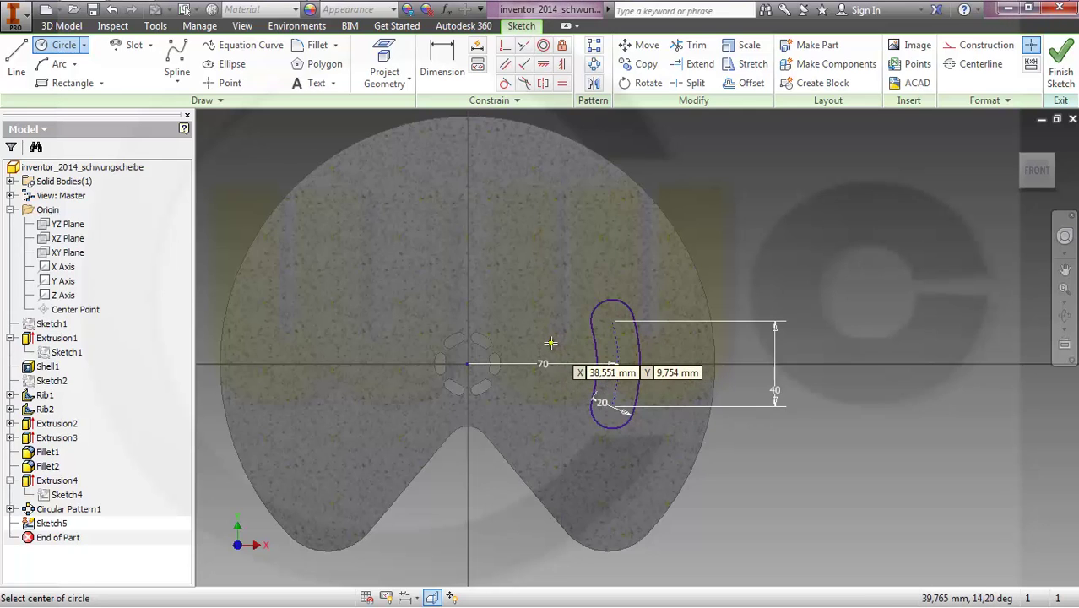
# Draw a Ø20 circle left of the slot and constrain its centre horizontal with the sketch origin.
pyautogui.click(550, 342)
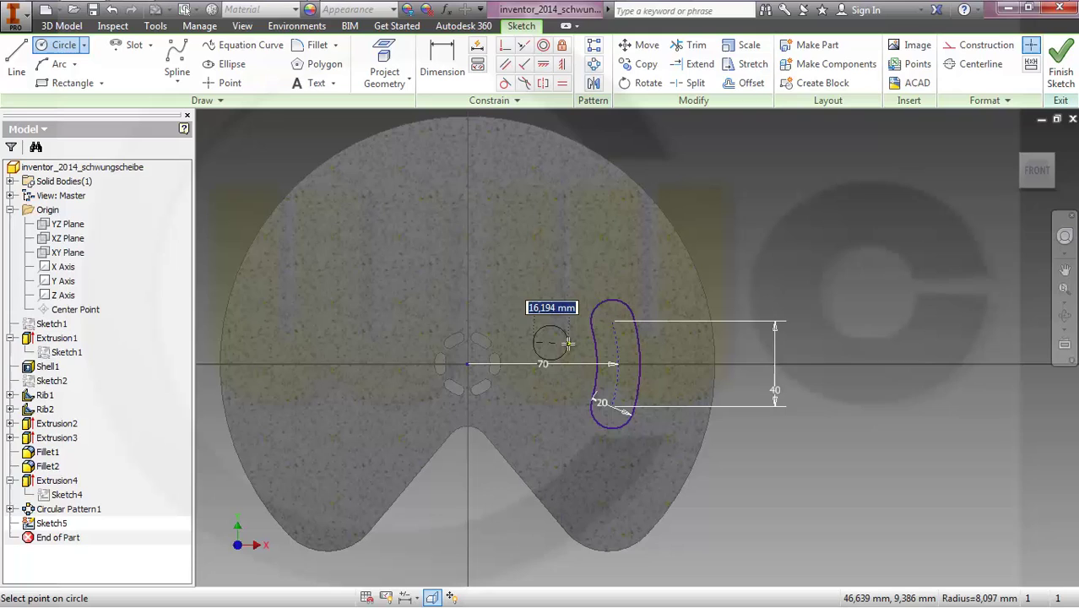
pyautogui.write('20')
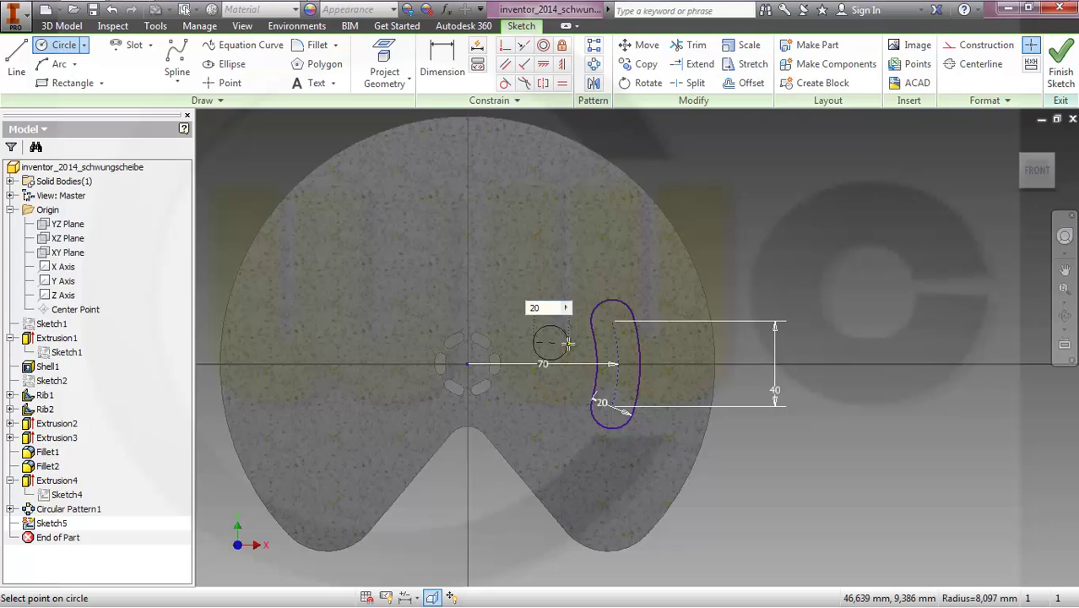
pyautogui.press('Return')
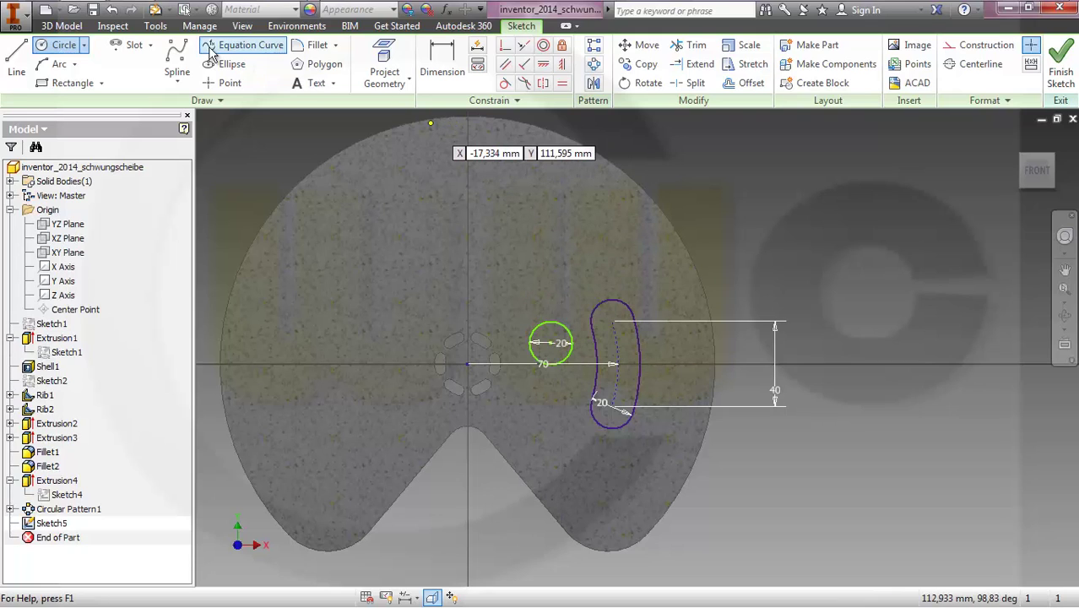
pyautogui.press('Escape')
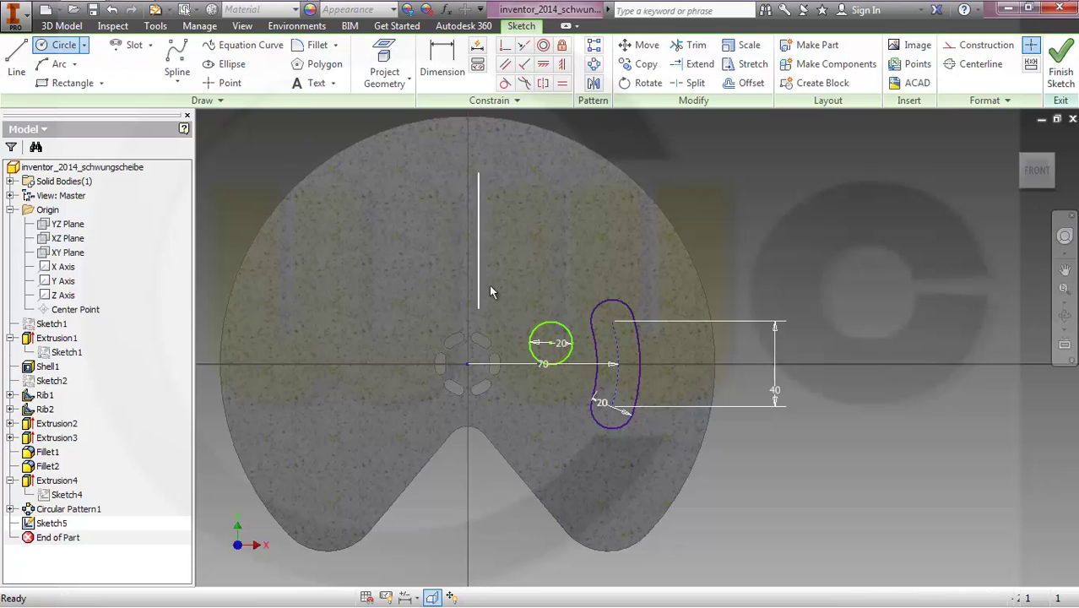
pyautogui.click(543, 65)
pyautogui.click(551, 344)
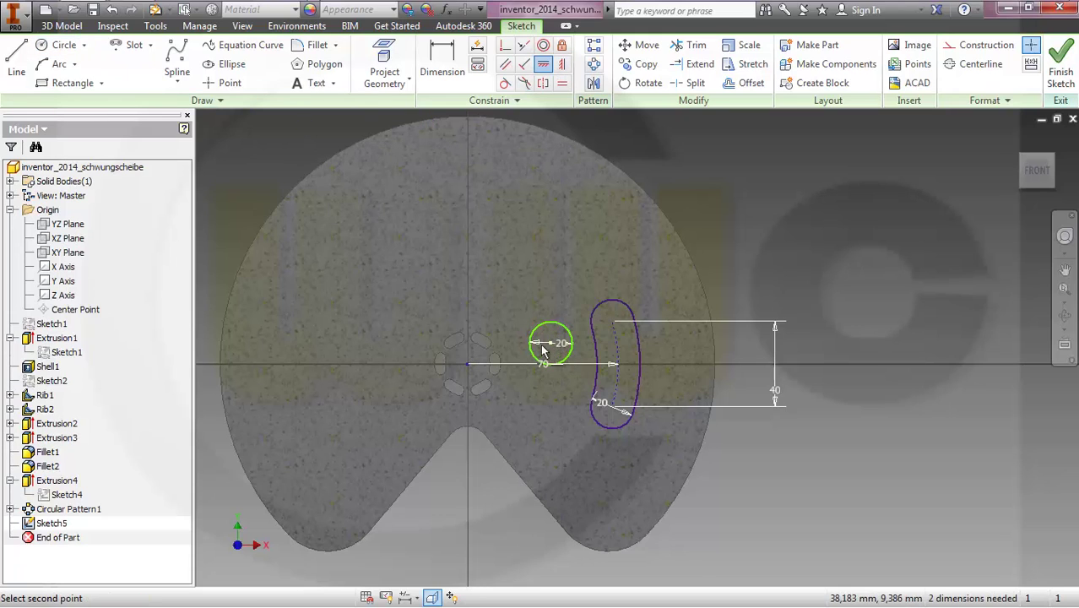
pyautogui.click(468, 364)
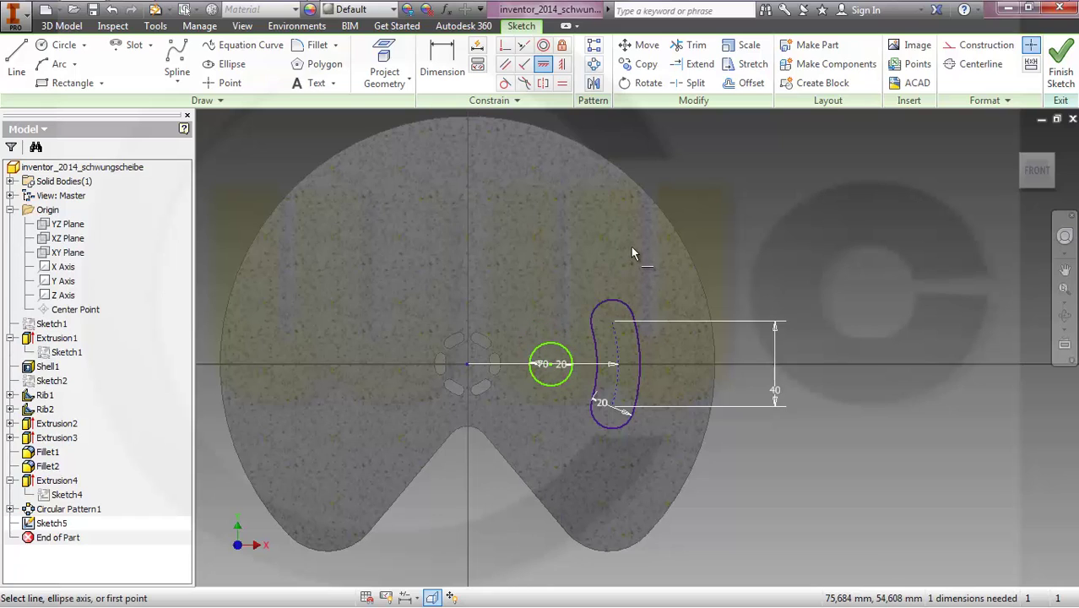
# Dimension the Ø20 circle's centre 50 from the sketch origin.
pyautogui.click(441, 63)
pyautogui.click(551, 366)
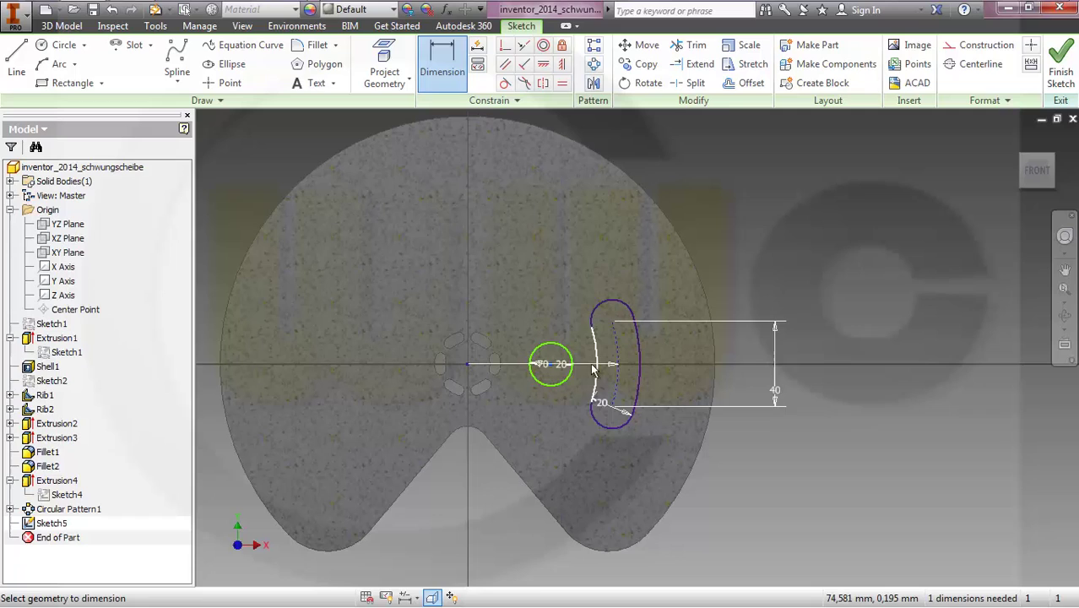
pyautogui.click(467, 366)
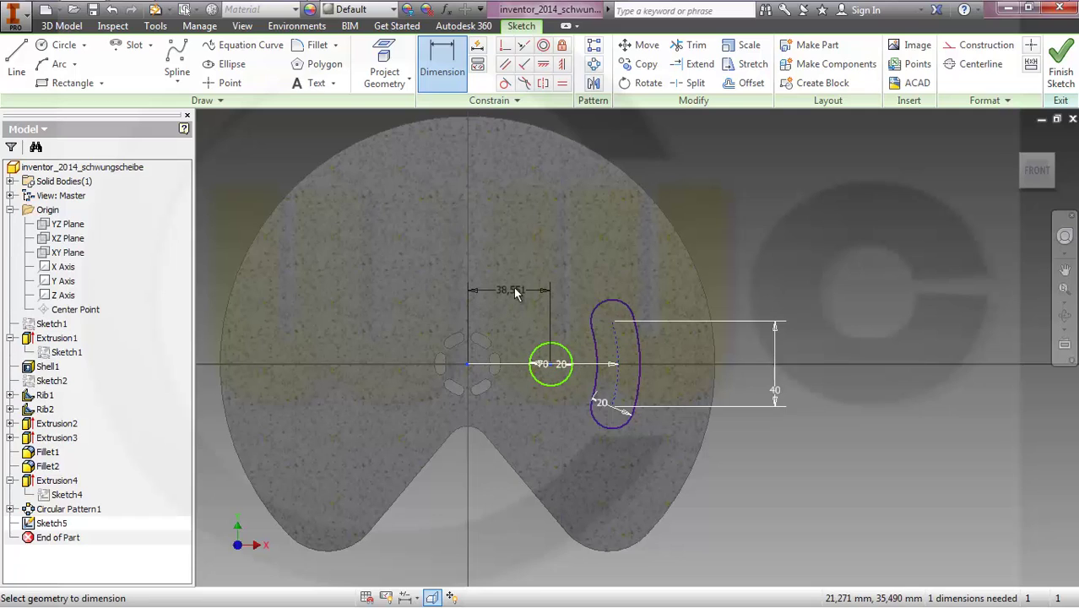
pyautogui.click(515, 292)
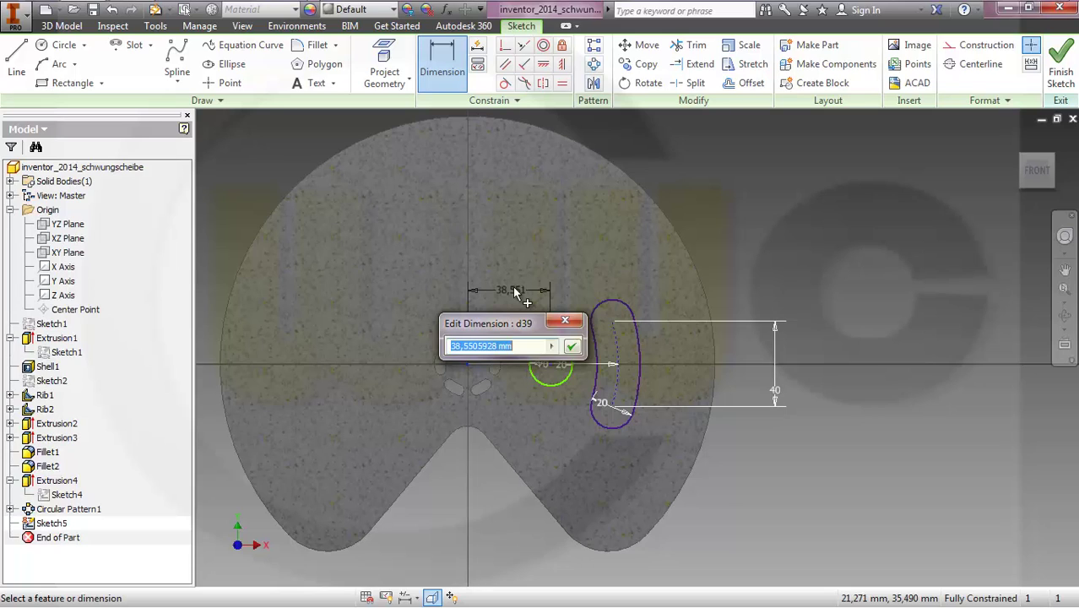
pyautogui.write('50')
pyautogui.press('Return')
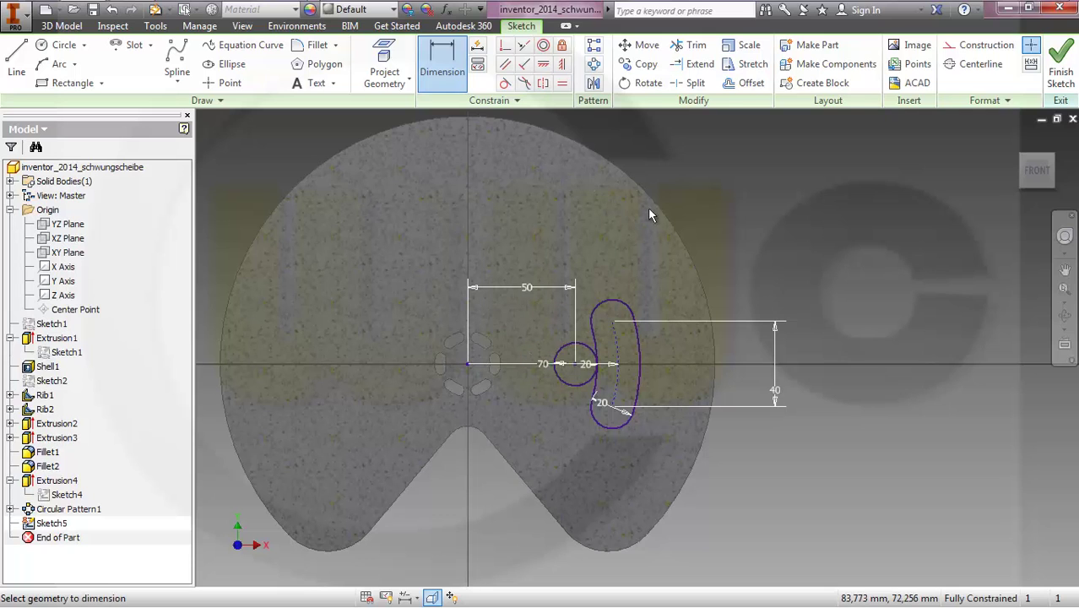
pyautogui.scroll(-5, 641, 325)
pyautogui.scroll(4, 645, 326)
pyautogui.scroll(5, 625, 323)
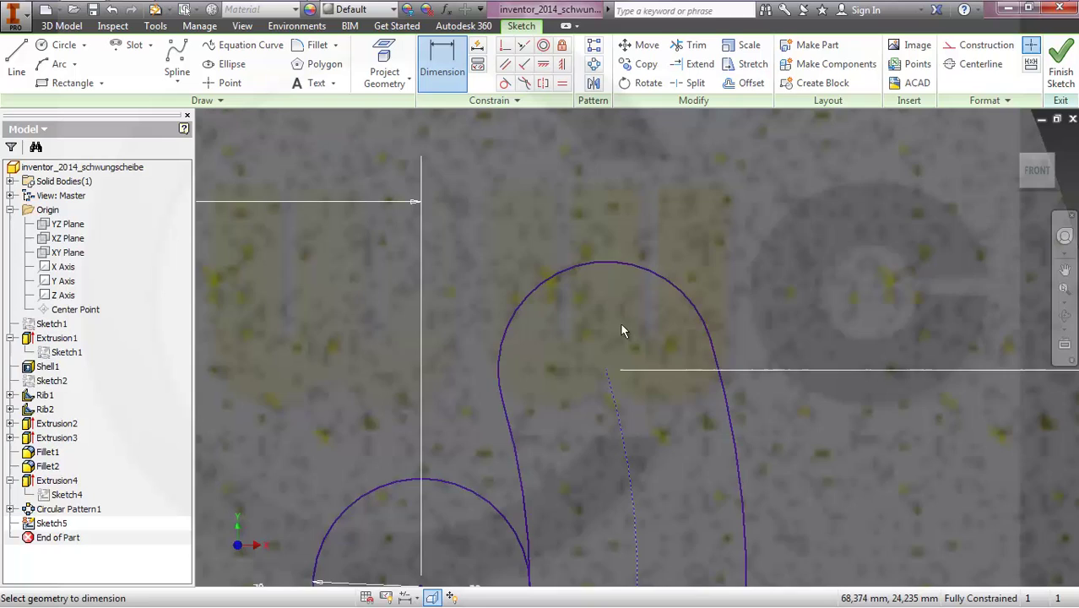
pyautogui.scroll(-2, 621, 330)
pyautogui.scroll(1, 723, 152)
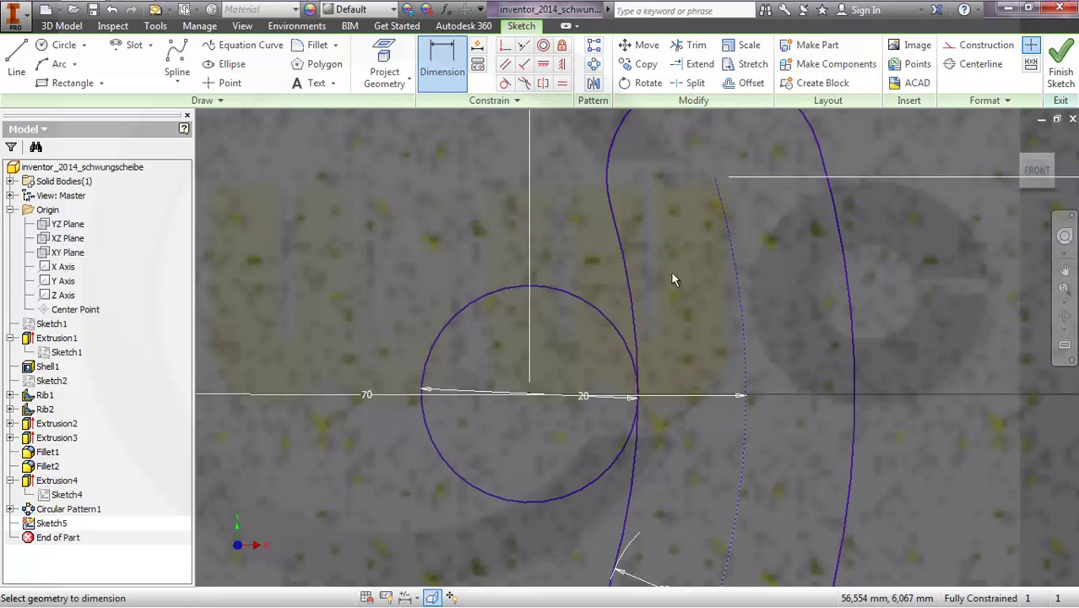
# Try a 5 mm 2D fillet on the slot's inner curve, then cancel it.
pyautogui.click(336, 45)
pyautogui.click(328, 73)
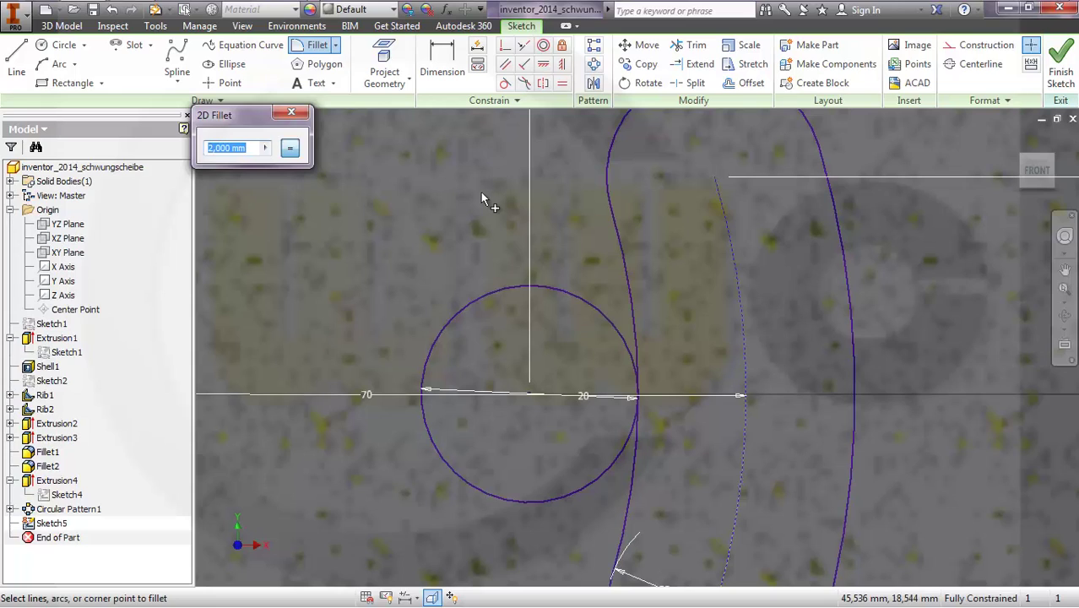
pyautogui.write('5')
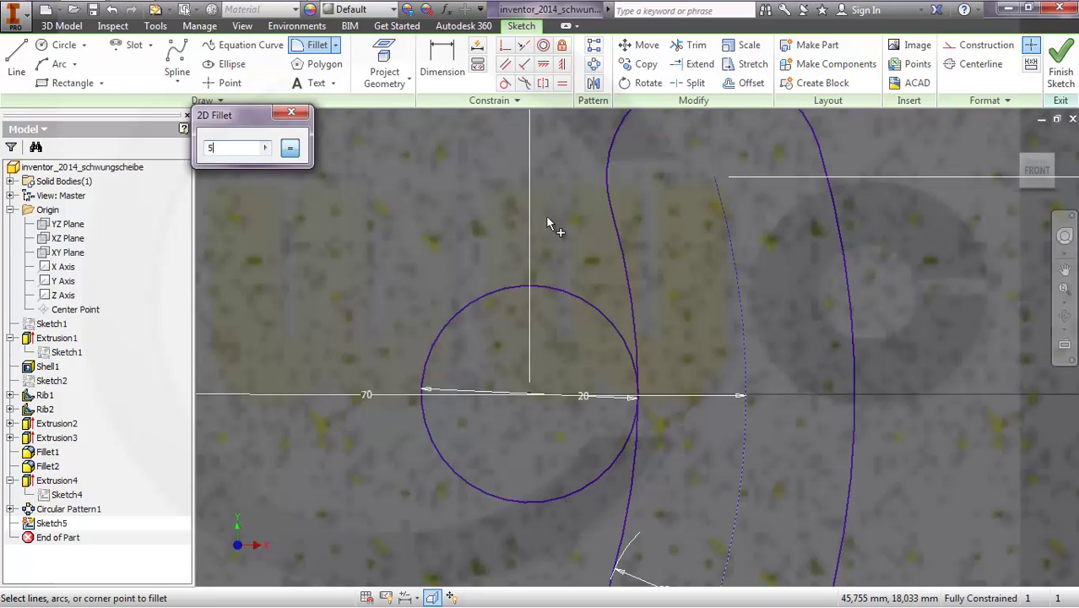
pyautogui.click(623, 328)
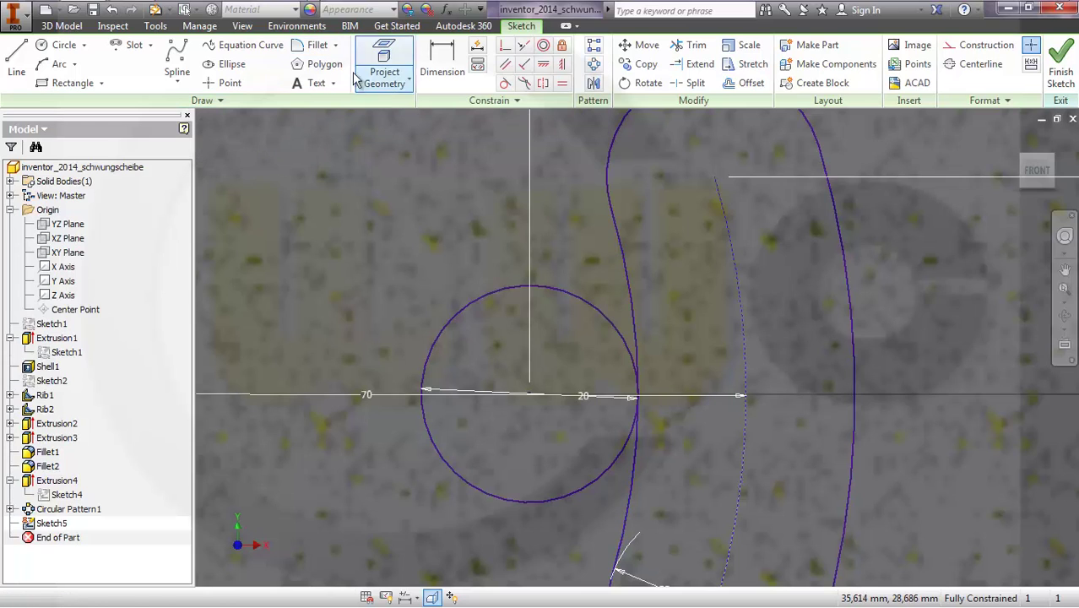
pyautogui.click(317, 46)
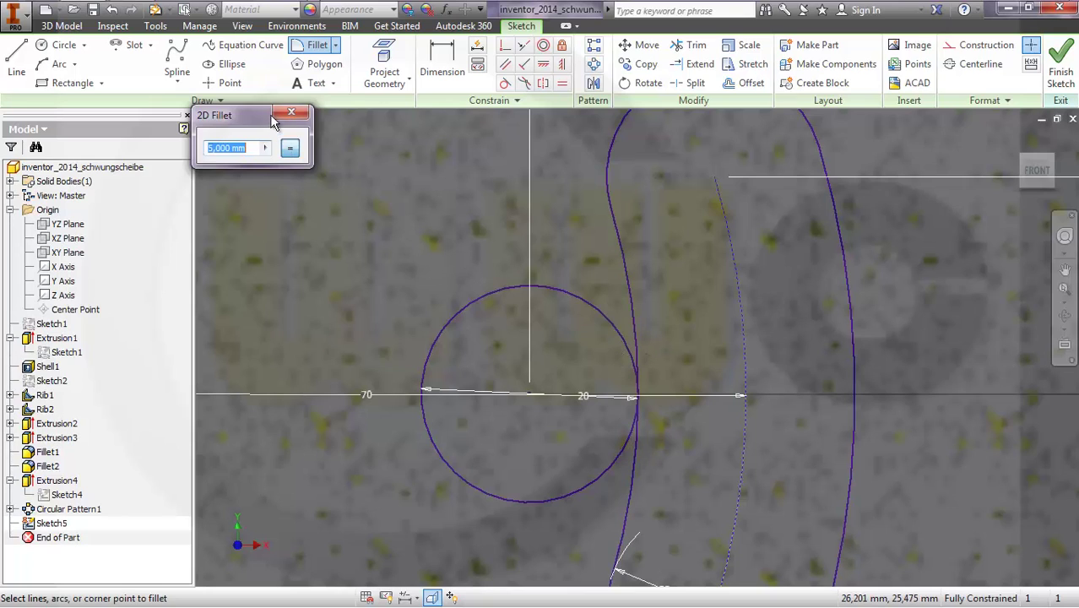
pyautogui.click(298, 112)
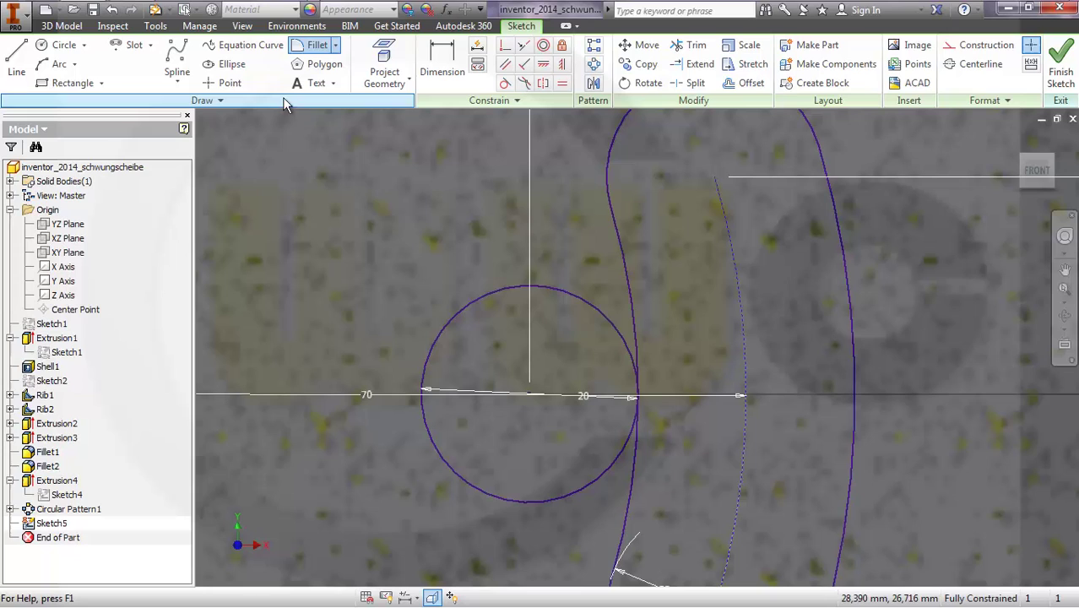
# Draw two 10 mm circles above and below where the Ø20 circle meets the slot.
pyautogui.click(61, 45)
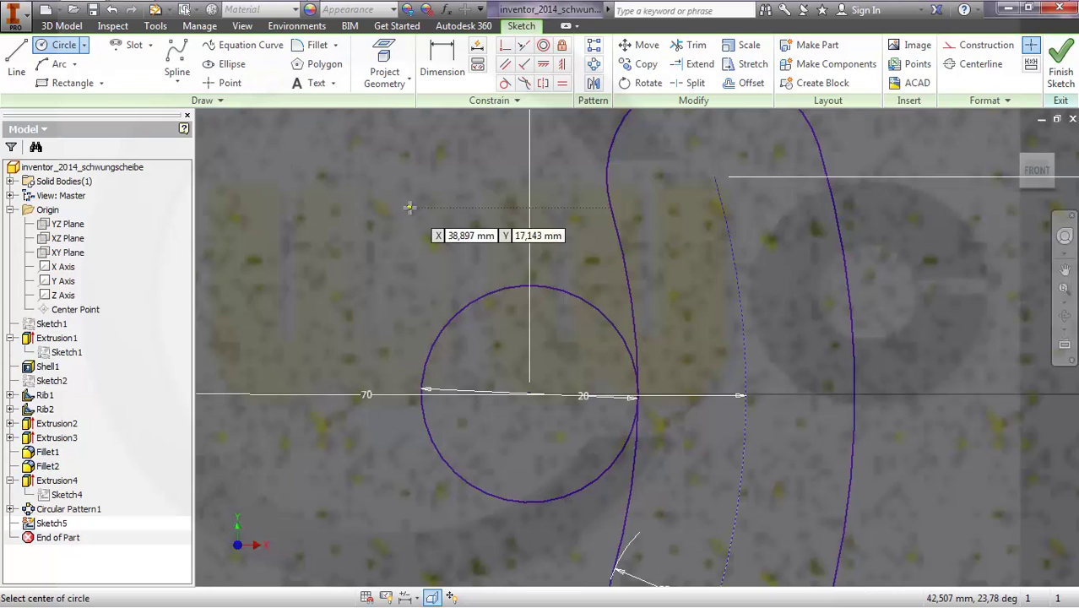
pyautogui.click(576, 259)
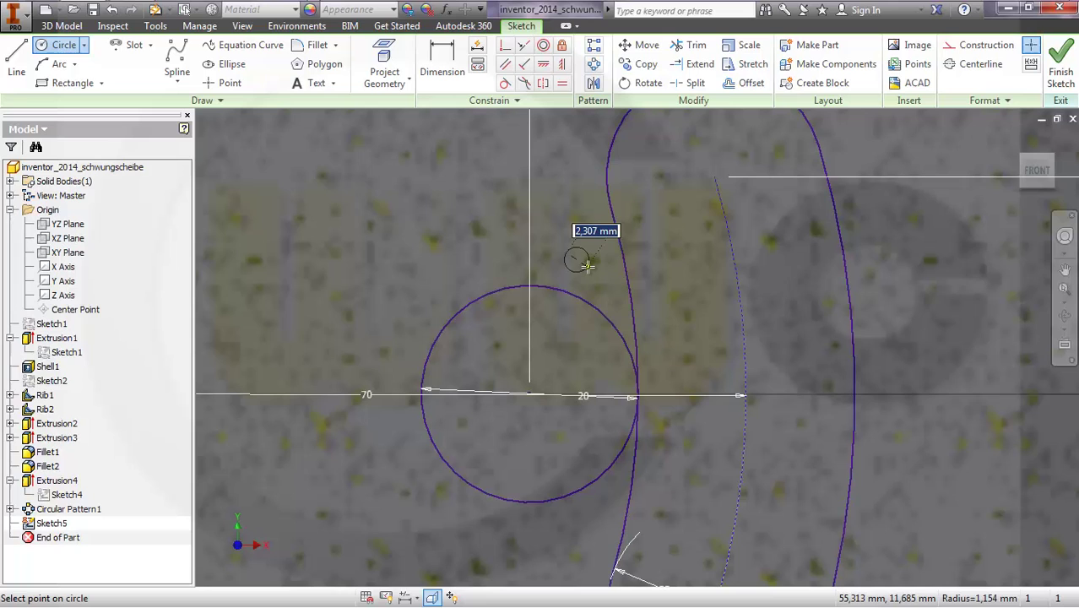
pyautogui.press('Escape')
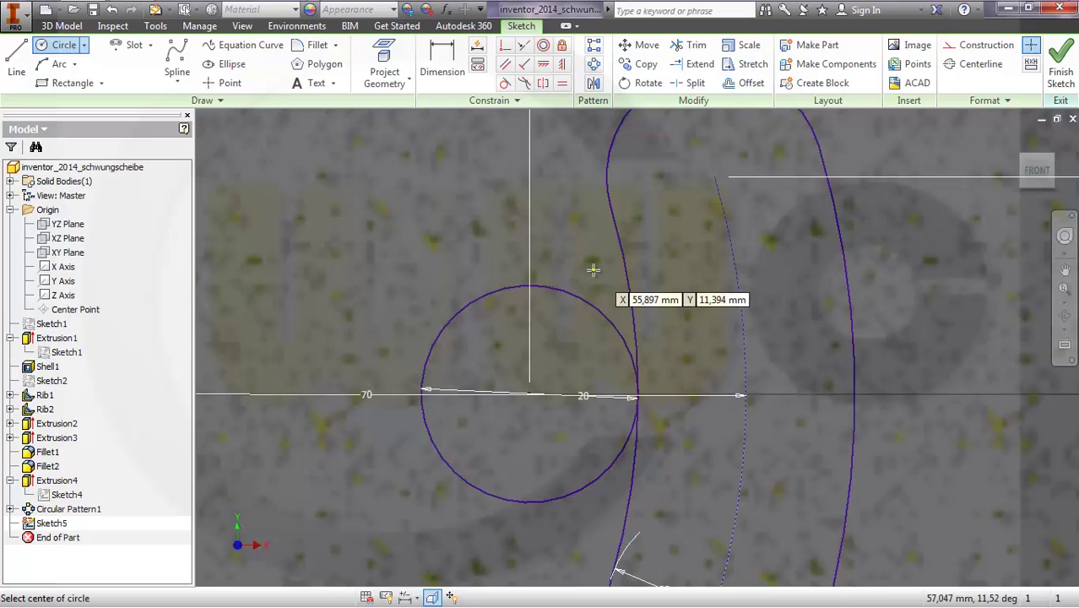
pyautogui.scroll(2, 593, 269)
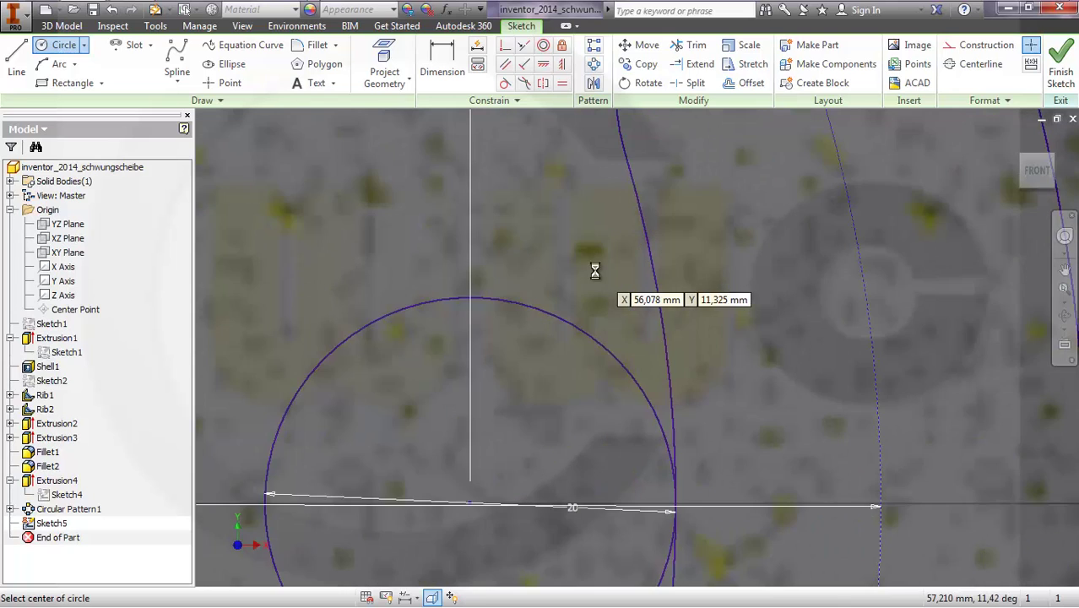
pyautogui.scroll(-4, 596, 270)
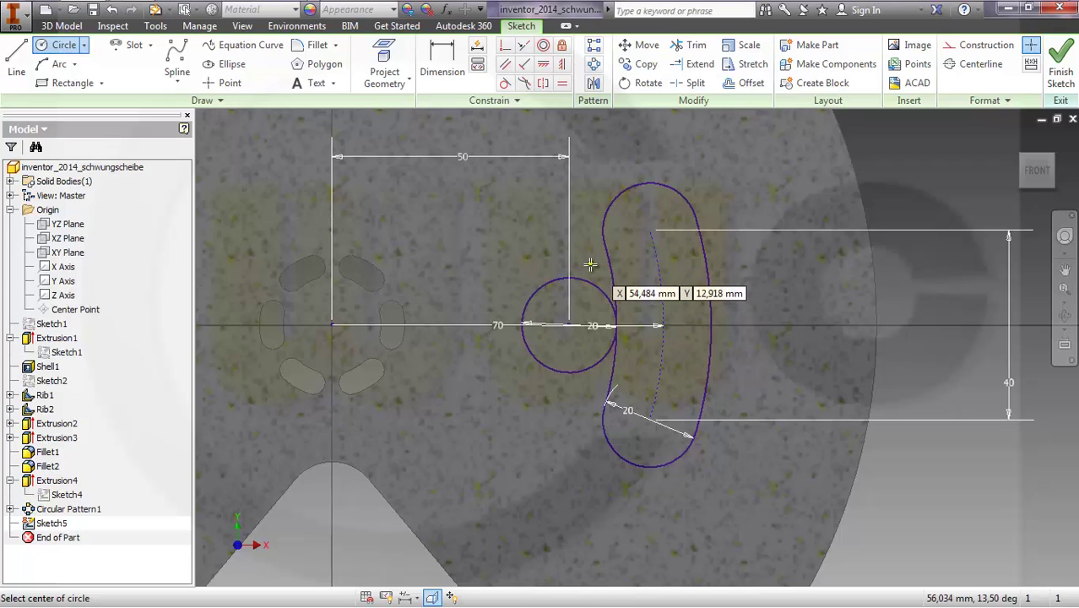
pyautogui.click(590, 265)
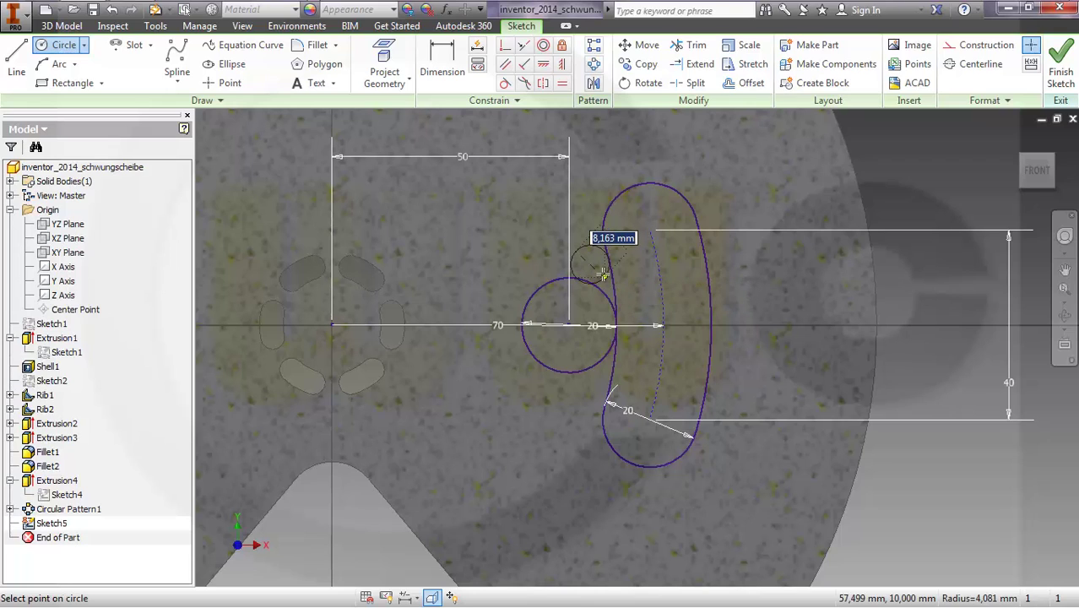
pyautogui.write('10')
pyautogui.press('Return')
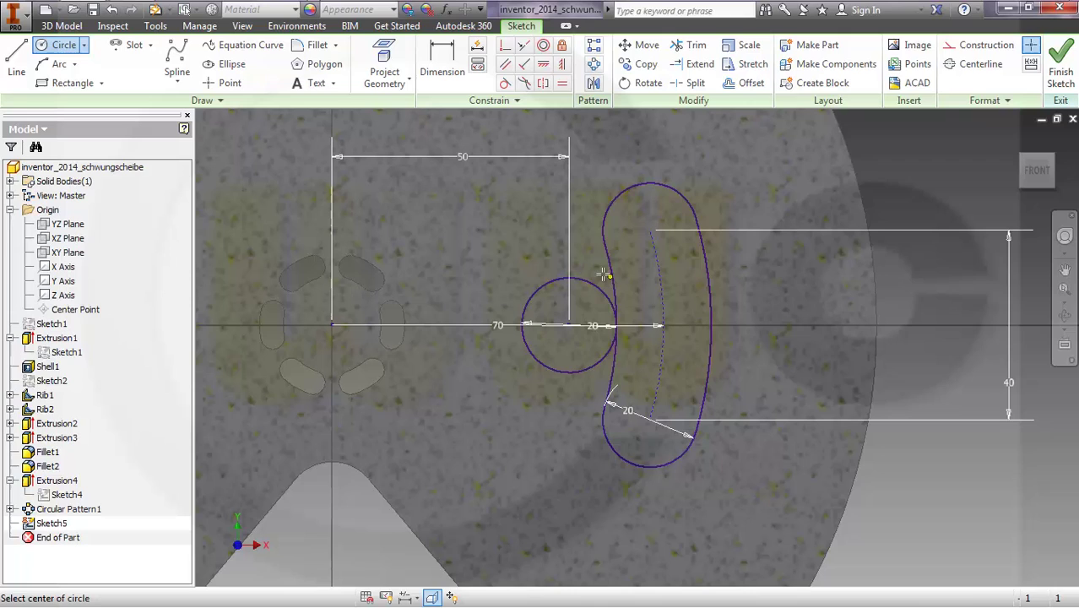
pyautogui.click(580, 400)
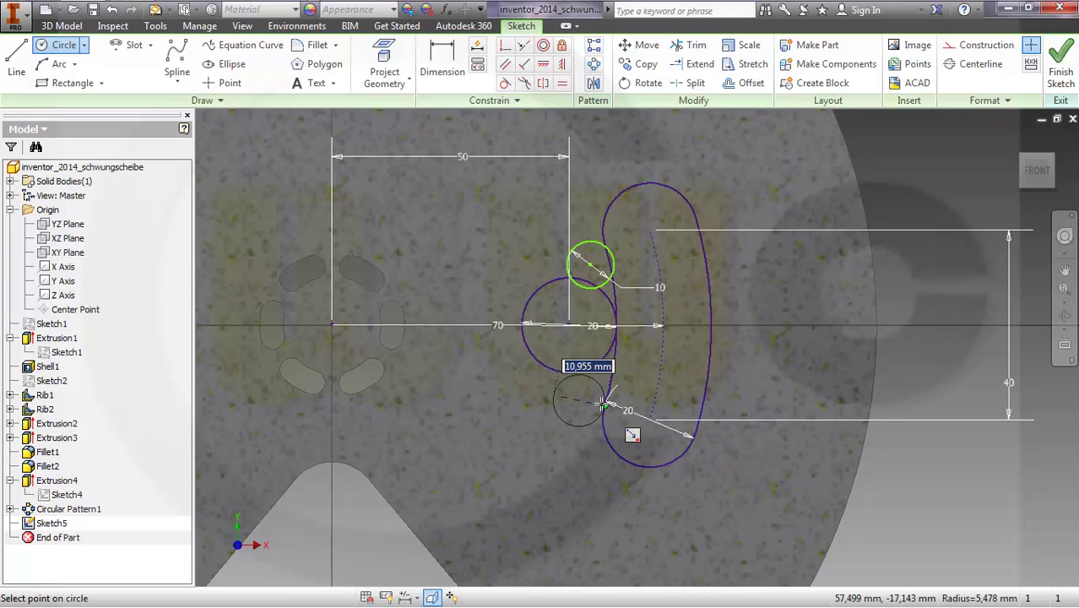
pyautogui.write('10')
pyautogui.press('Return')
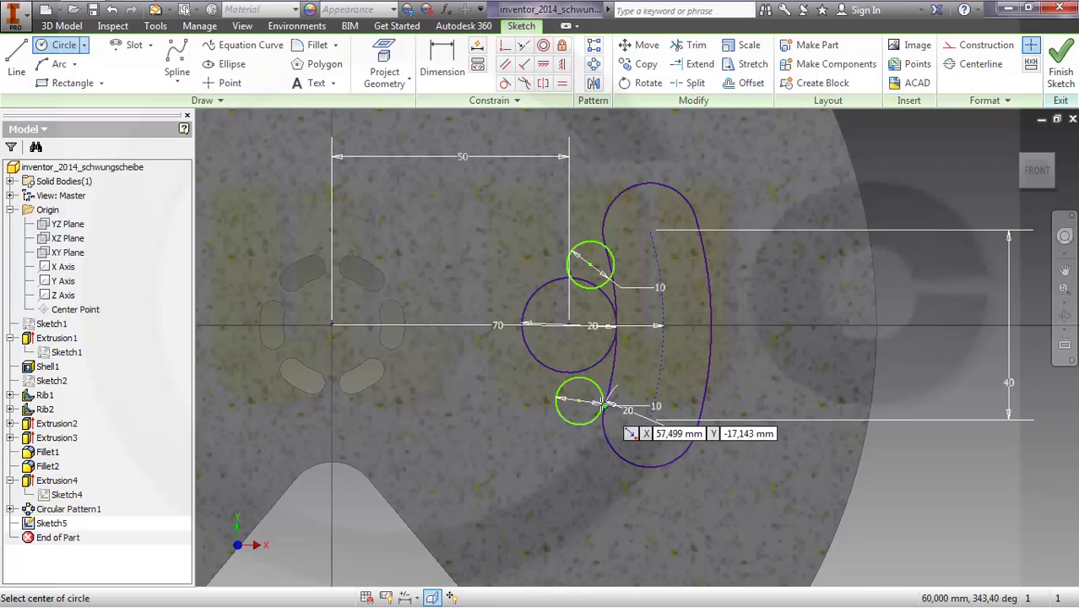
# Make both 10 mm circles tangent to the Ø20 circle and the slot's inner arc.
pyautogui.click(504, 83)
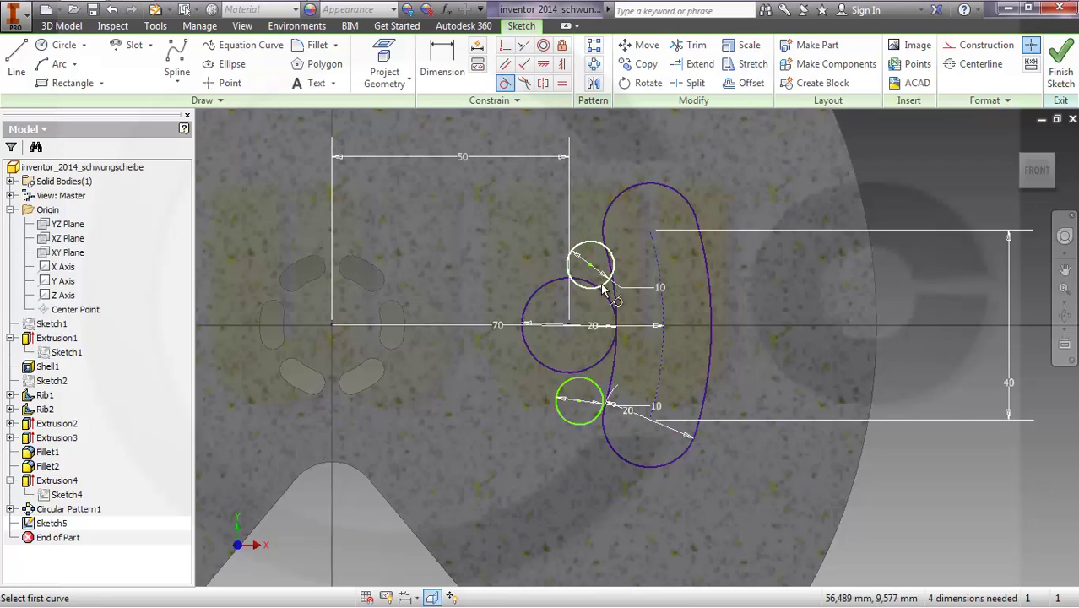
pyautogui.click(593, 288)
pyautogui.click(589, 286)
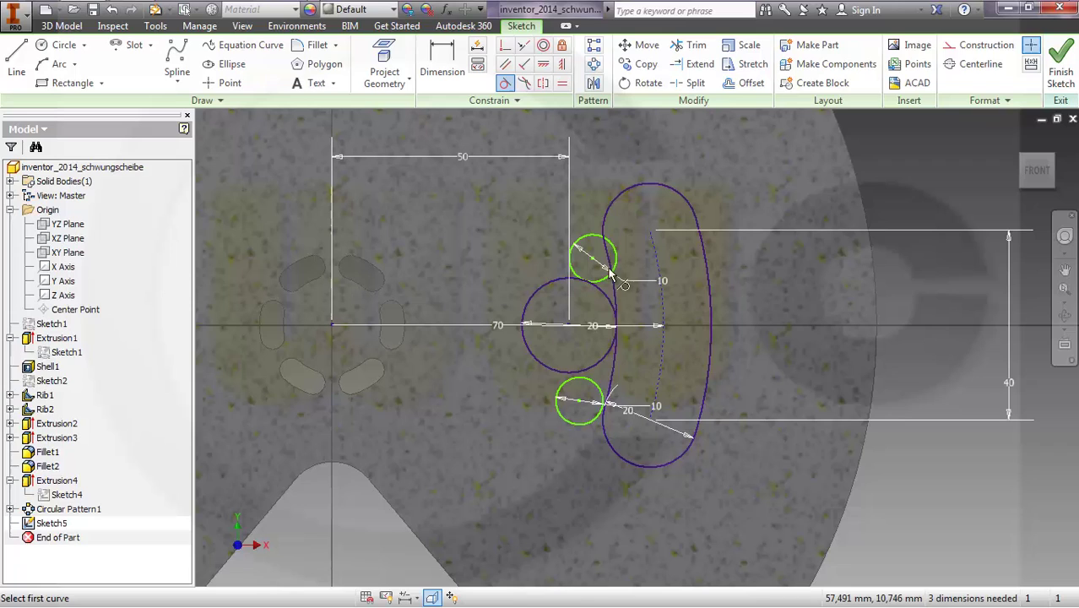
pyautogui.click(610, 263)
pyautogui.click(613, 269)
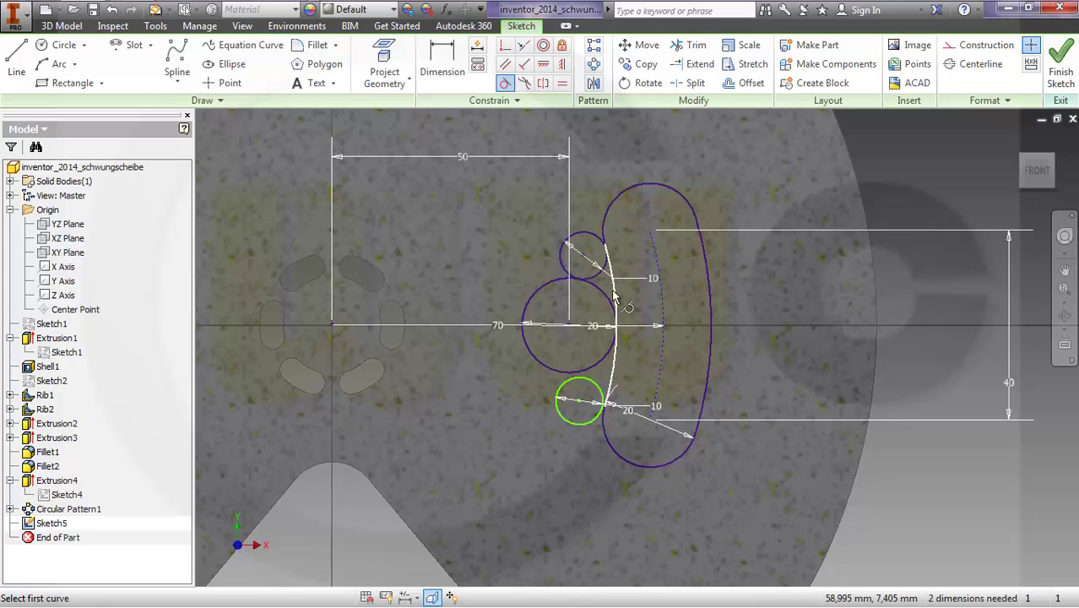
pyautogui.click(583, 381)
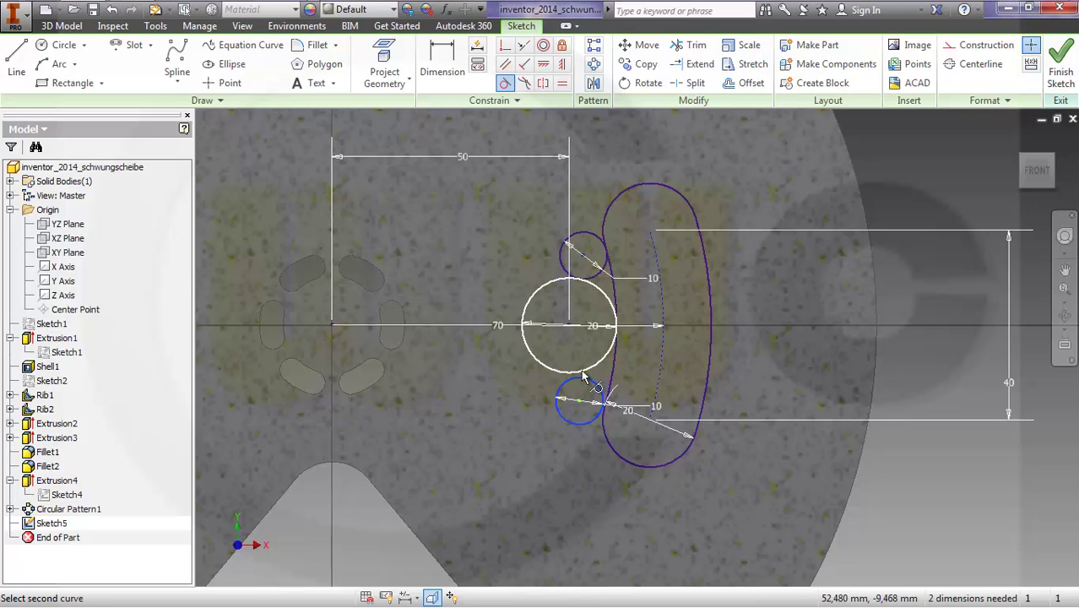
pyautogui.click(591, 369)
pyautogui.click(601, 394)
pyautogui.click(611, 388)
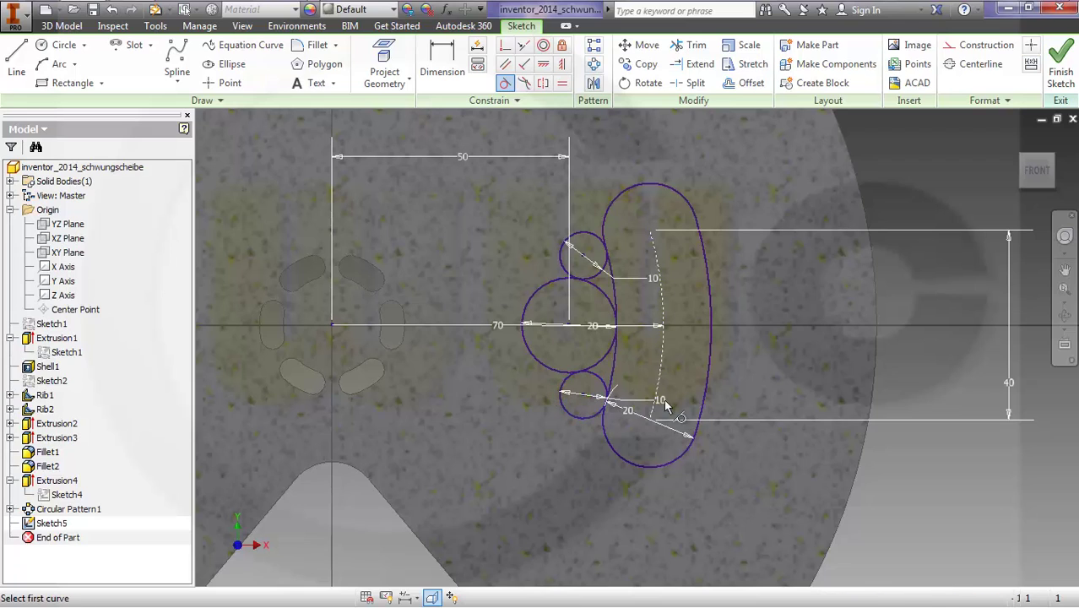
pyautogui.click(694, 51)
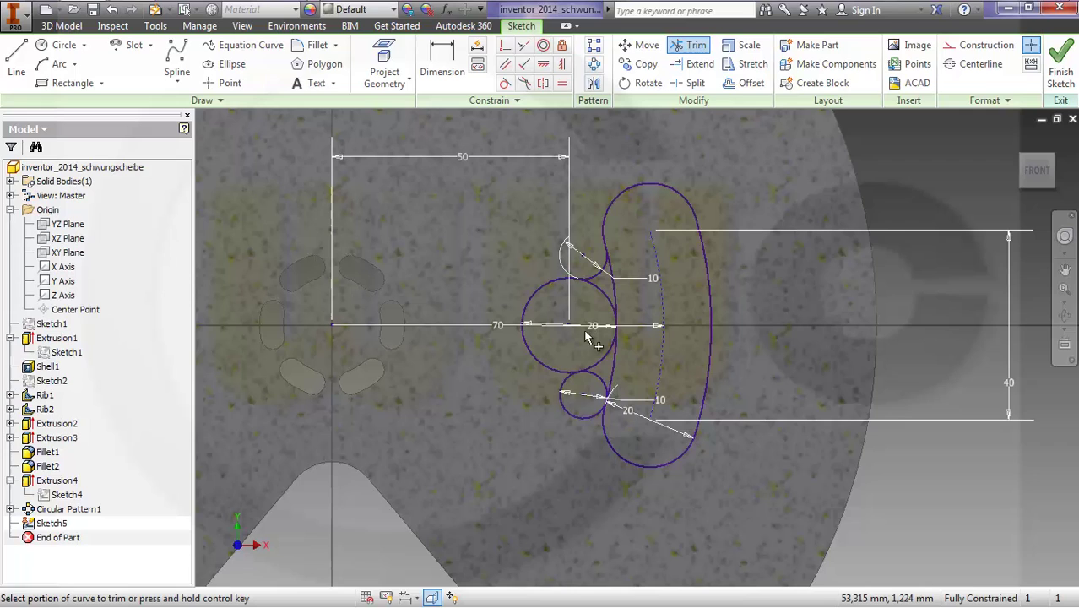
# Trim the bottom circle's lower part, the Ø20 circle's right part and the leftover inner arc.
pyautogui.click(574, 417)
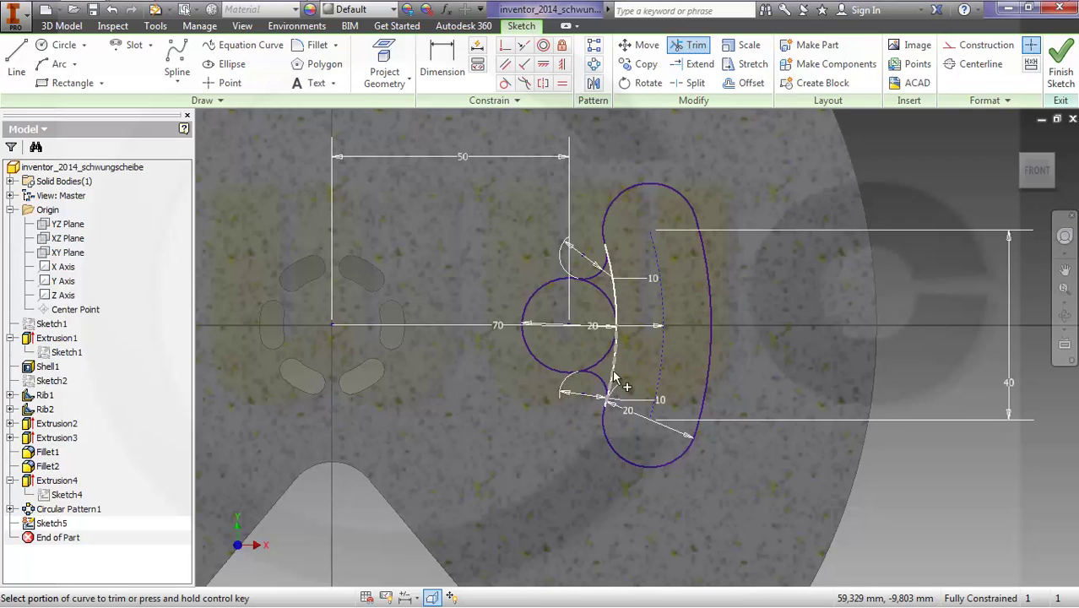
pyautogui.click(615, 330)
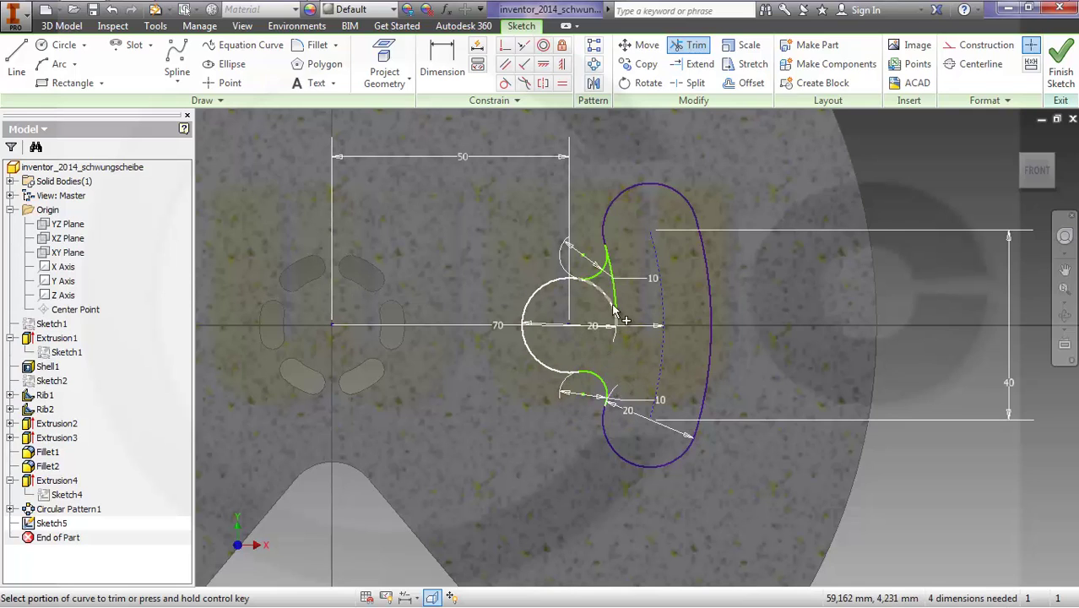
pyautogui.click(619, 296)
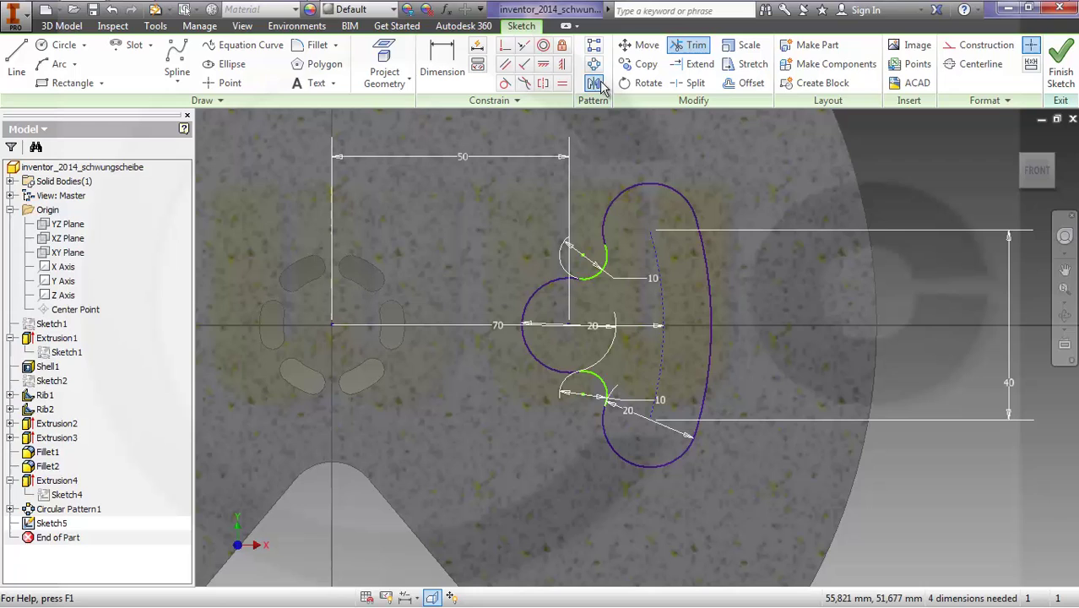
# Attempt a tangent between the left and top arcs (already constrained) and drag-test the bottom arc.
pyautogui.click(504, 83)
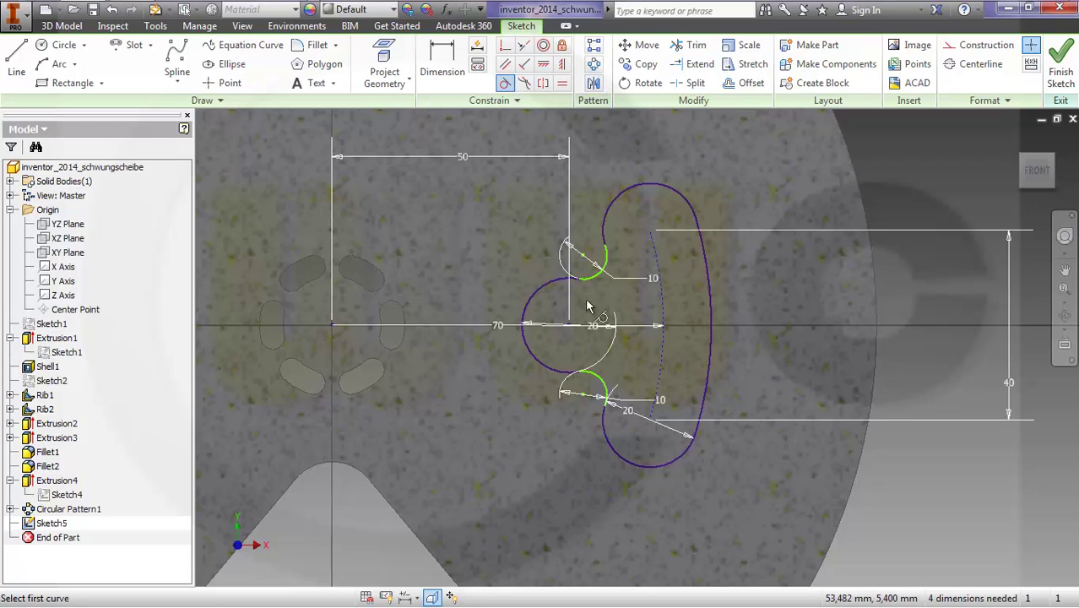
pyautogui.click(564, 291)
pyautogui.click(602, 267)
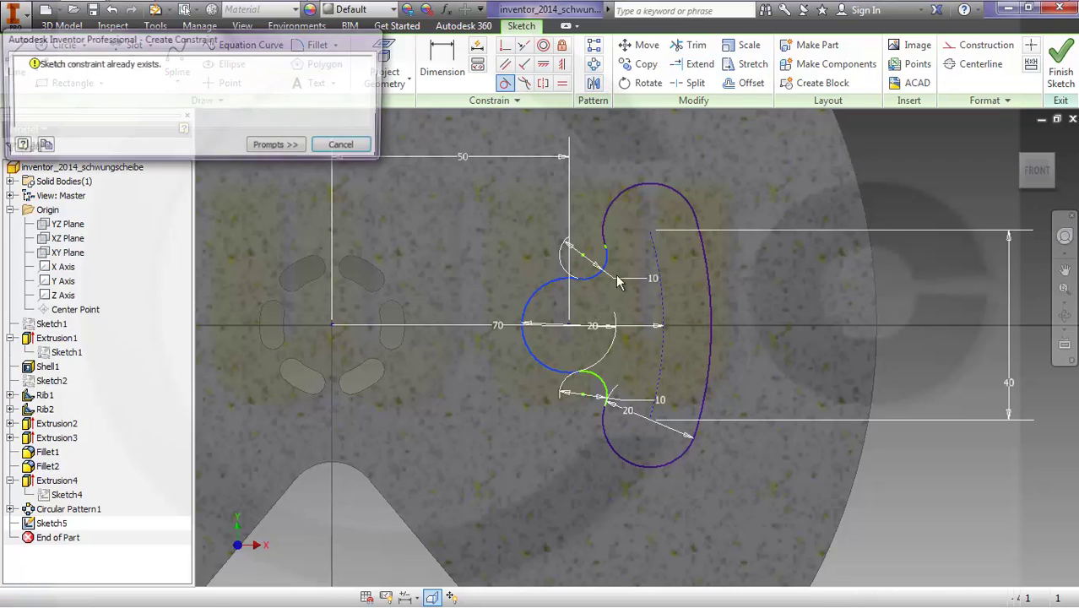
pyautogui.click(370, 150)
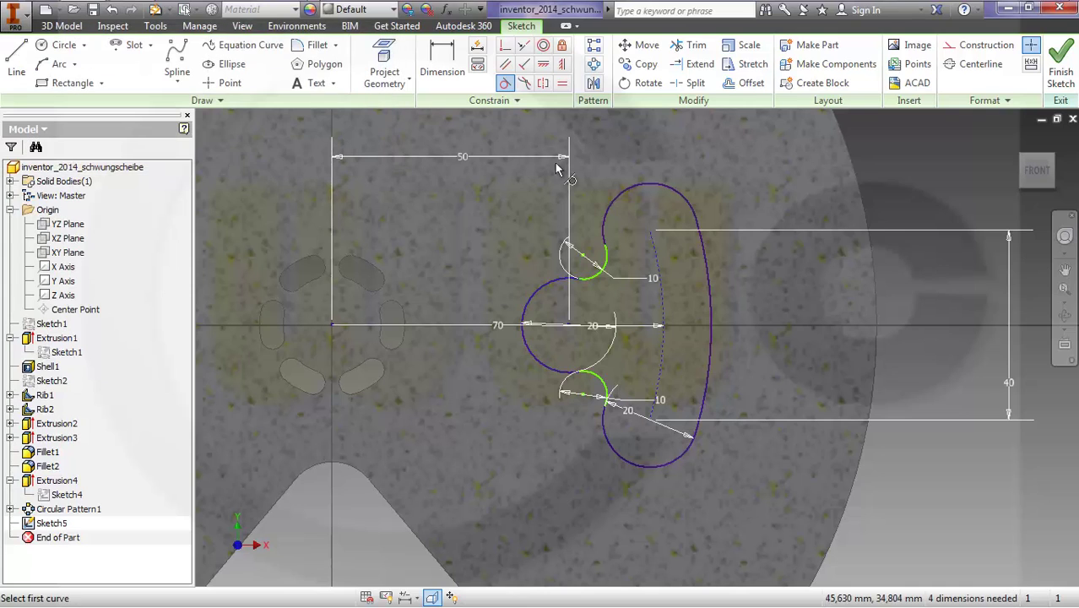
pyautogui.press('Escape')
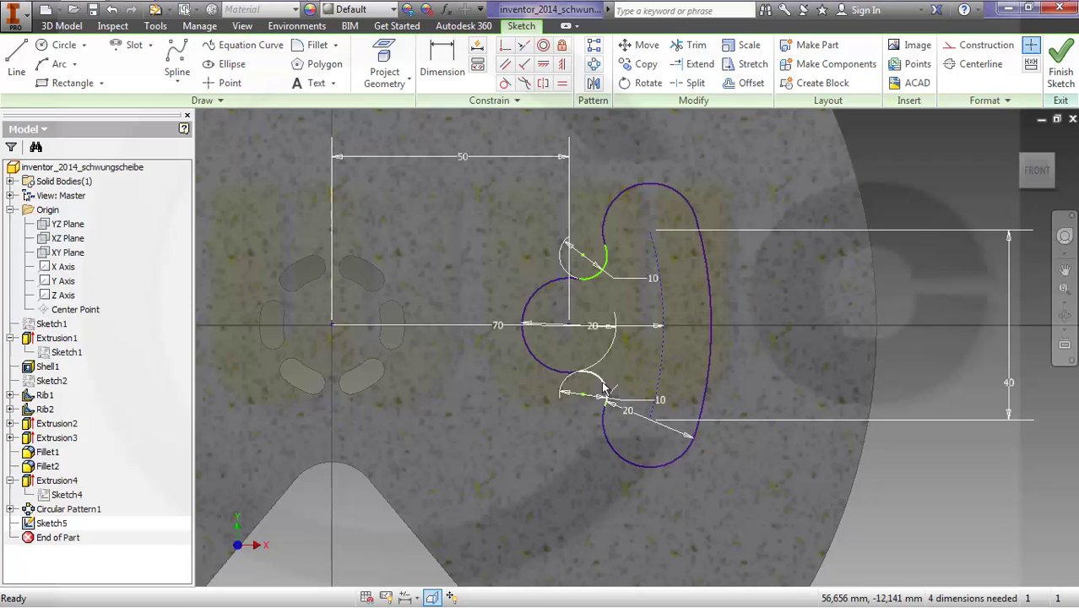
pyautogui.moveTo(594, 388)
pyautogui.mouseDown()
pyautogui.moveTo(612, 386)
pyautogui.moveTo(594, 389)
pyautogui.mouseUp()
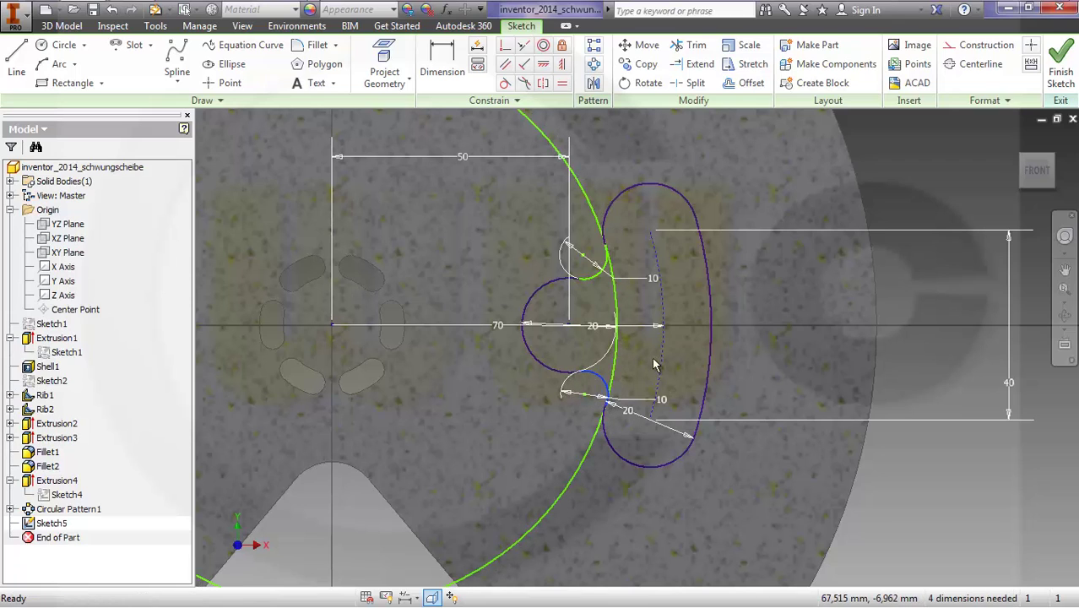
# Dimension the top arc's centre 53 mm horizontally from the sketch origin.
pyautogui.press('d')
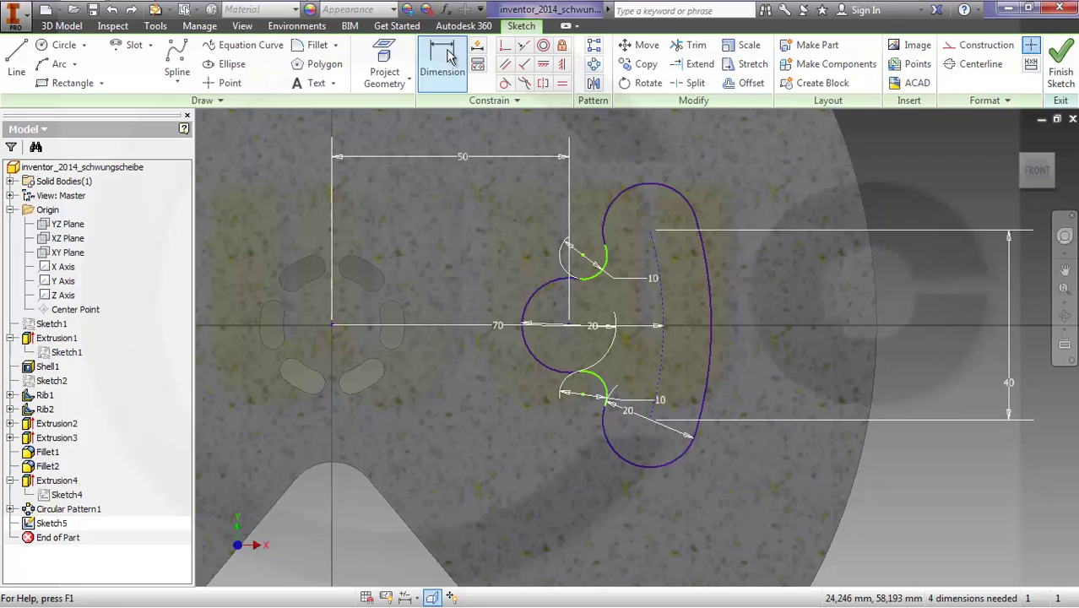
pyautogui.click(332, 324)
pyautogui.click(581, 253)
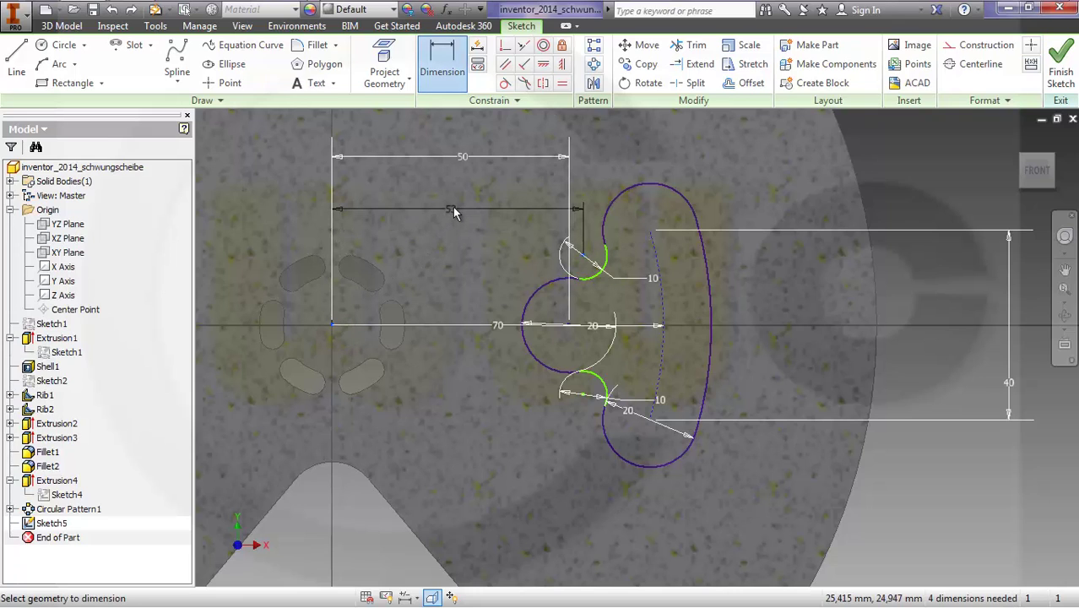
pyautogui.click(454, 211)
pyautogui.click(512, 266)
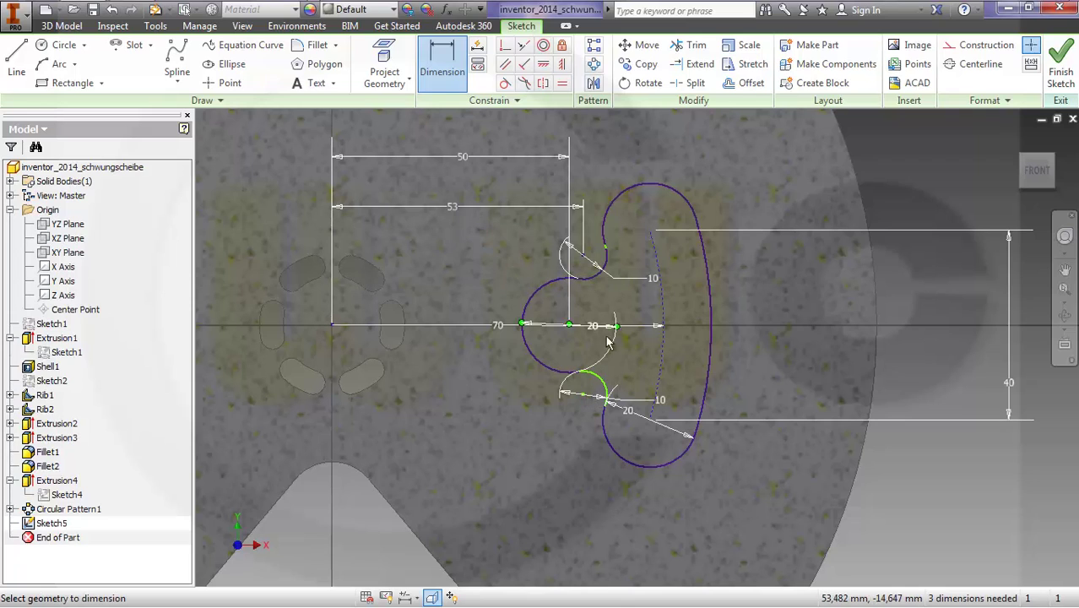
# Align the top and bottom arc centres vertically and finish the sketch.
pyautogui.click(562, 64)
pyautogui.click(585, 262)
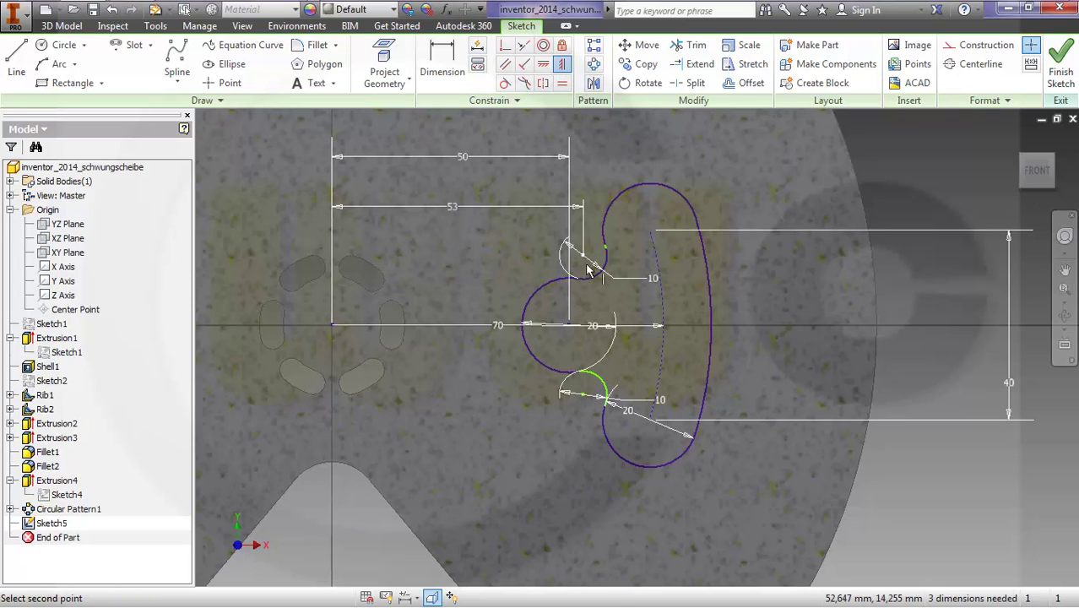
pyautogui.click(584, 395)
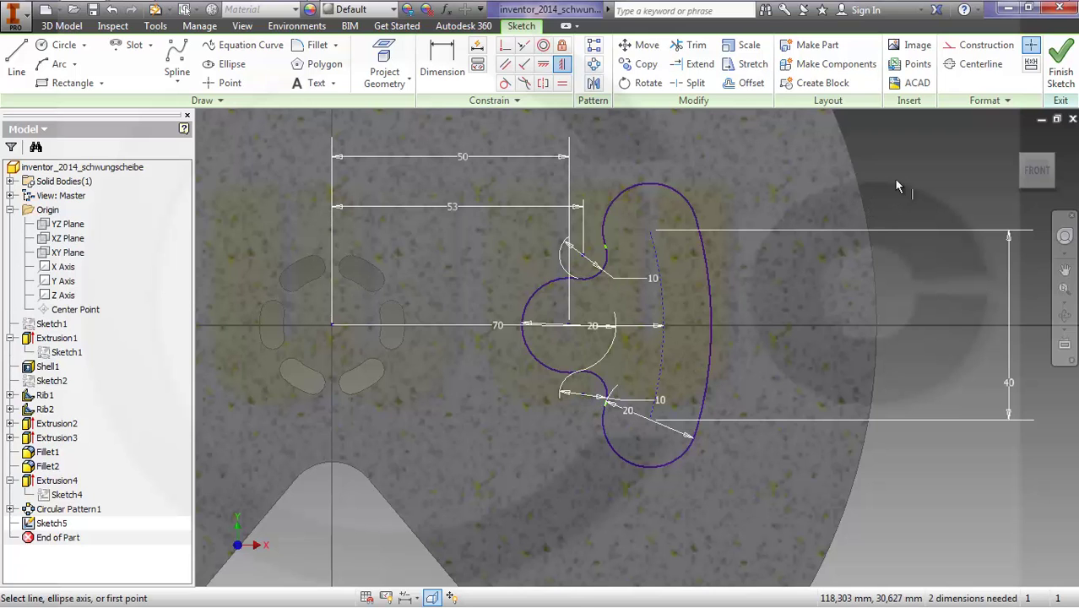
pyautogui.click(1061, 61)
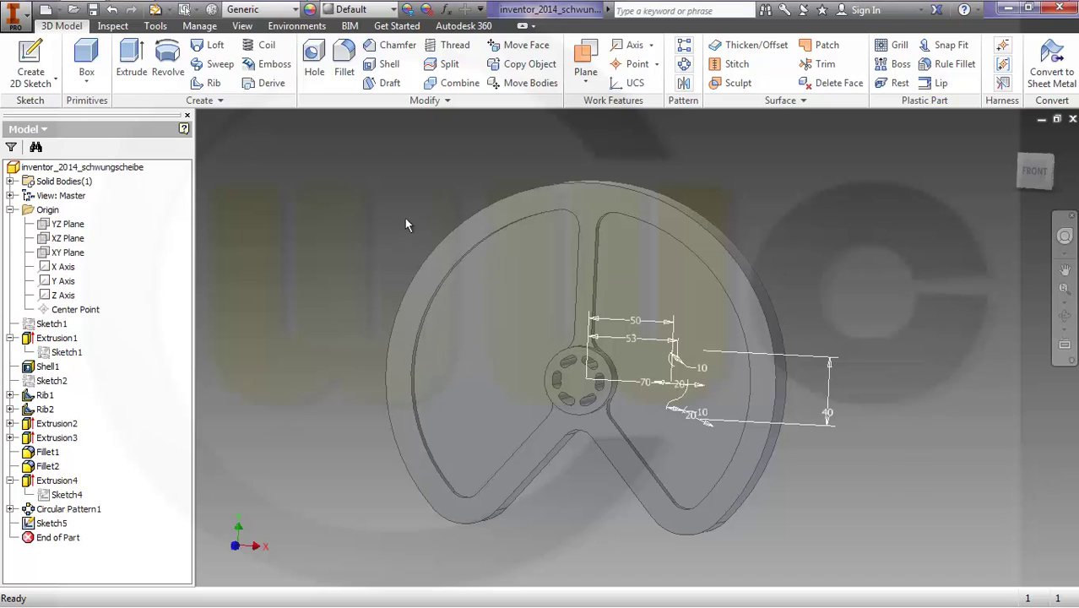
# Extrude the lobed profile as a symmetric cut with All extents, creating Extrusion5.
pyautogui.click(130, 59)
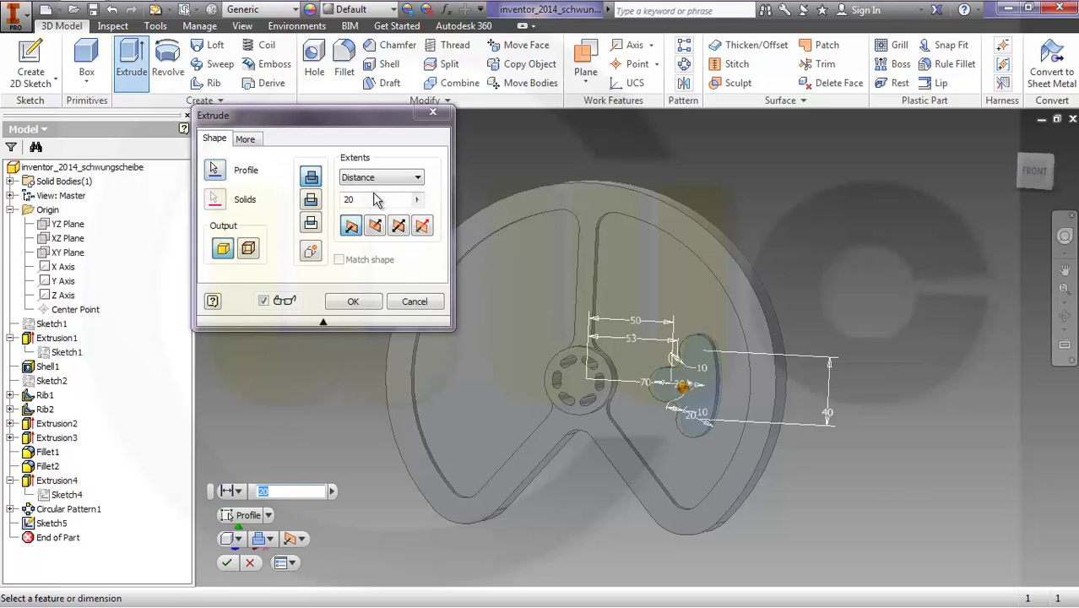
pyautogui.click(398, 225)
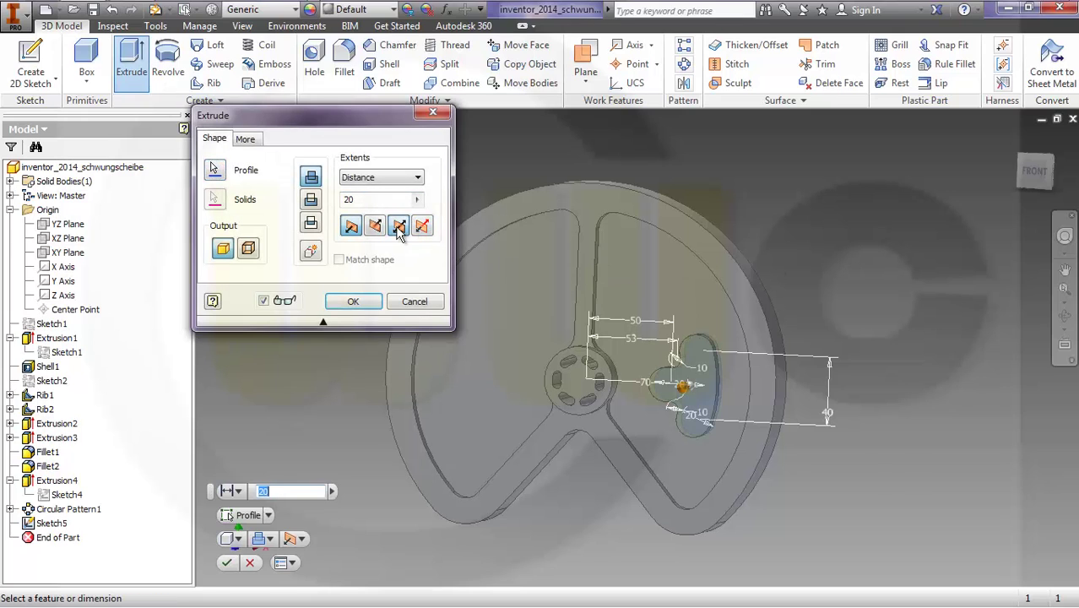
pyautogui.click(418, 178)
pyautogui.click(357, 232)
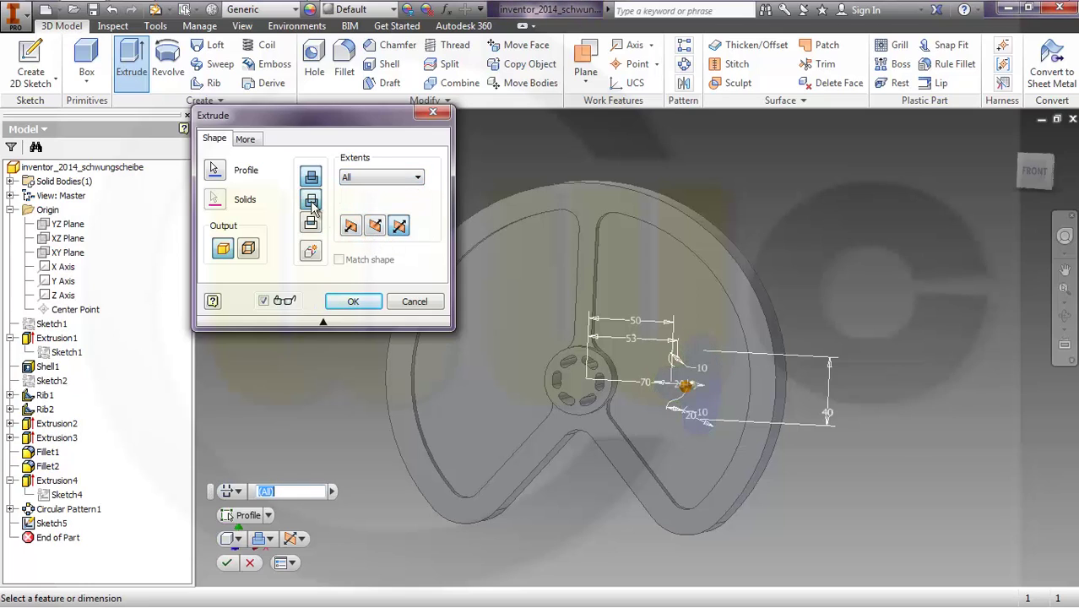
pyautogui.click(312, 201)
pyautogui.click(353, 302)
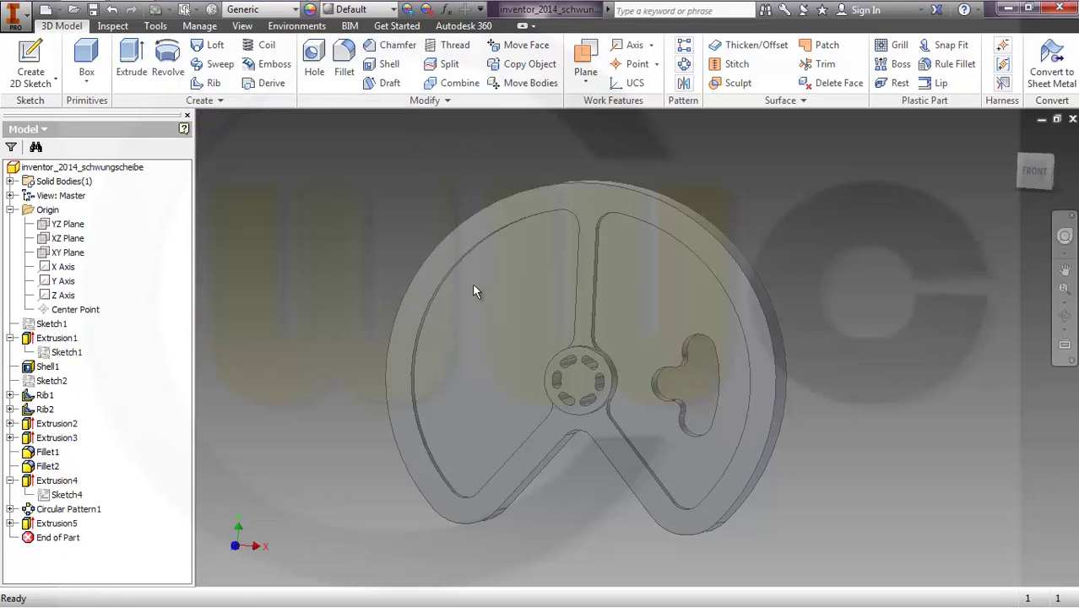
pyautogui.keyDown('shift'); pyautogui.moveTo(472, 282); pyautogui.dragTo(507, 288, button='middle'); pyautogui.keyUp('shift')
pyautogui.press('F5')
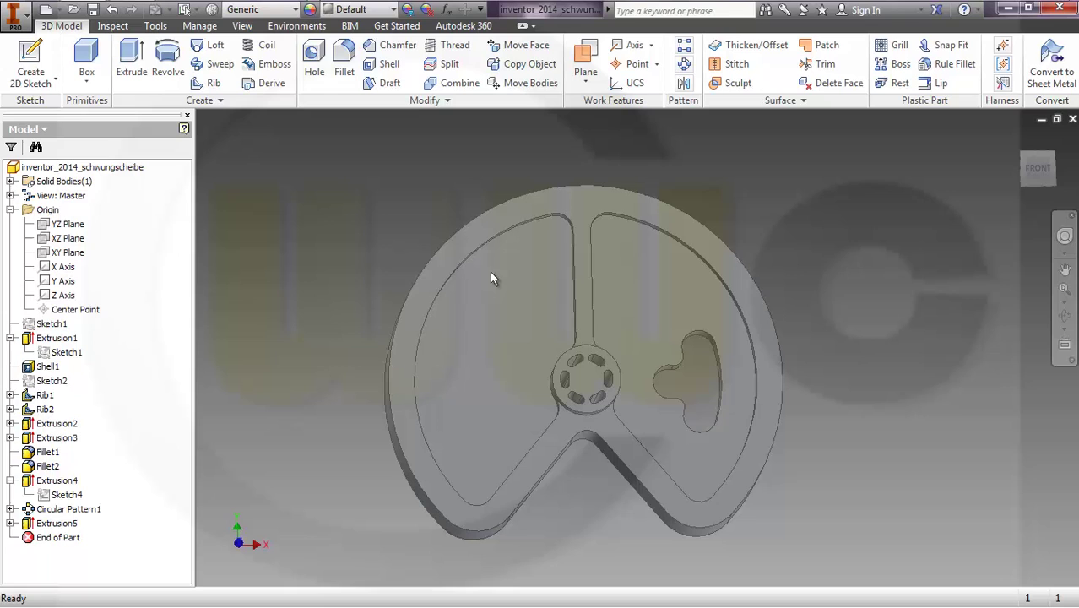
# Circular-pattern Extrusion5 about the Z Axis with 2 occurrences over 55 deg.
pyautogui.click(684, 63)
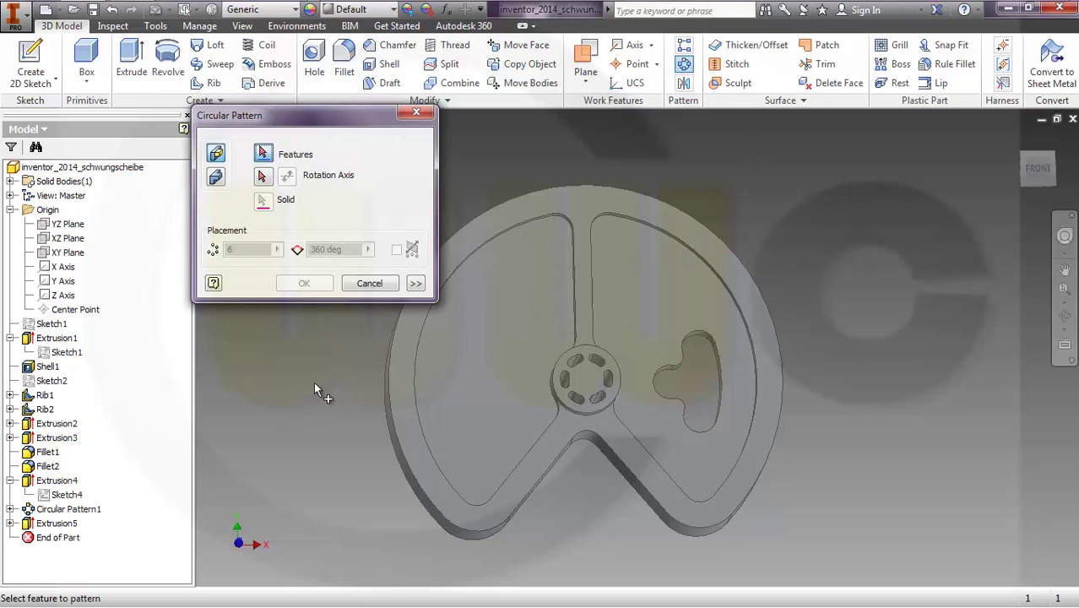
pyautogui.click(67, 524)
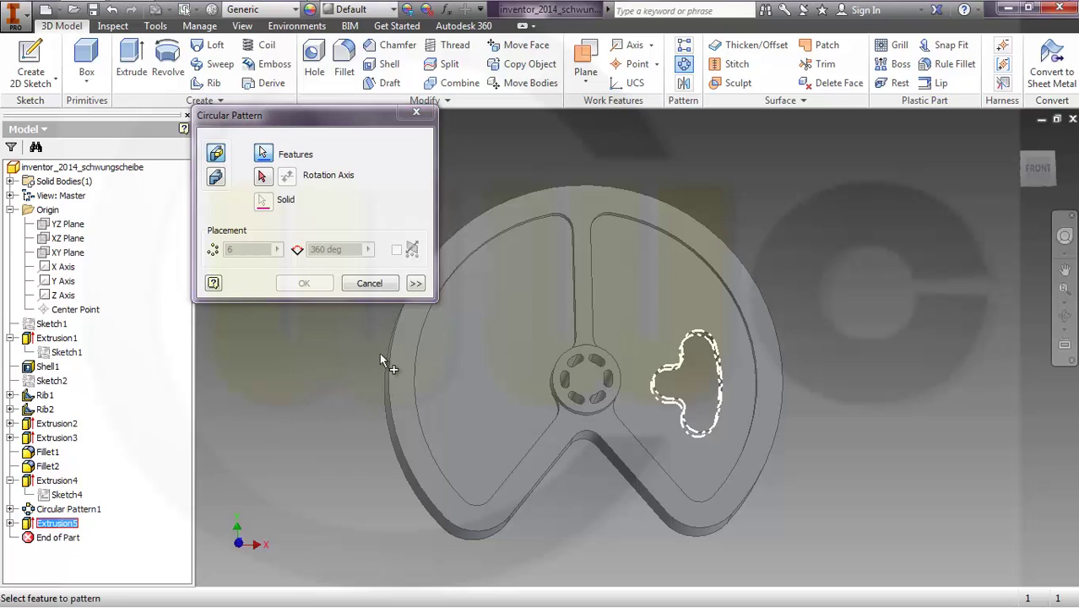
pyautogui.click(263, 176)
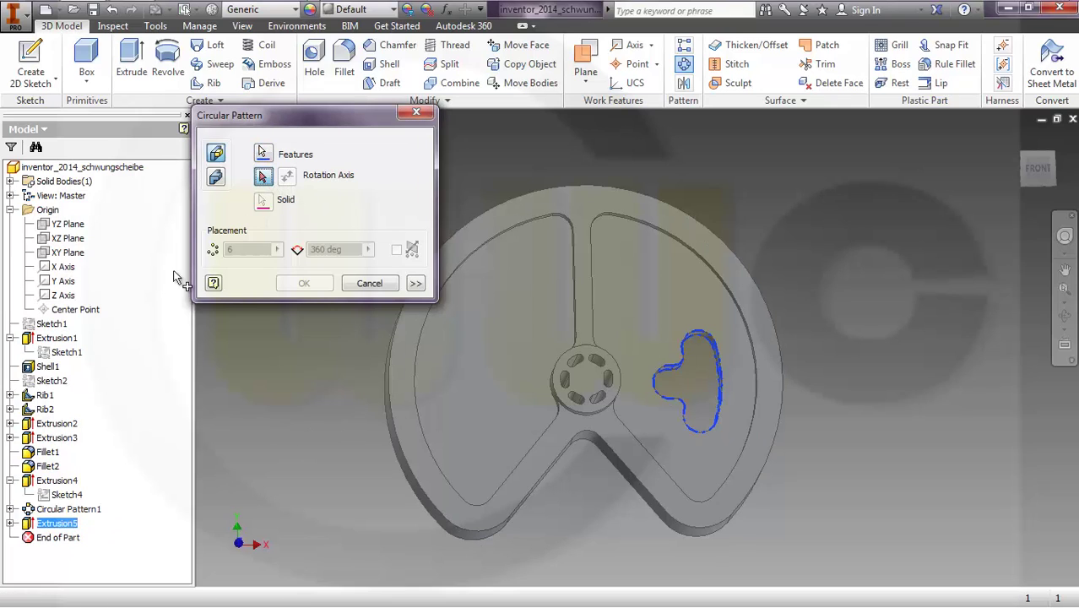
pyautogui.click(68, 298)
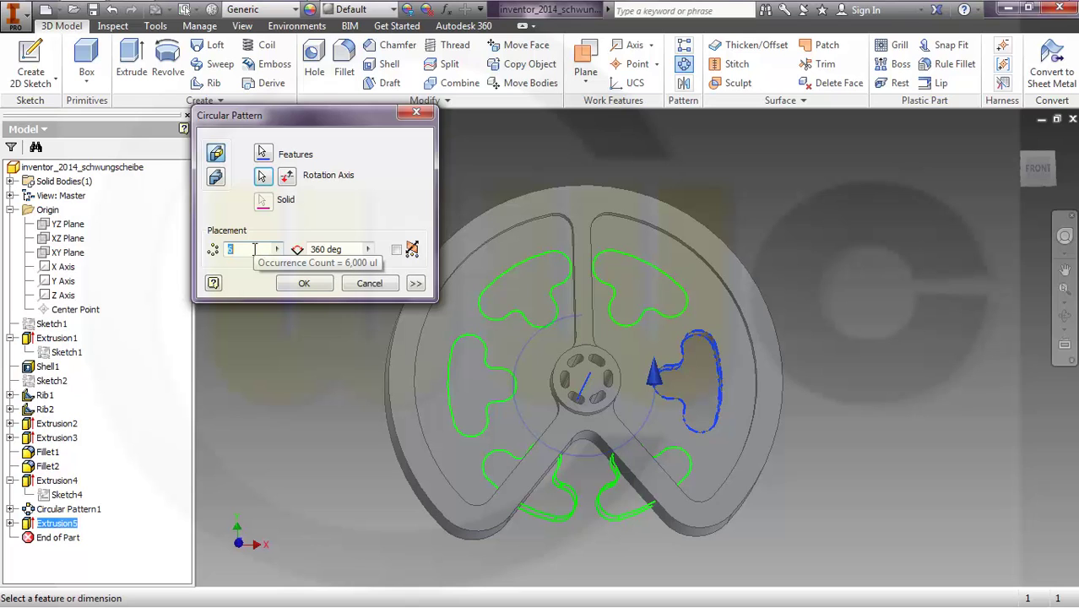
pyautogui.keyDown('shift'); pyautogui.moveTo(367, 340); pyautogui.dragTo(344, 354, button='middle'); pyautogui.keyUp('shift')
pyautogui.click(251, 250)
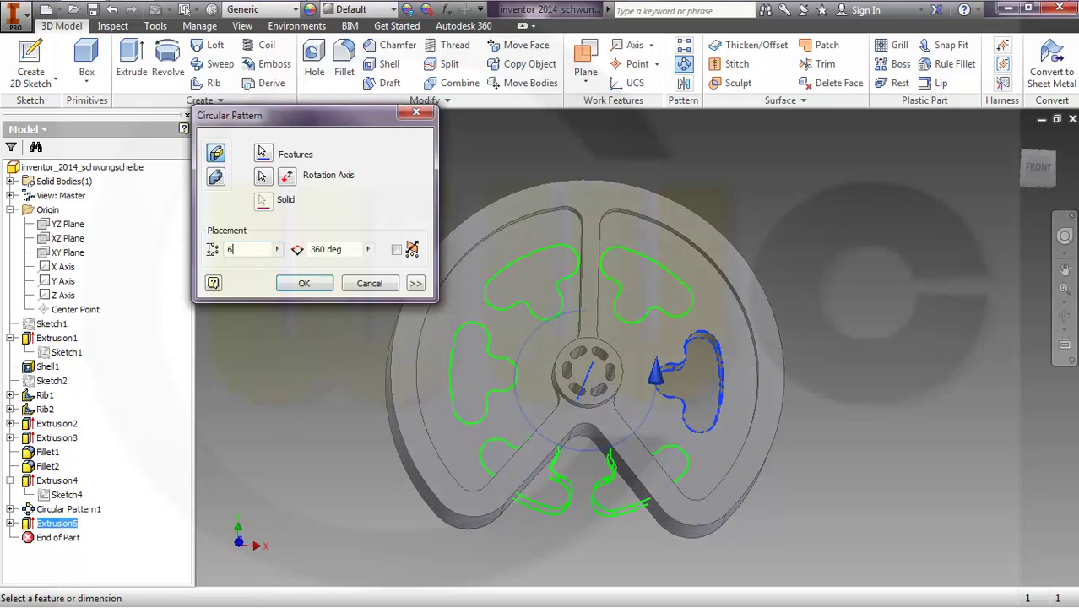
pyautogui.write('2')
pyautogui.press('Tab')
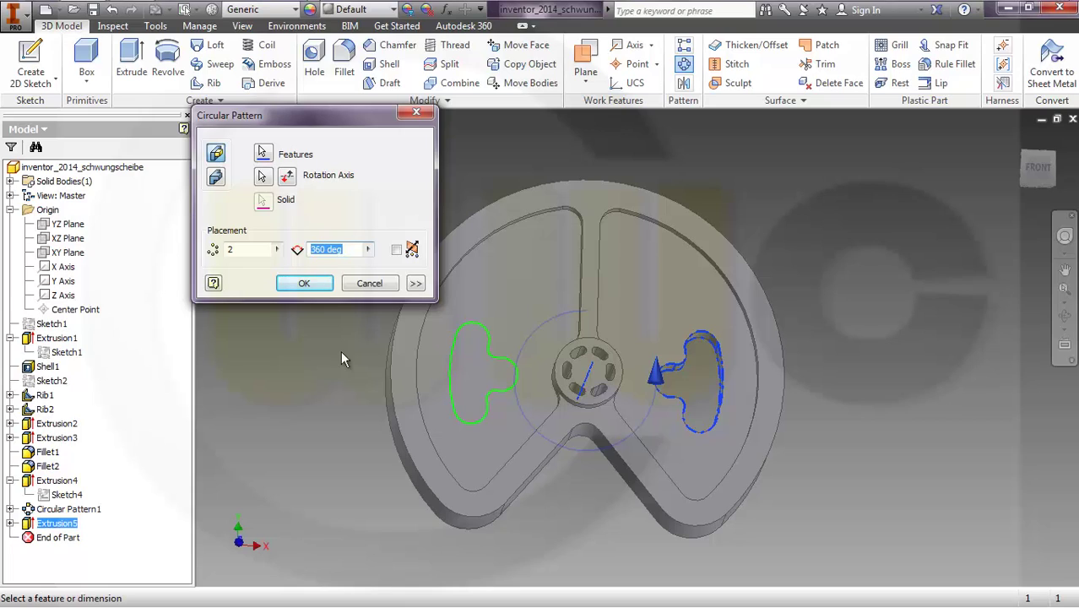
pyautogui.write('55')
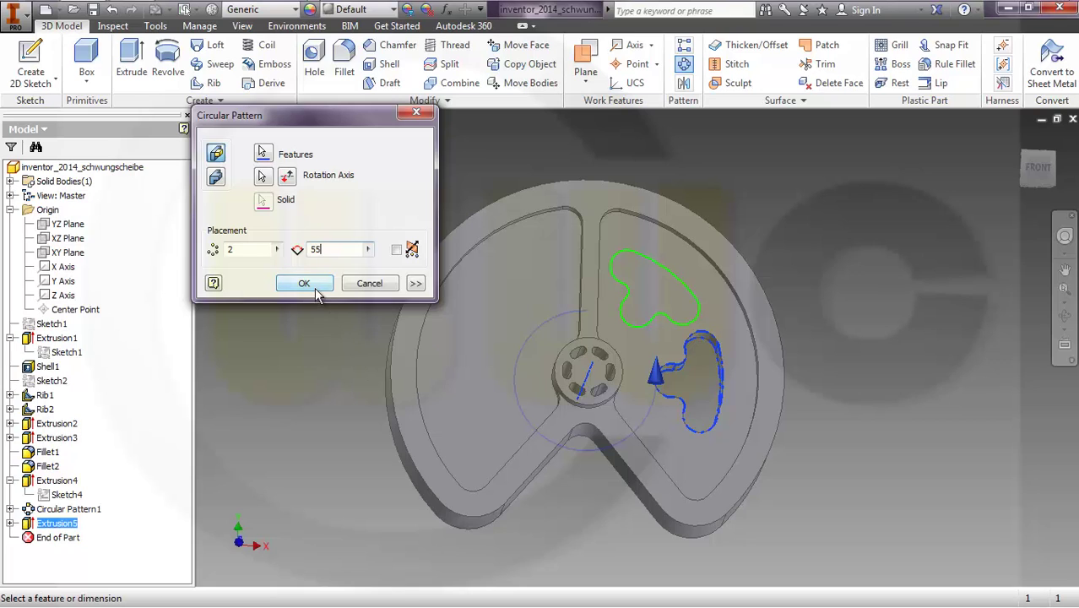
pyautogui.click(287, 283)
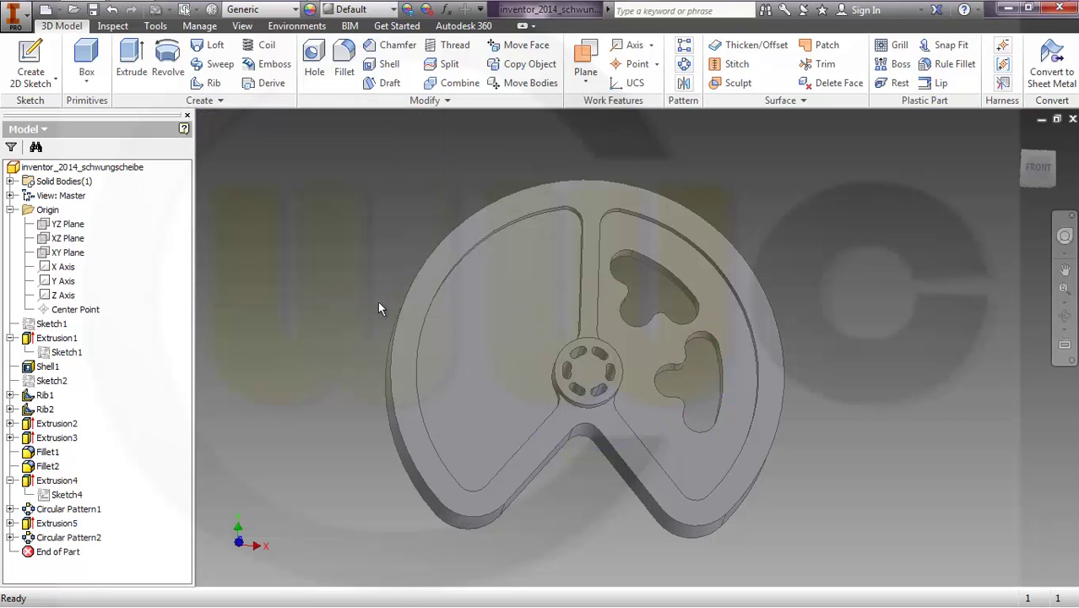
# Mirror Extrusion5 and Circular Pattern2 across the YZ Plane as Mirror1.
pyautogui.keyDown('shift'); pyautogui.moveTo(361, 292); pyautogui.dragTo(344, 311, button='middle'); pyautogui.keyUp('shift')
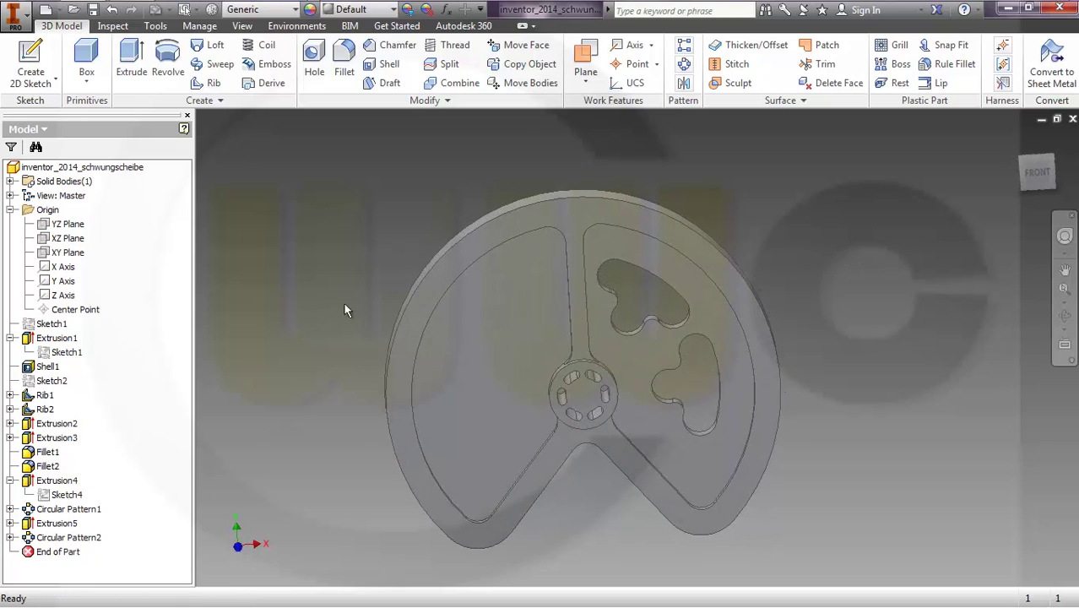
pyautogui.click(68, 537)
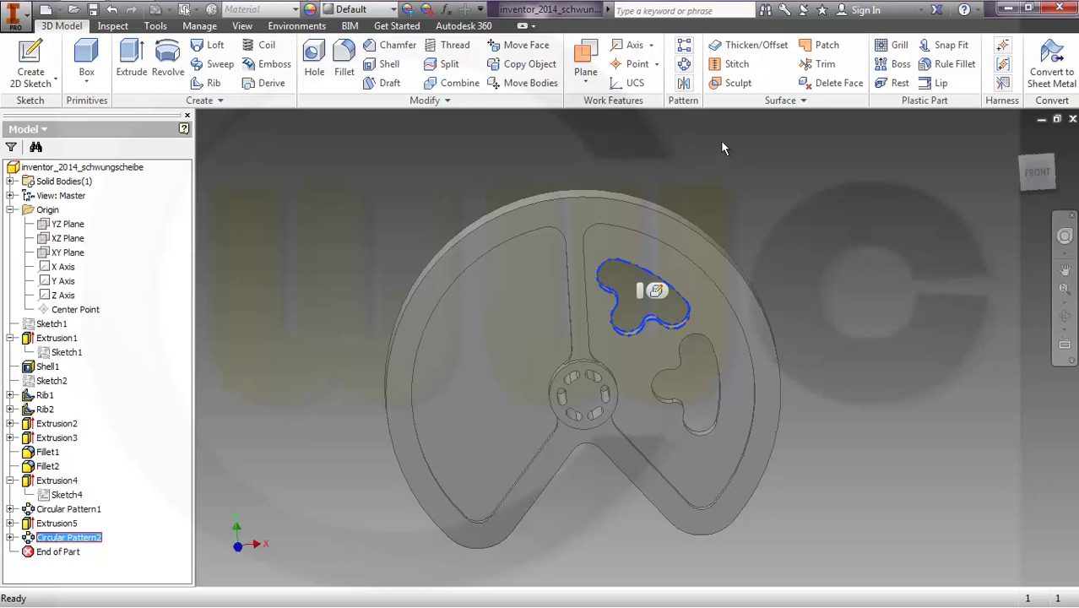
pyautogui.click(684, 84)
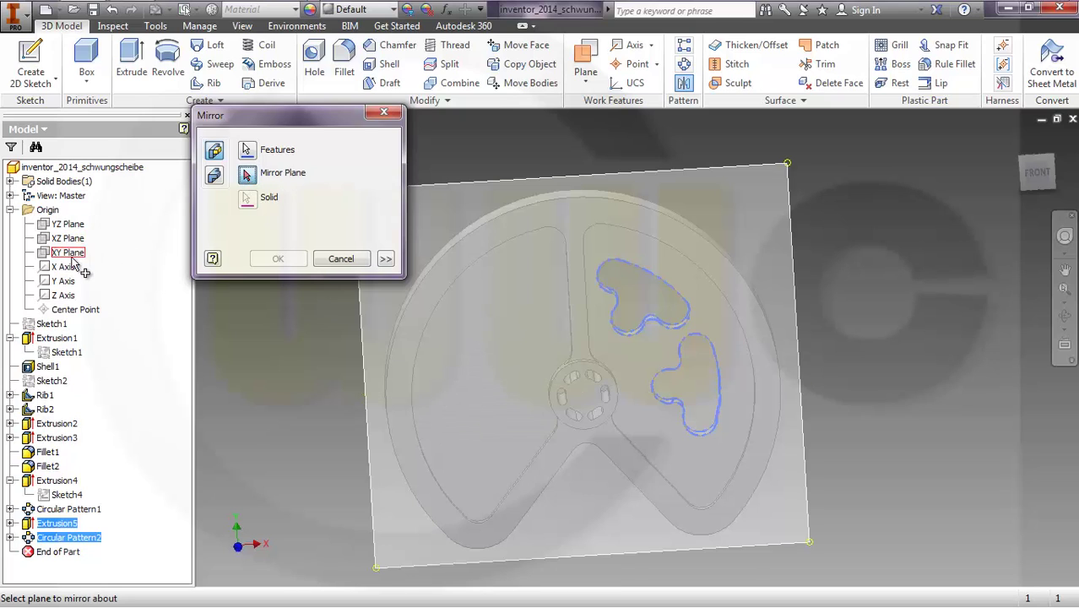
pyautogui.click(79, 224)
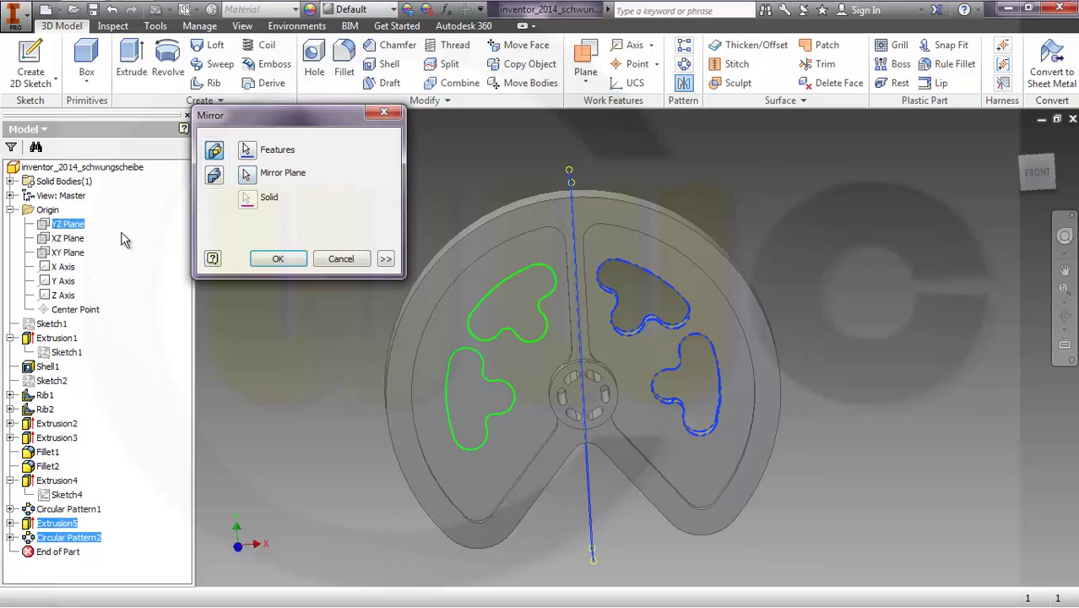
pyautogui.click(279, 260)
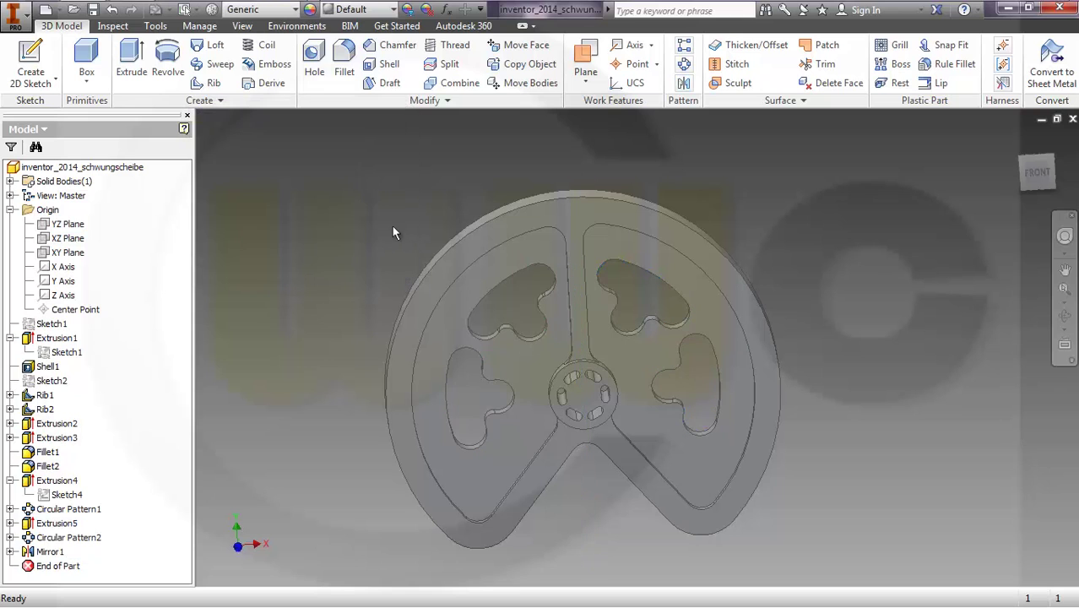
pyautogui.moveTo(362, 235)
pyautogui.keyDown('shift'); pyautogui.mouseDown(button='middle')
pyautogui.moveTo(389, 211)
pyautogui.moveTo(530, 218)
pyautogui.moveTo(419, 222)
pyautogui.moveTo(381, 237)
pyautogui.mouseUp(button='middle'); pyautogui.keyUp('shift')
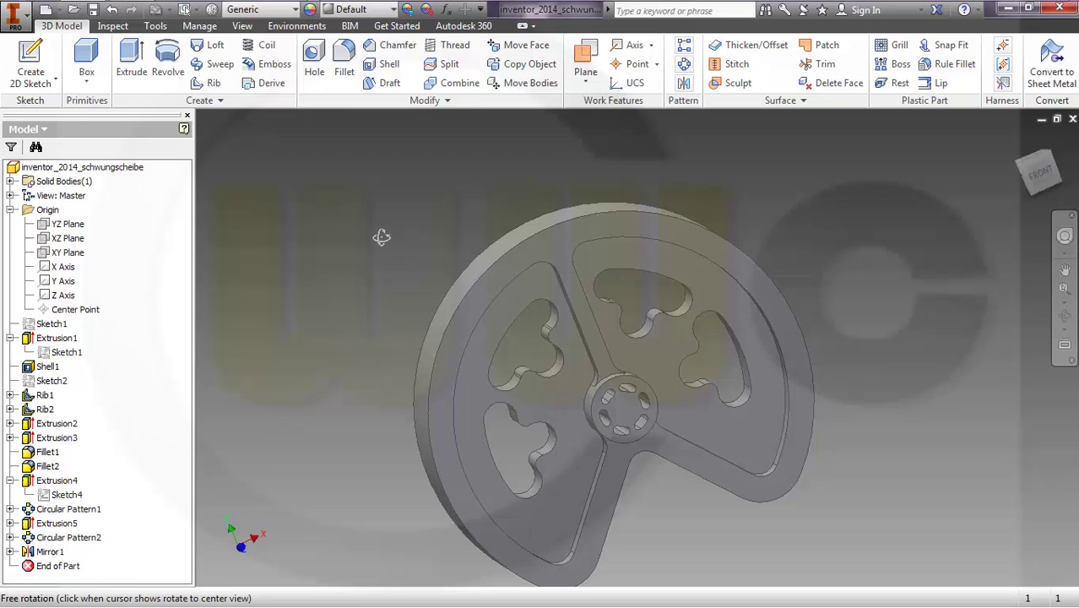
# Drill a 10 mm through-all hole on the hub face, concentric with the hub's circular edge.
pyautogui.click(320, 53)
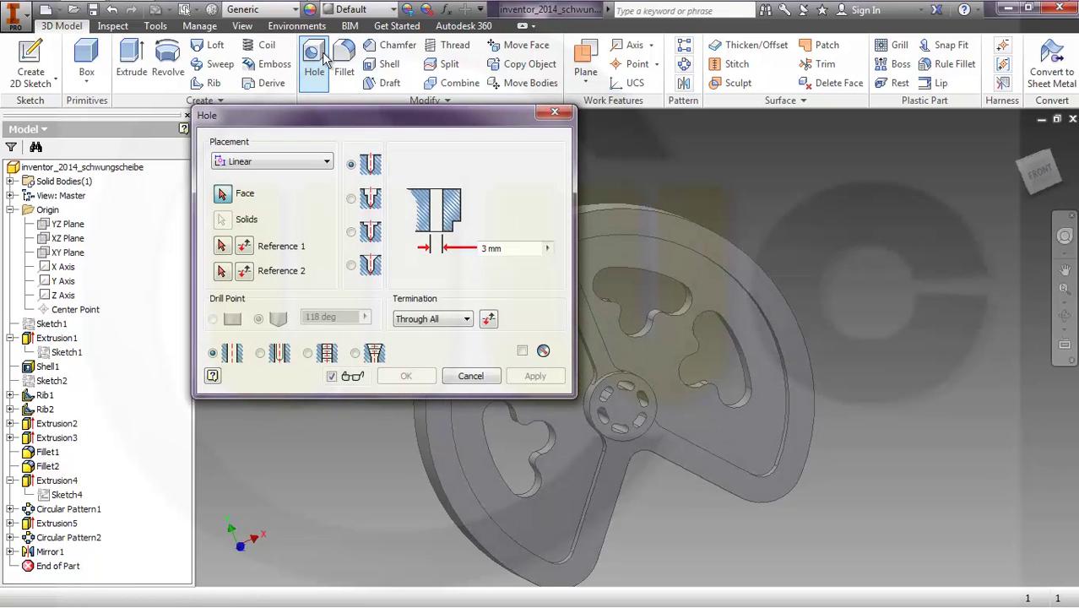
pyautogui.click(328, 161)
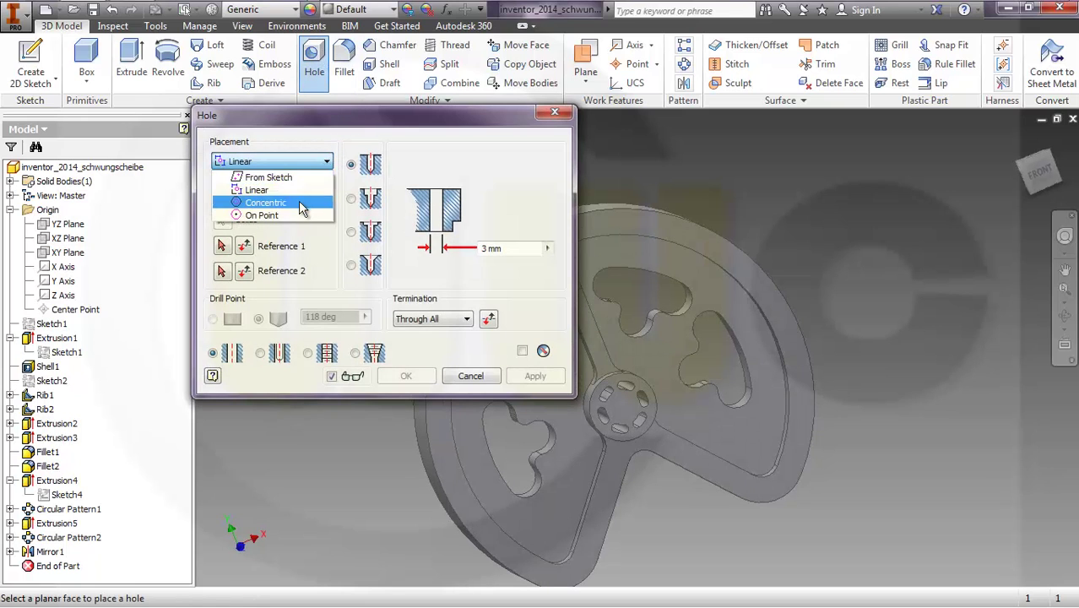
pyautogui.click(262, 202)
pyautogui.moveTo(391, 120); pyautogui.dragTo(252, 122)
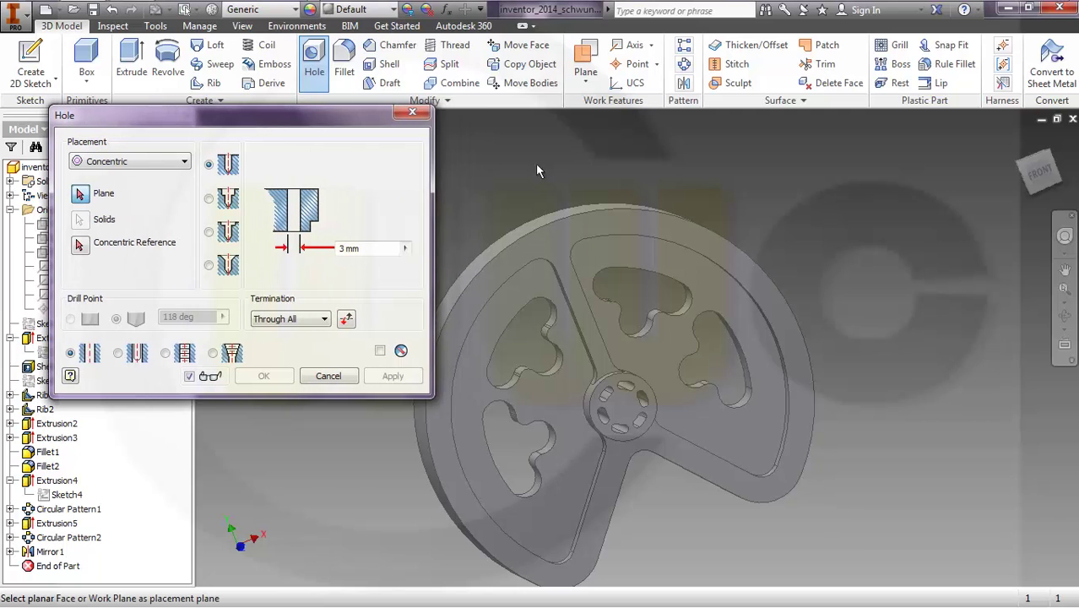
pyautogui.click(627, 407)
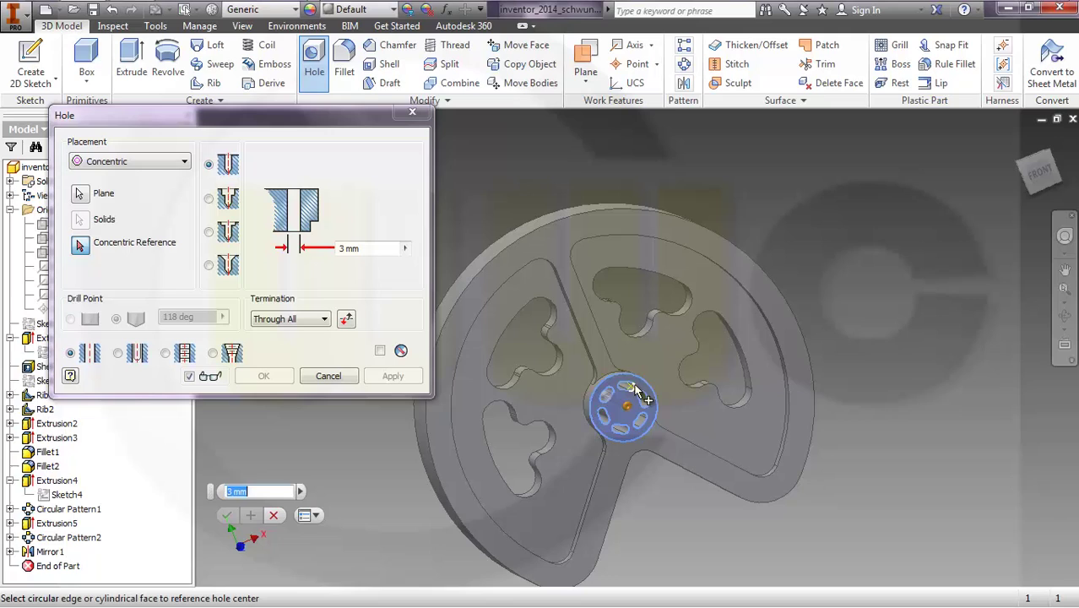
pyautogui.click(647, 386)
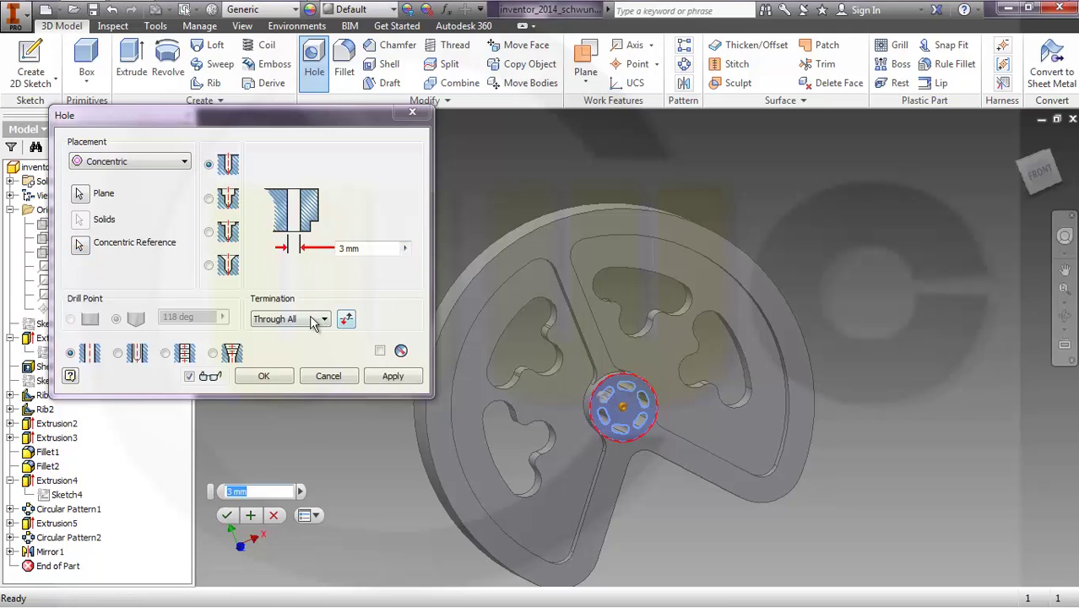
pyautogui.click(346, 257)
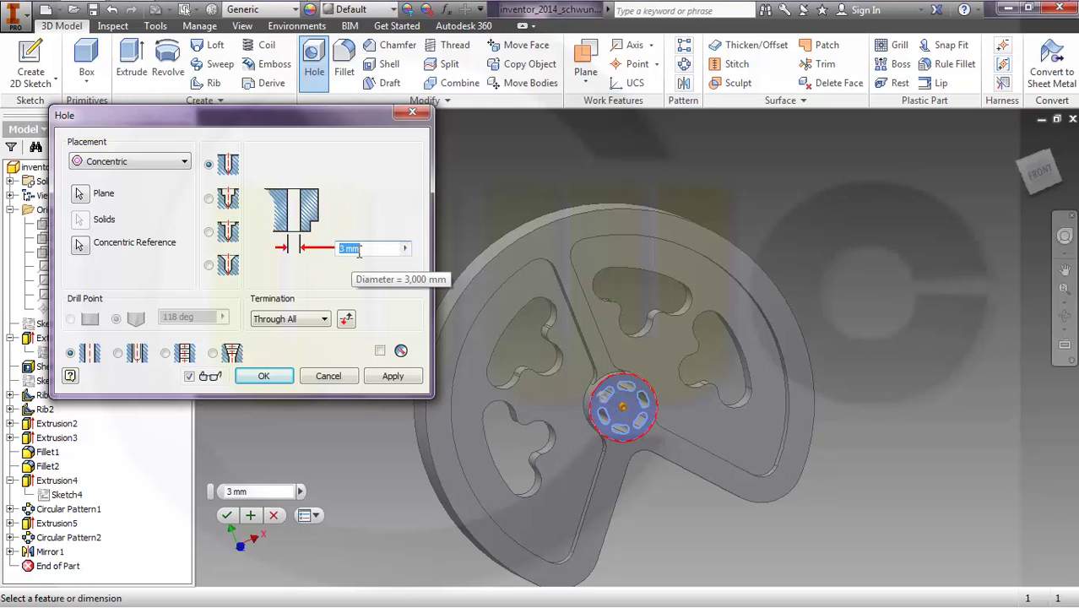
pyautogui.write('10')
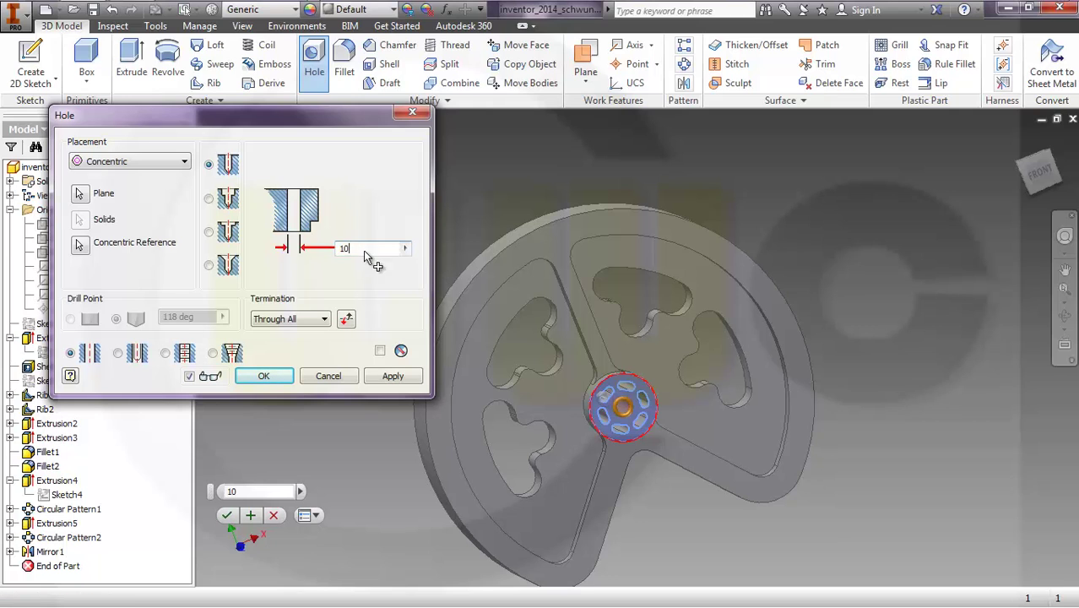
pyautogui.press('Return')
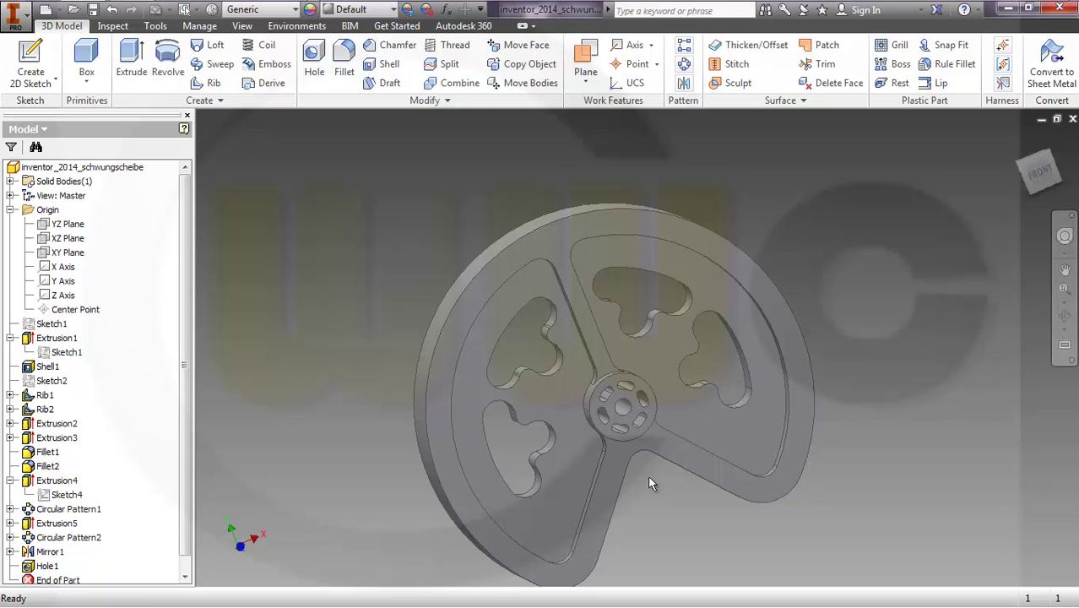
pyautogui.keyDown('shift'); pyautogui.moveTo(698, 433); pyautogui.dragTo(644, 352, button='middle'); pyautogui.keyUp('shift')
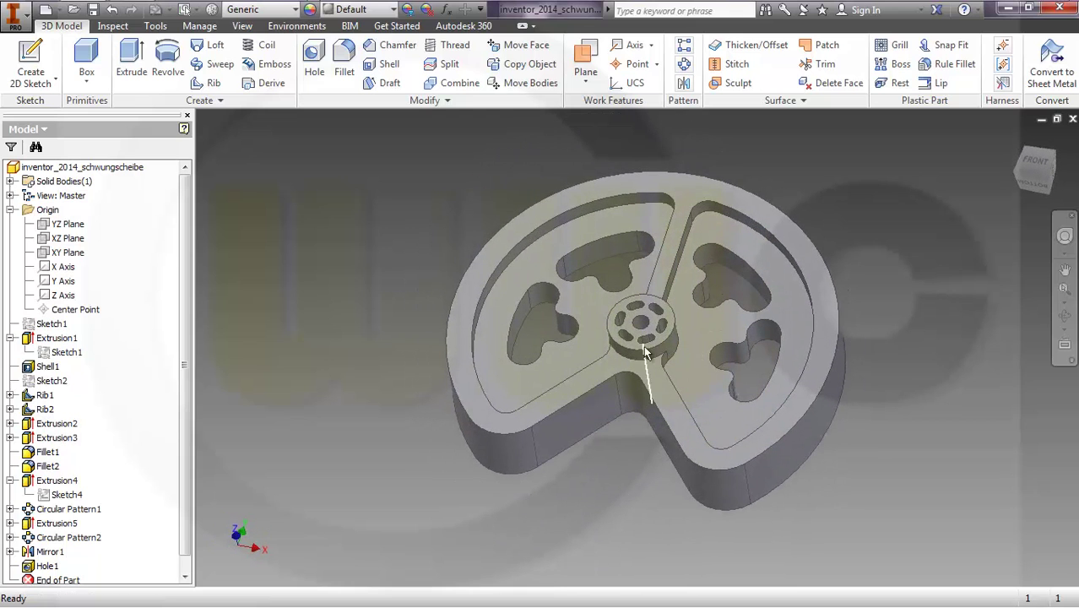